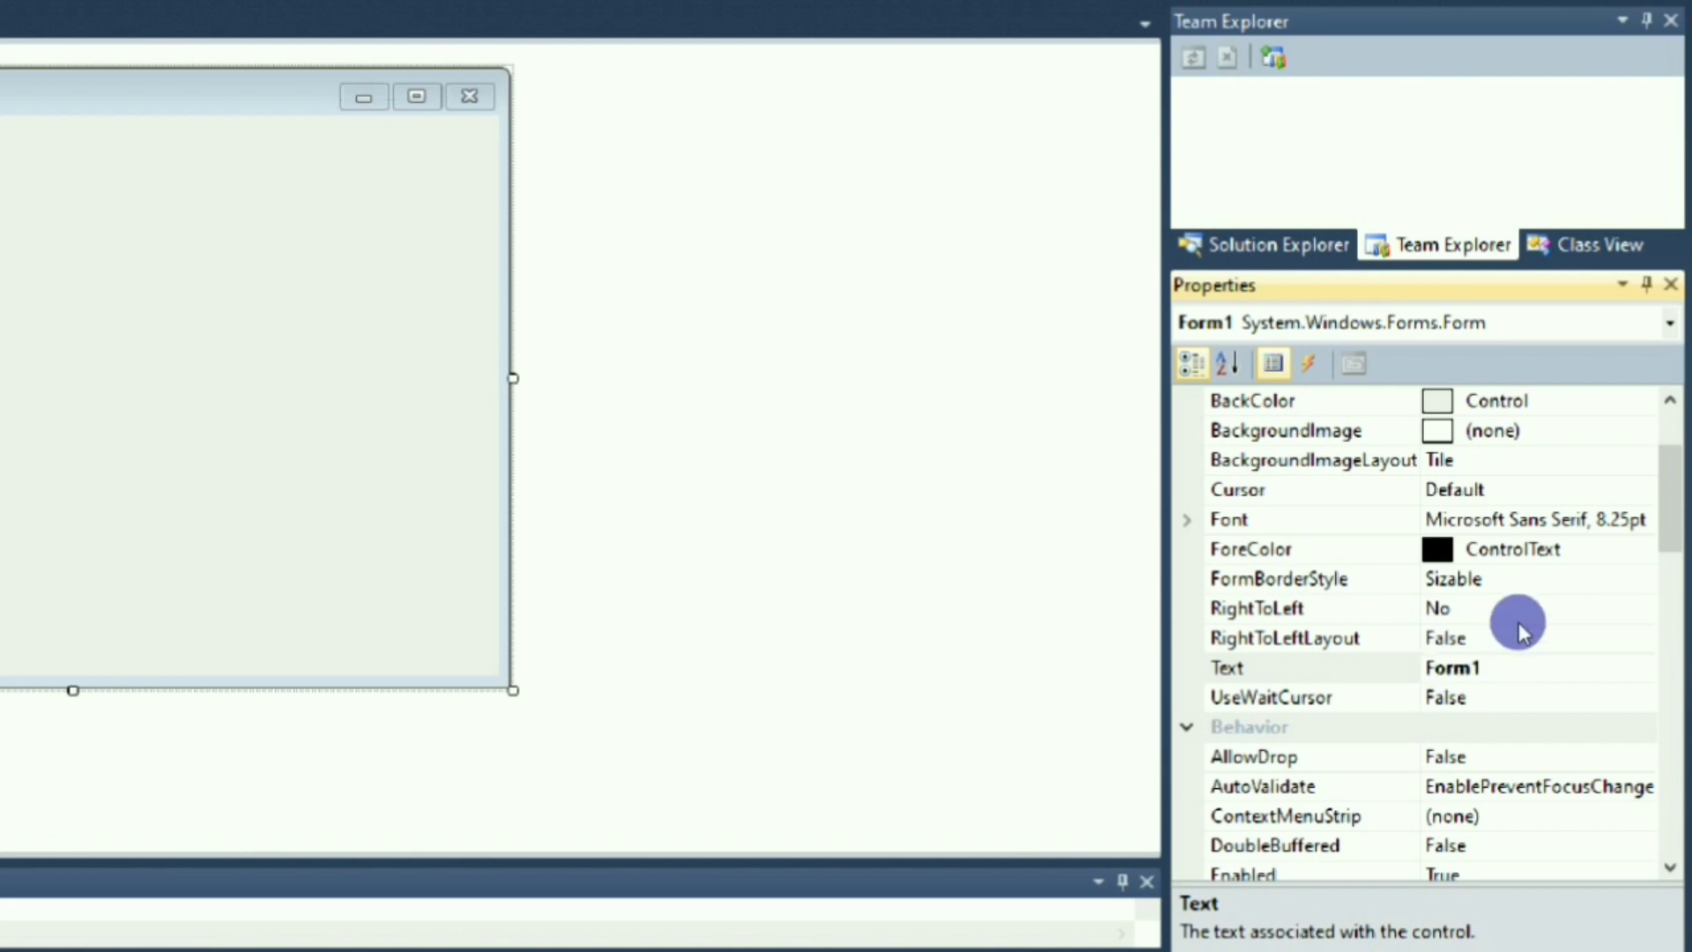
# - Set the Text property of Form1 to Icon and apply it to the form's title
pyautogui.click(1520, 627)
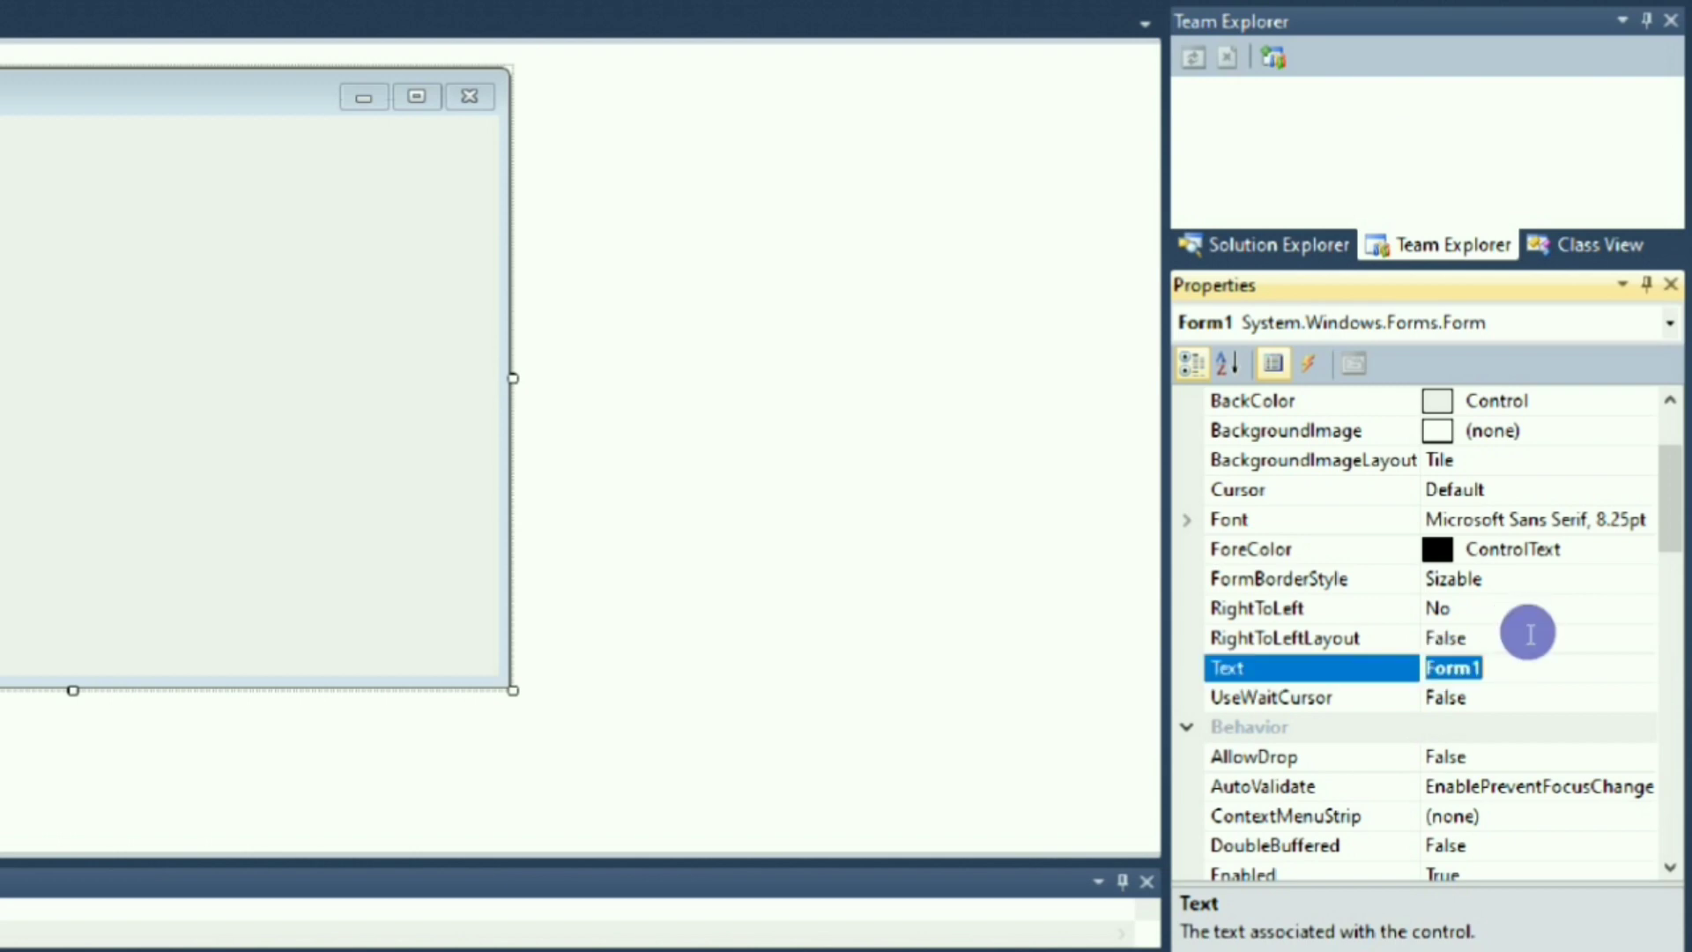
pyautogui.write('Icon')
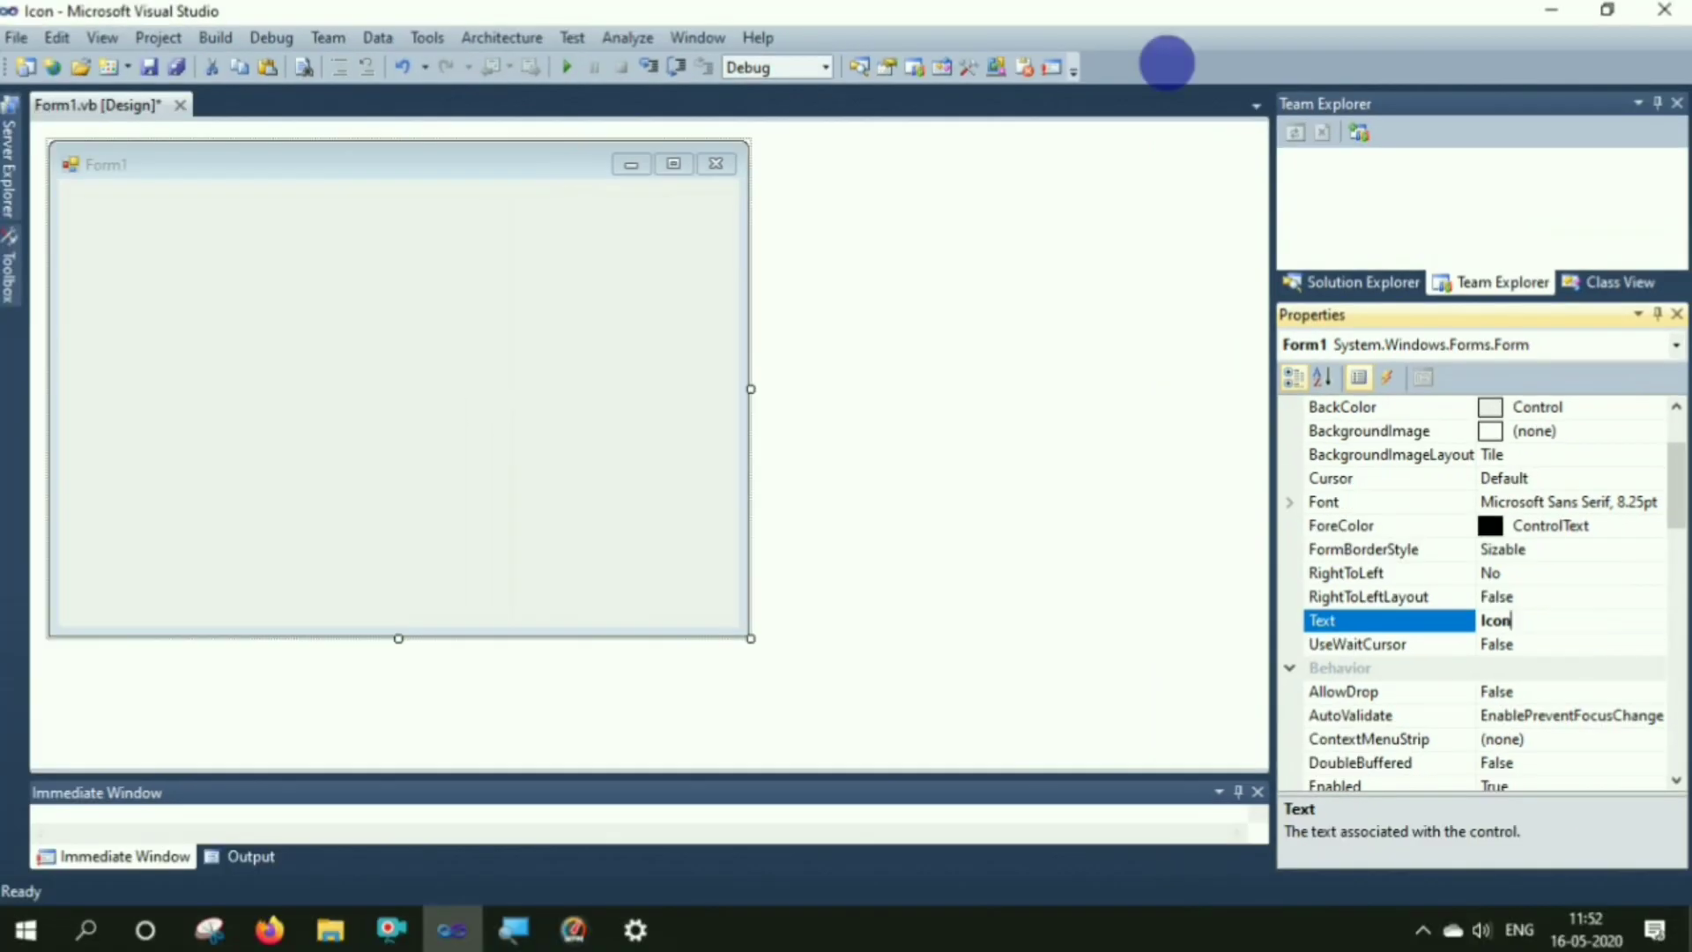
pyautogui.click(456, 473)
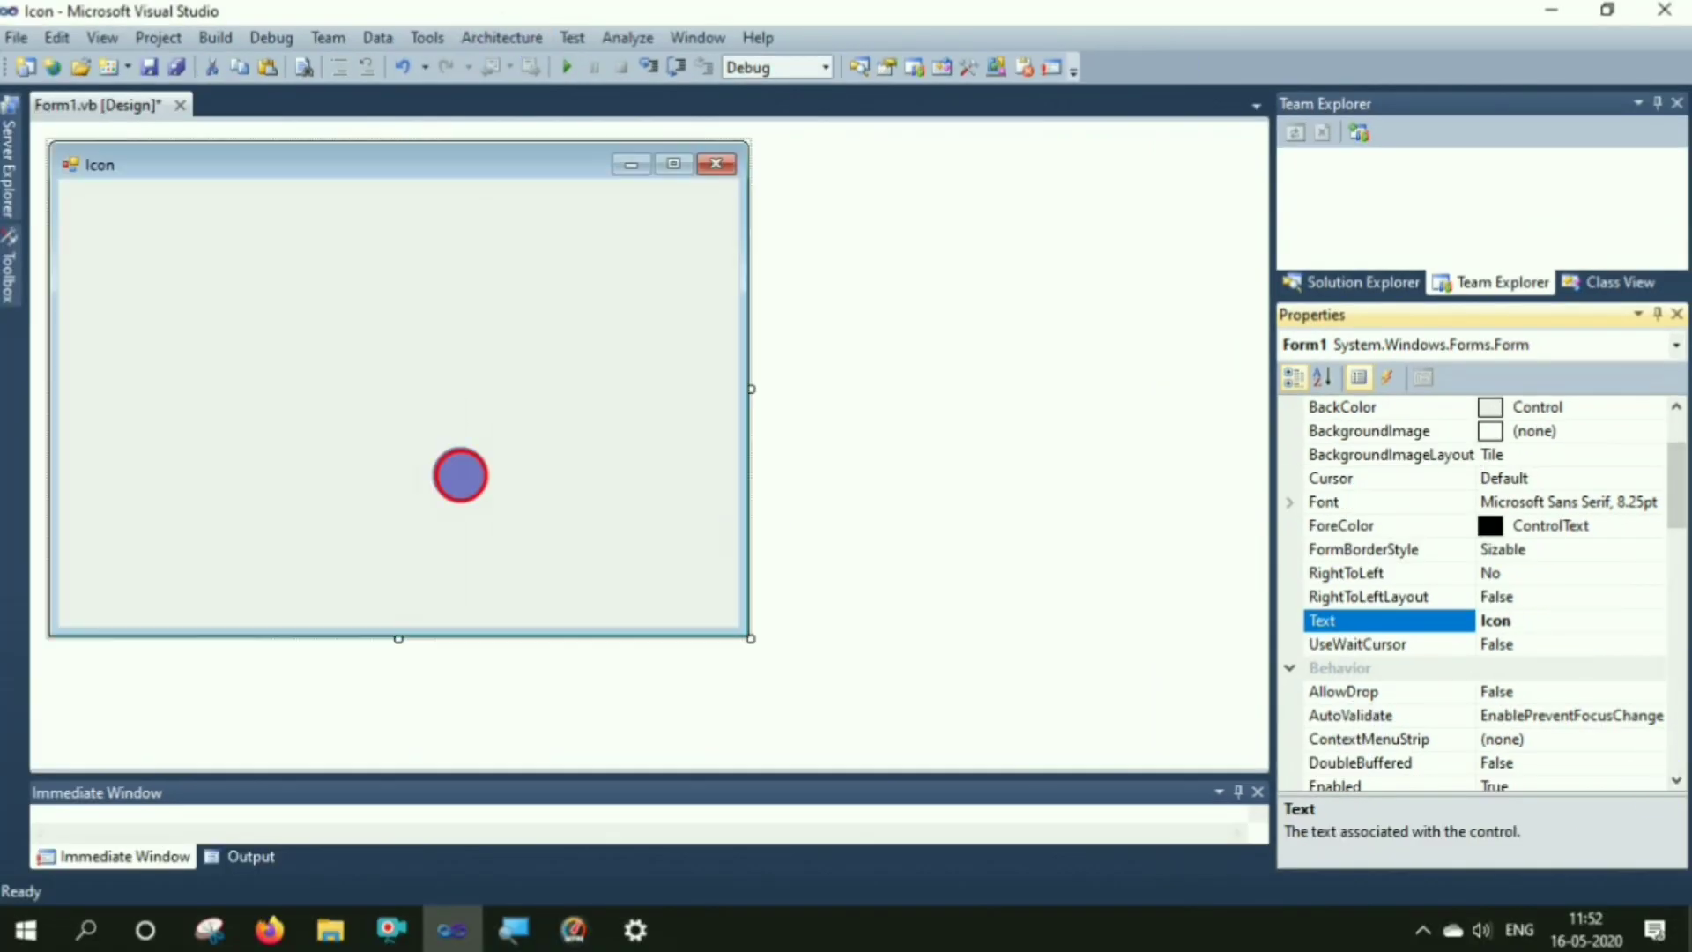
pyautogui.click(340, 132)
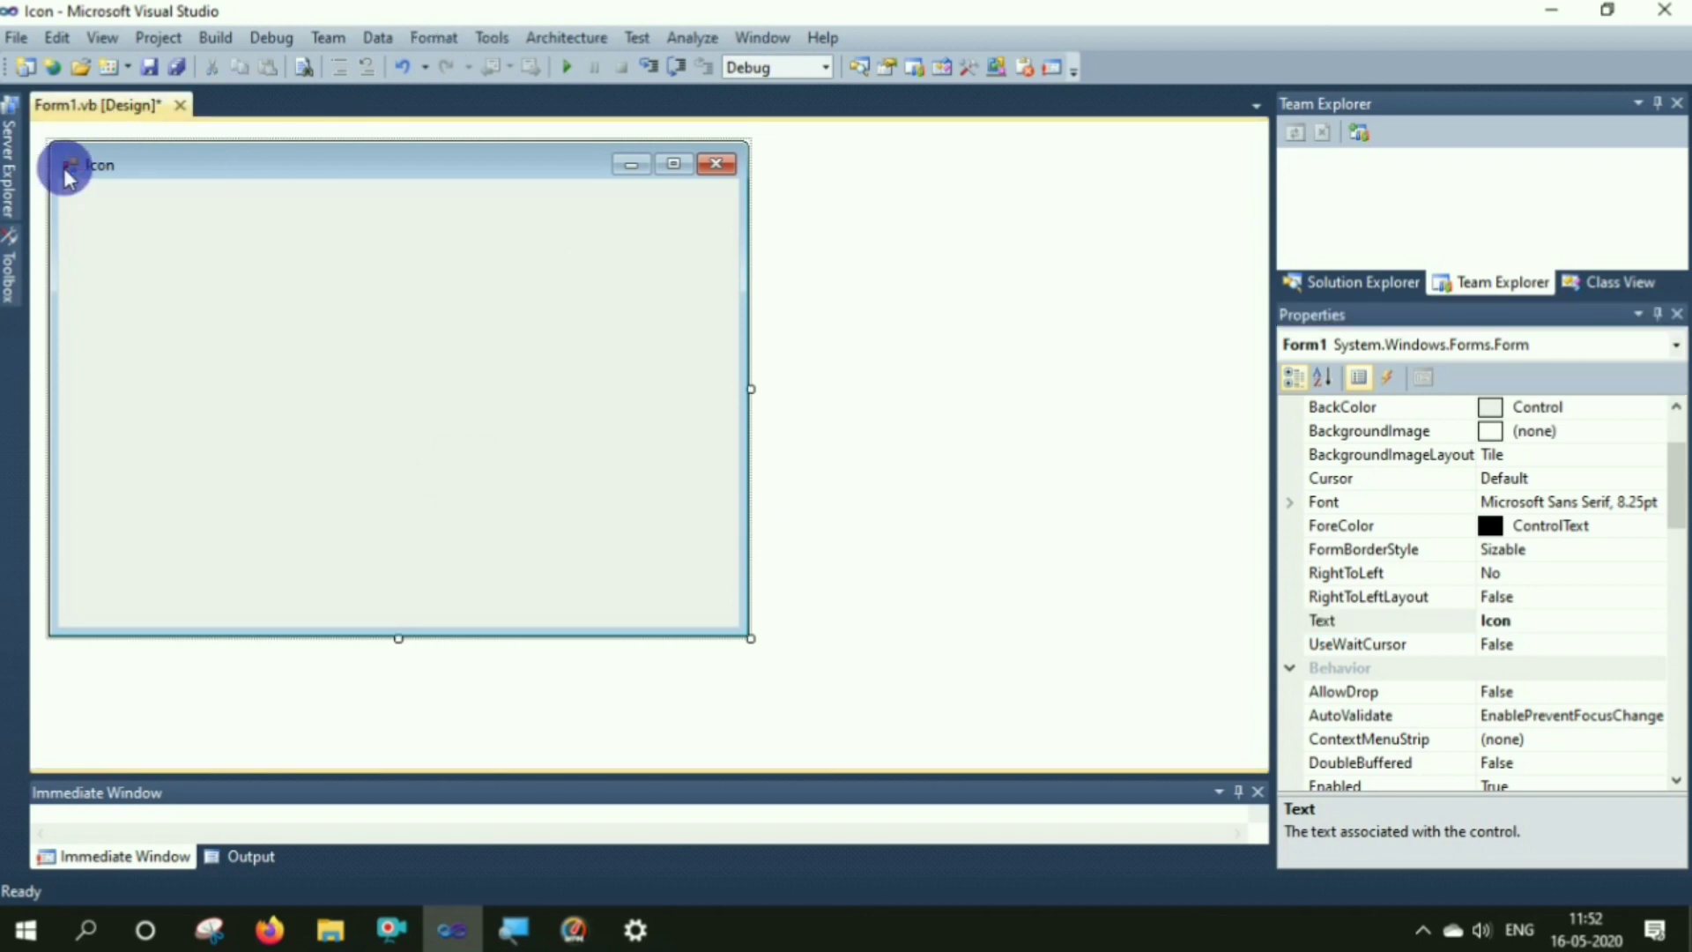
# - Open the file browser for the form's Icon property in the Window Style group
pyautogui.click(1673, 786)
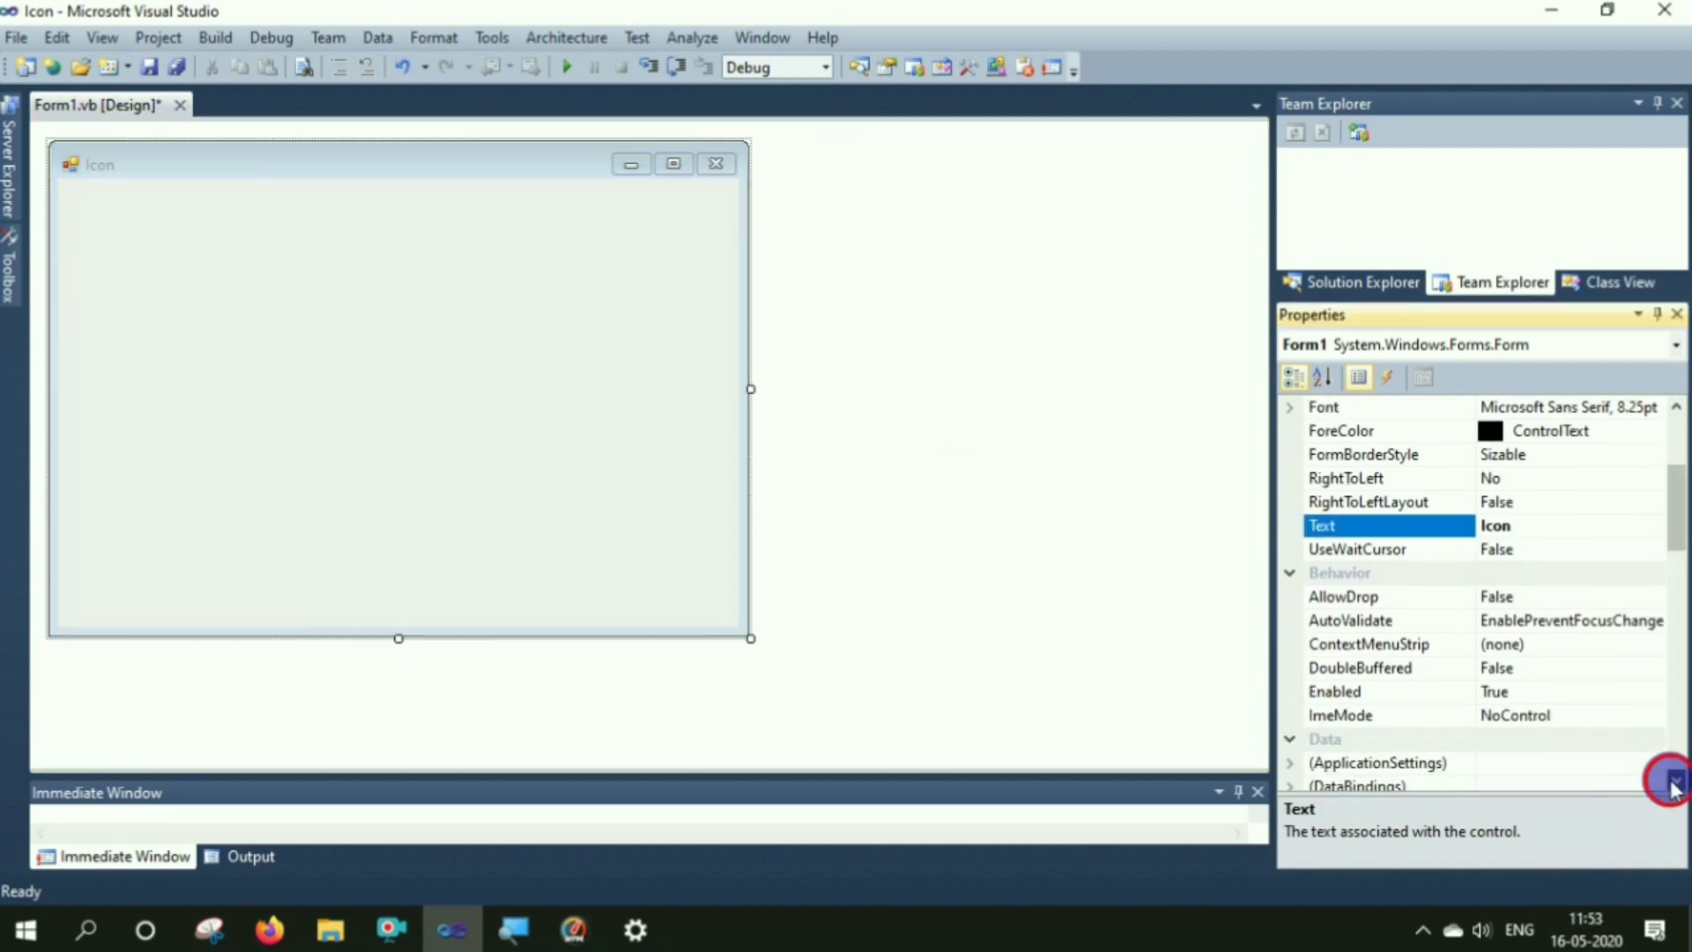
pyautogui.click(1674, 784)
pyautogui.click(1674, 784)
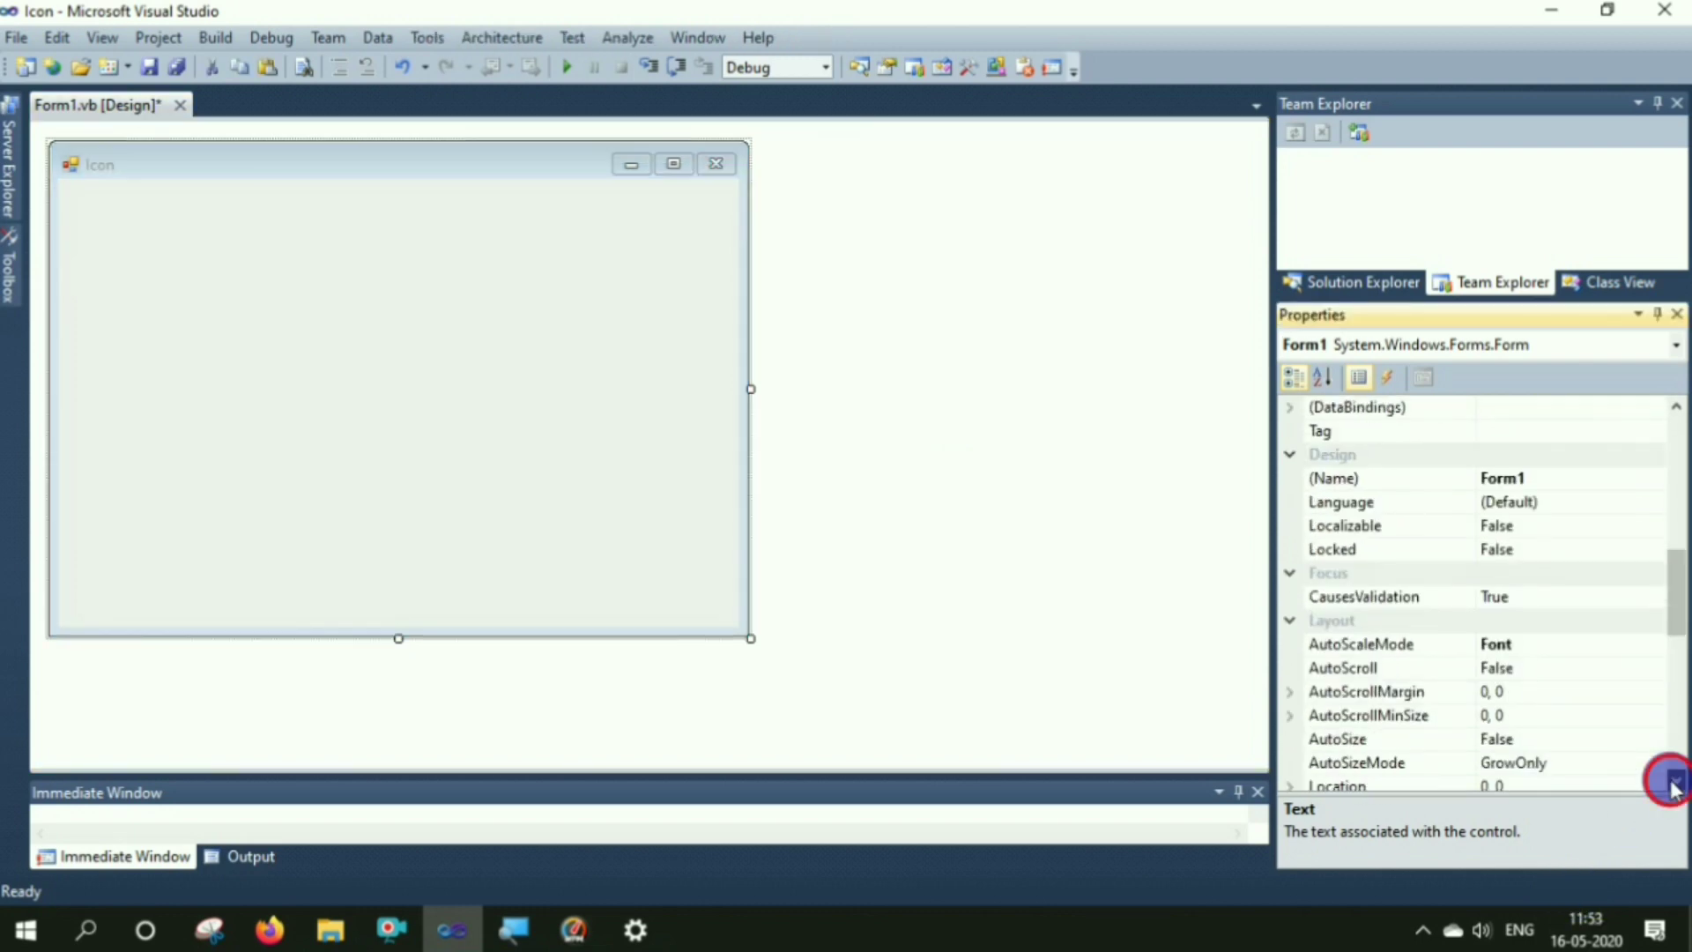
pyautogui.click(1674, 785)
pyautogui.click(1674, 785)
pyautogui.click(1674, 784)
pyautogui.click(1674, 784)
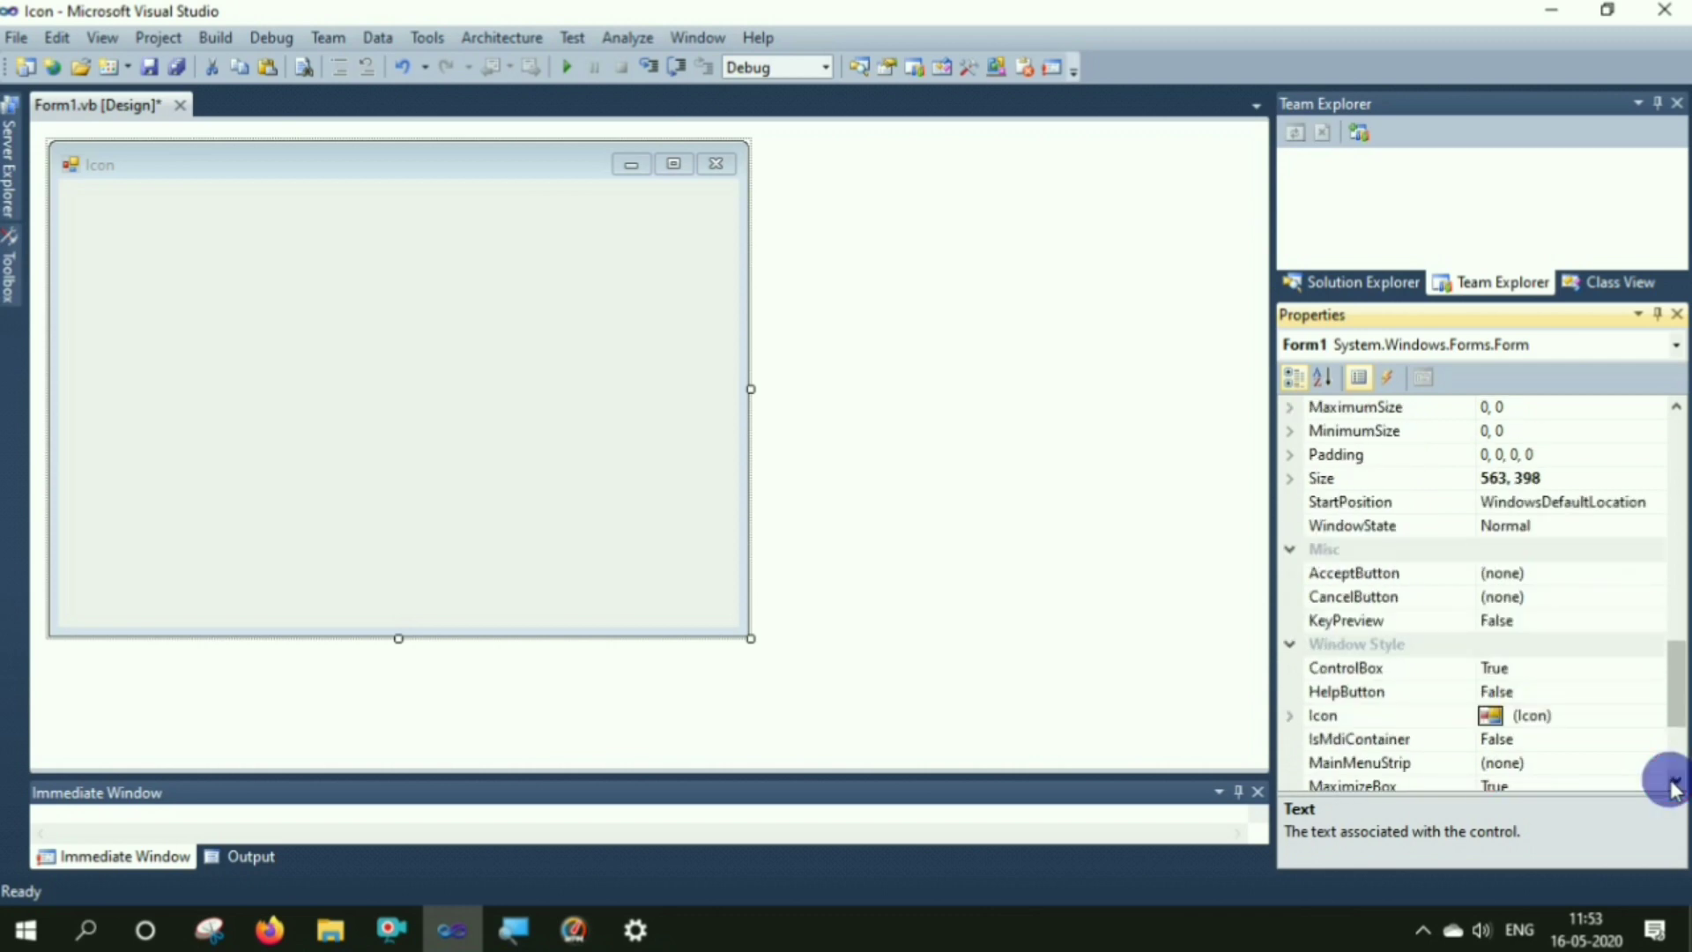
pyautogui.click(1674, 784)
pyautogui.click(1674, 784)
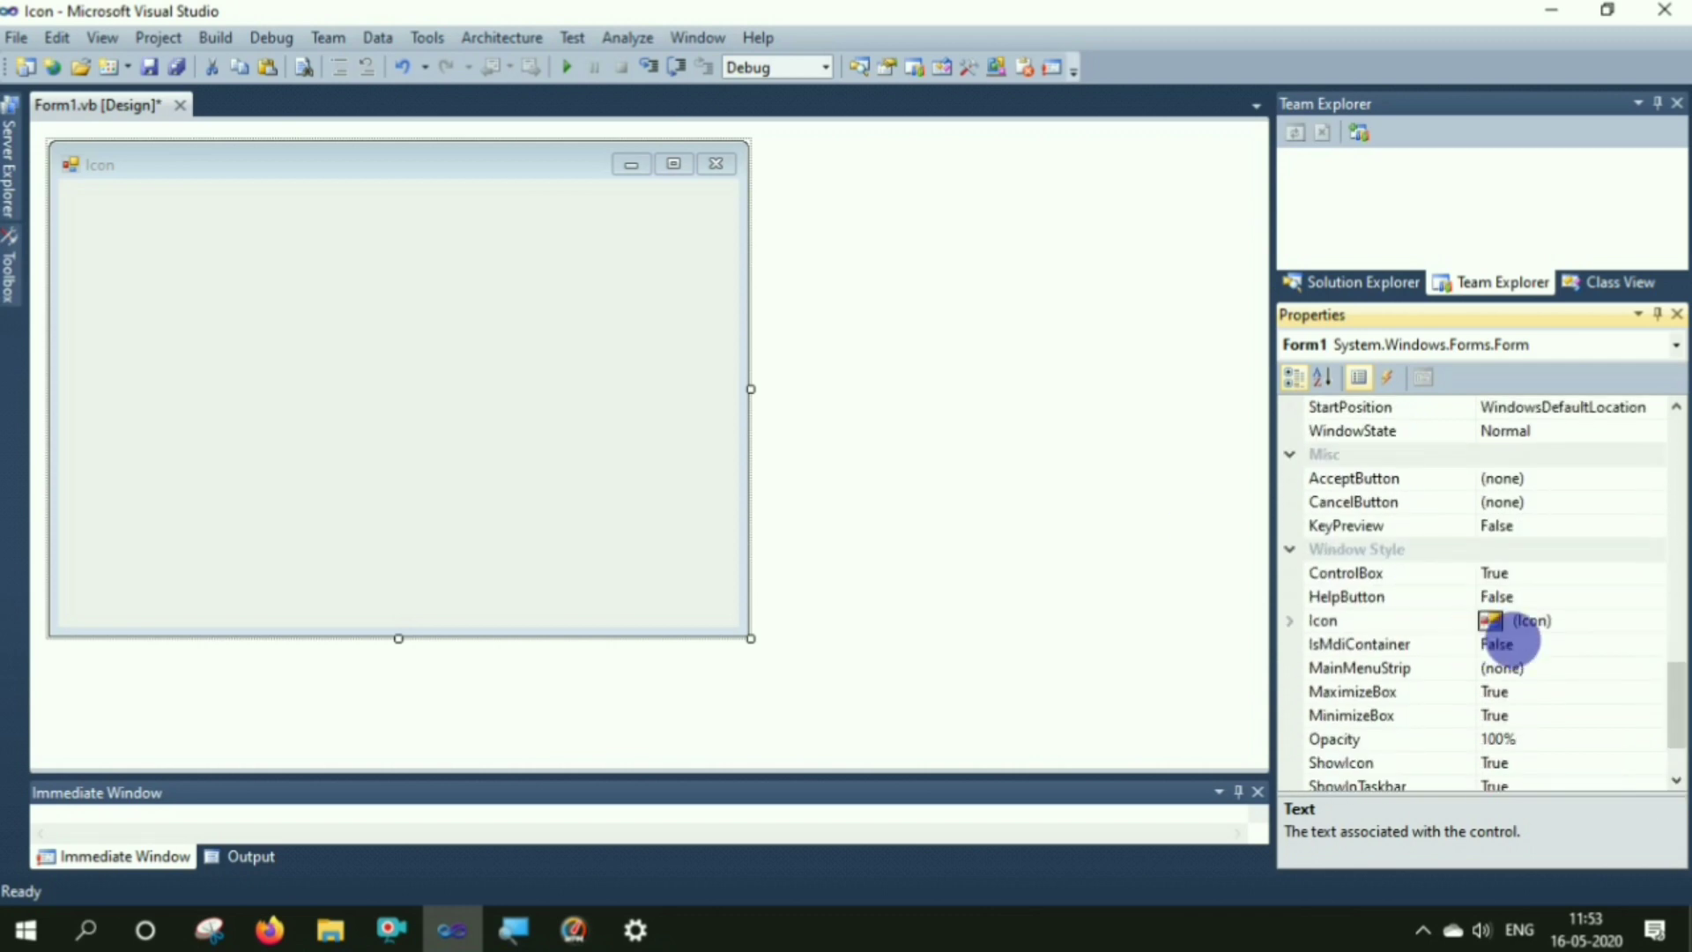
pyautogui.click(1500, 624)
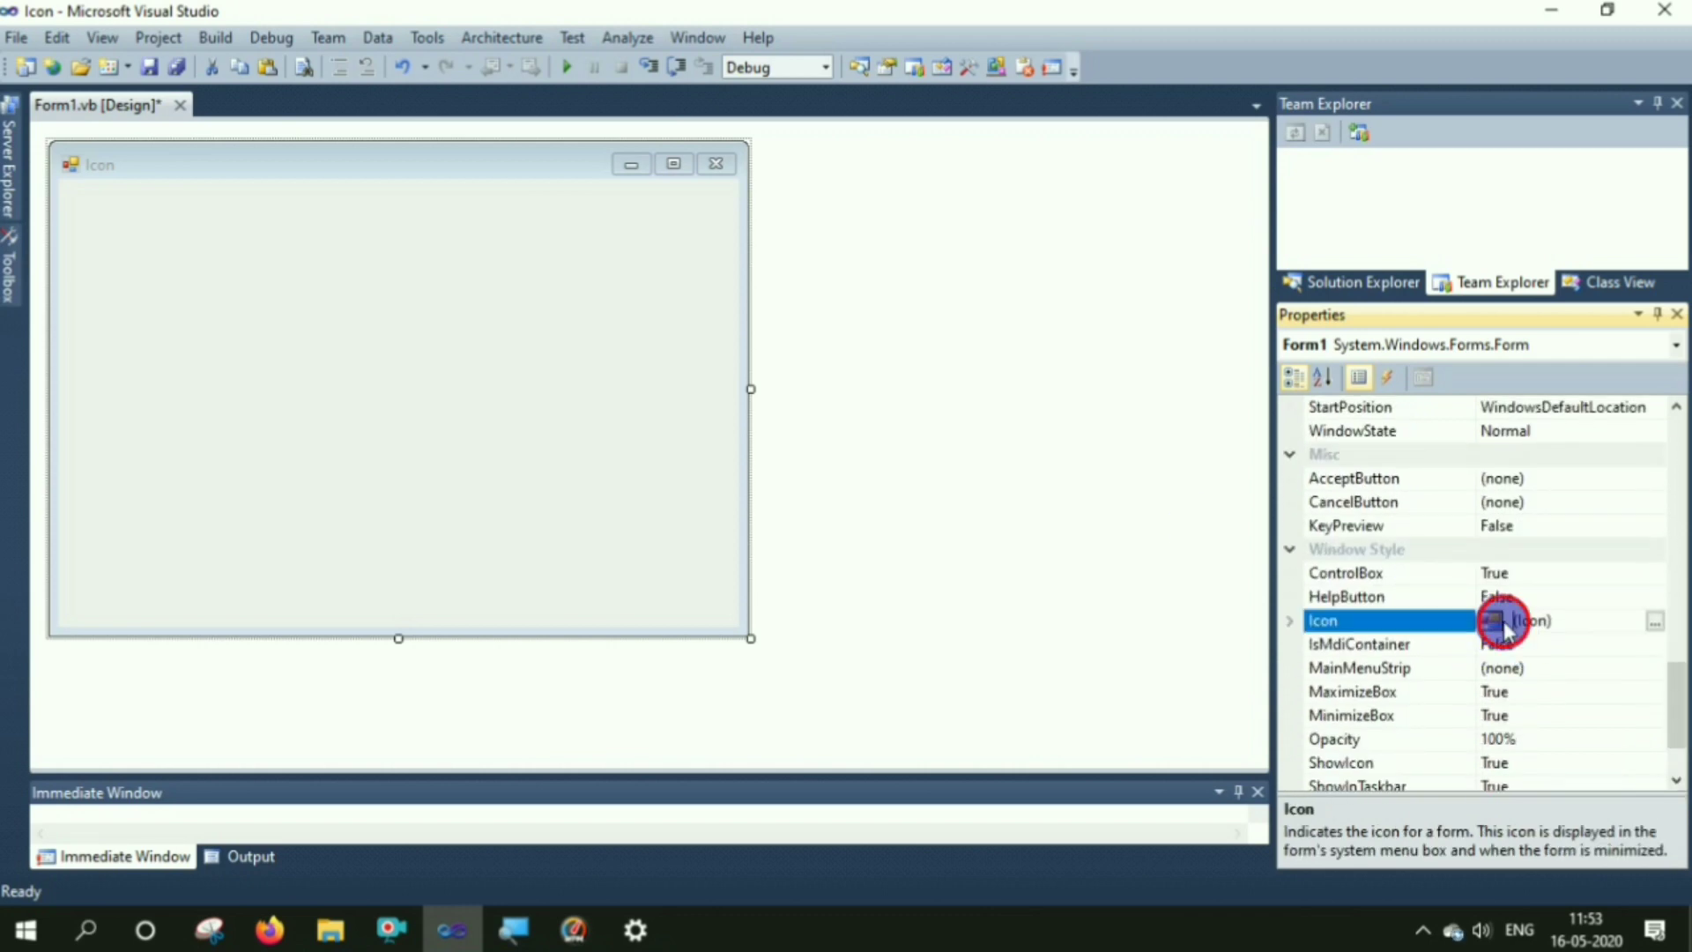
pyautogui.click(1656, 624)
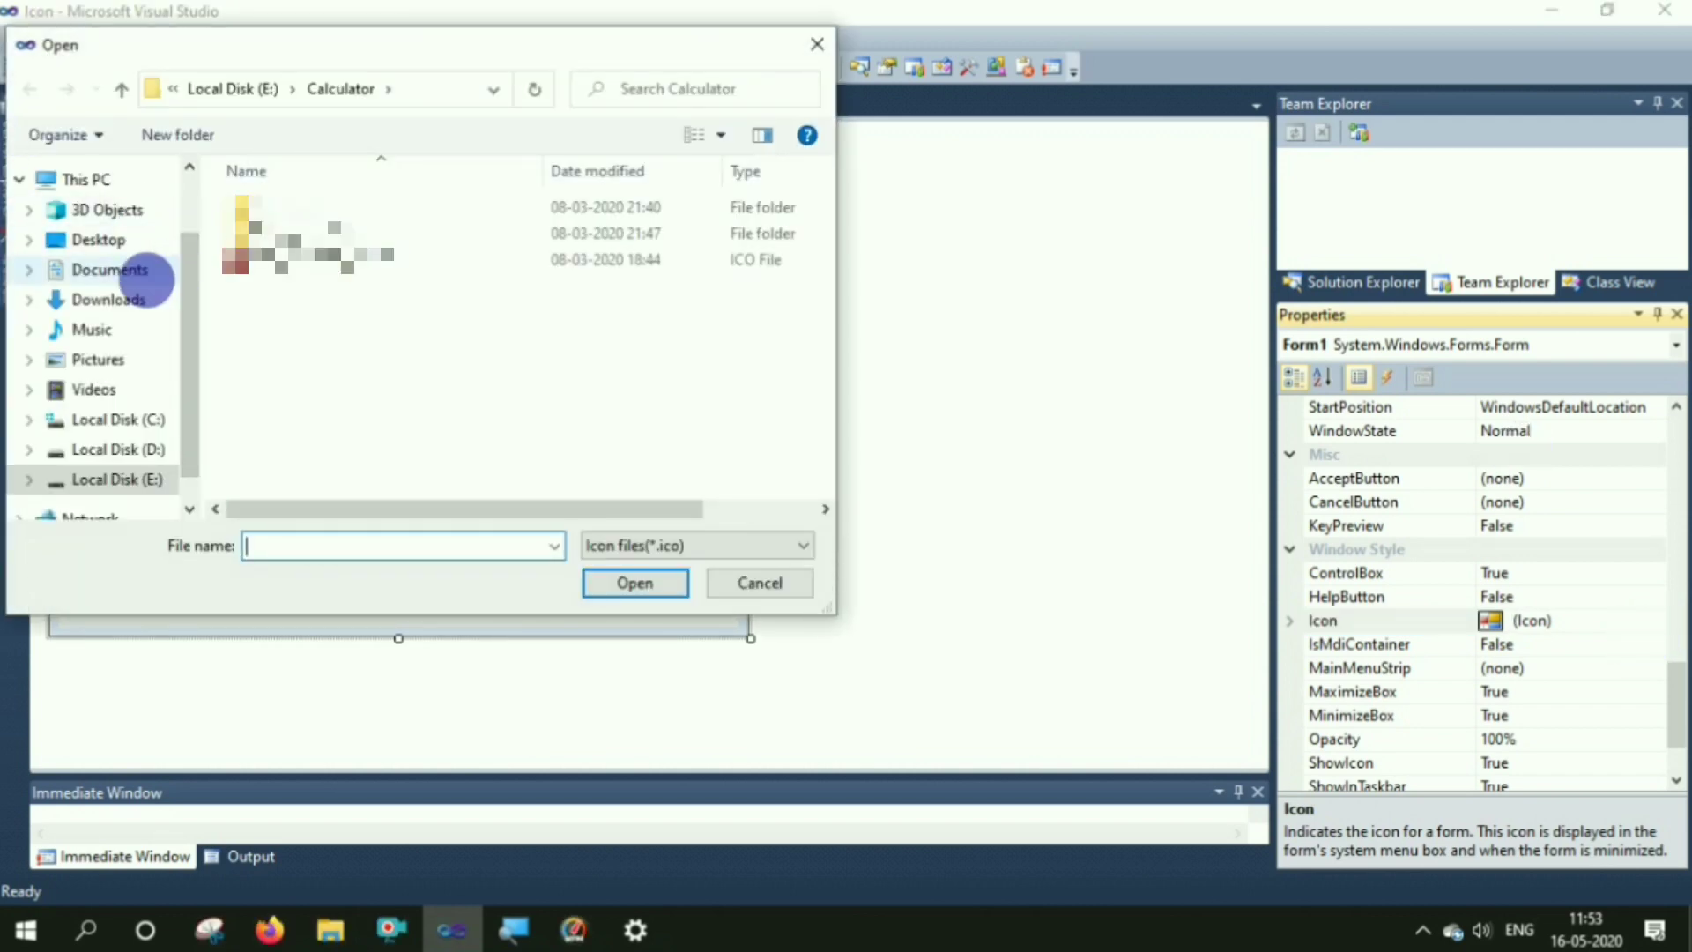
# - Browse to the Icon folder on Local Disk (E:) and look for icon files and recently used file names
pyautogui.click(132, 485)
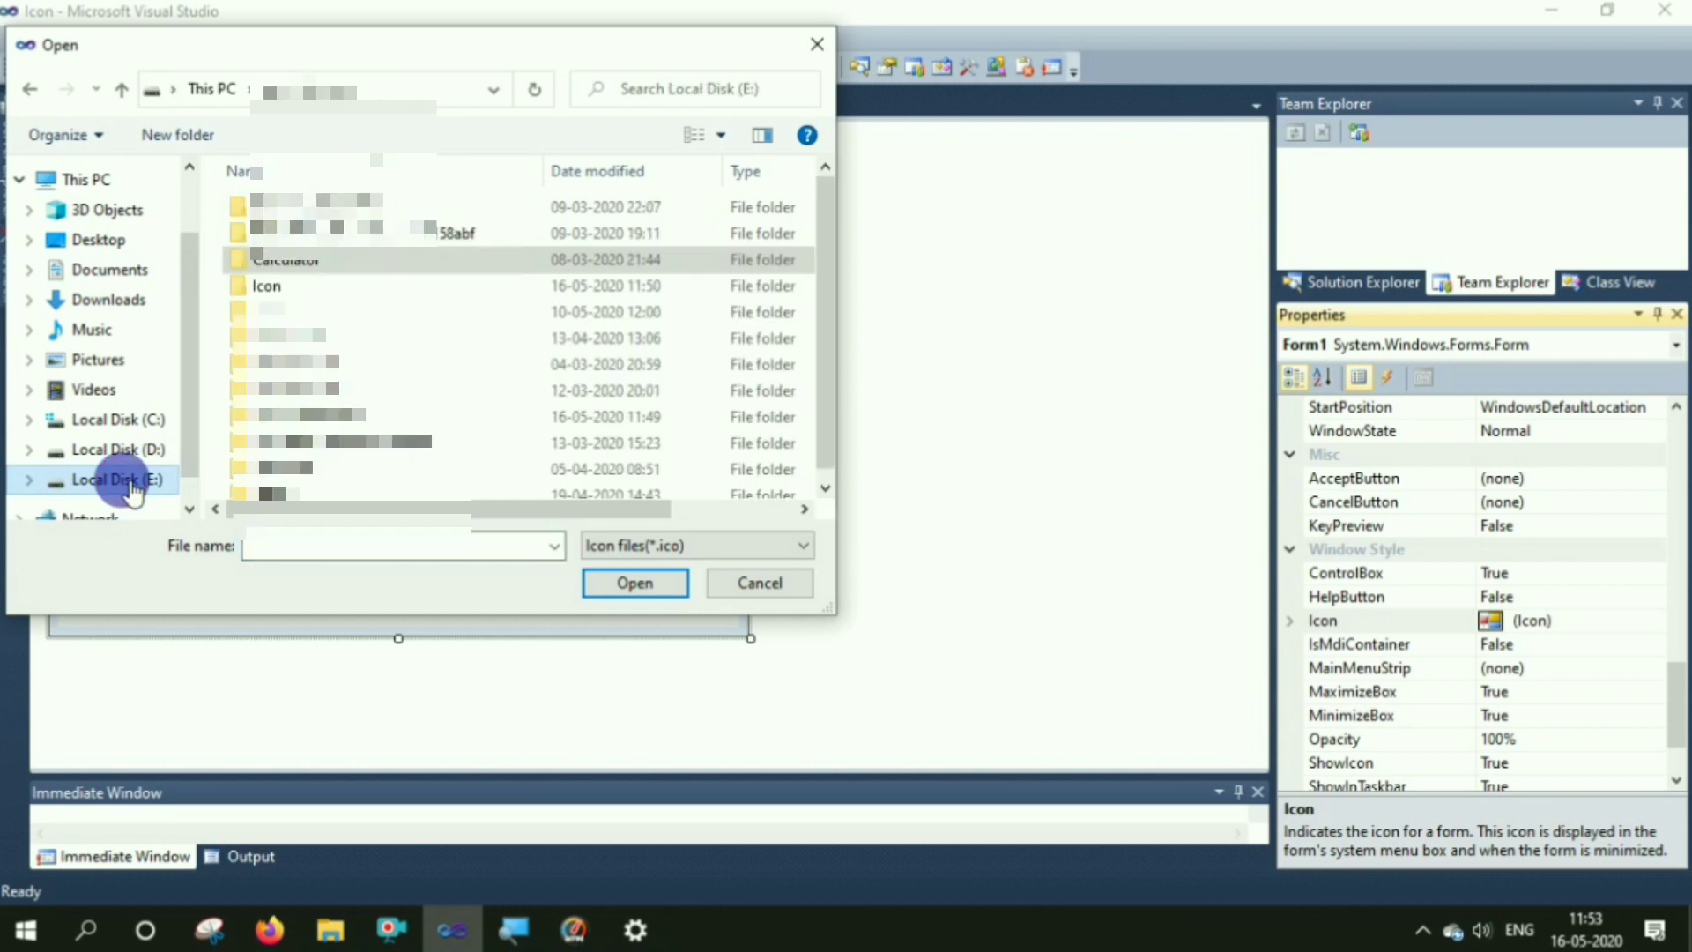
pyautogui.doubleClick(270, 287)
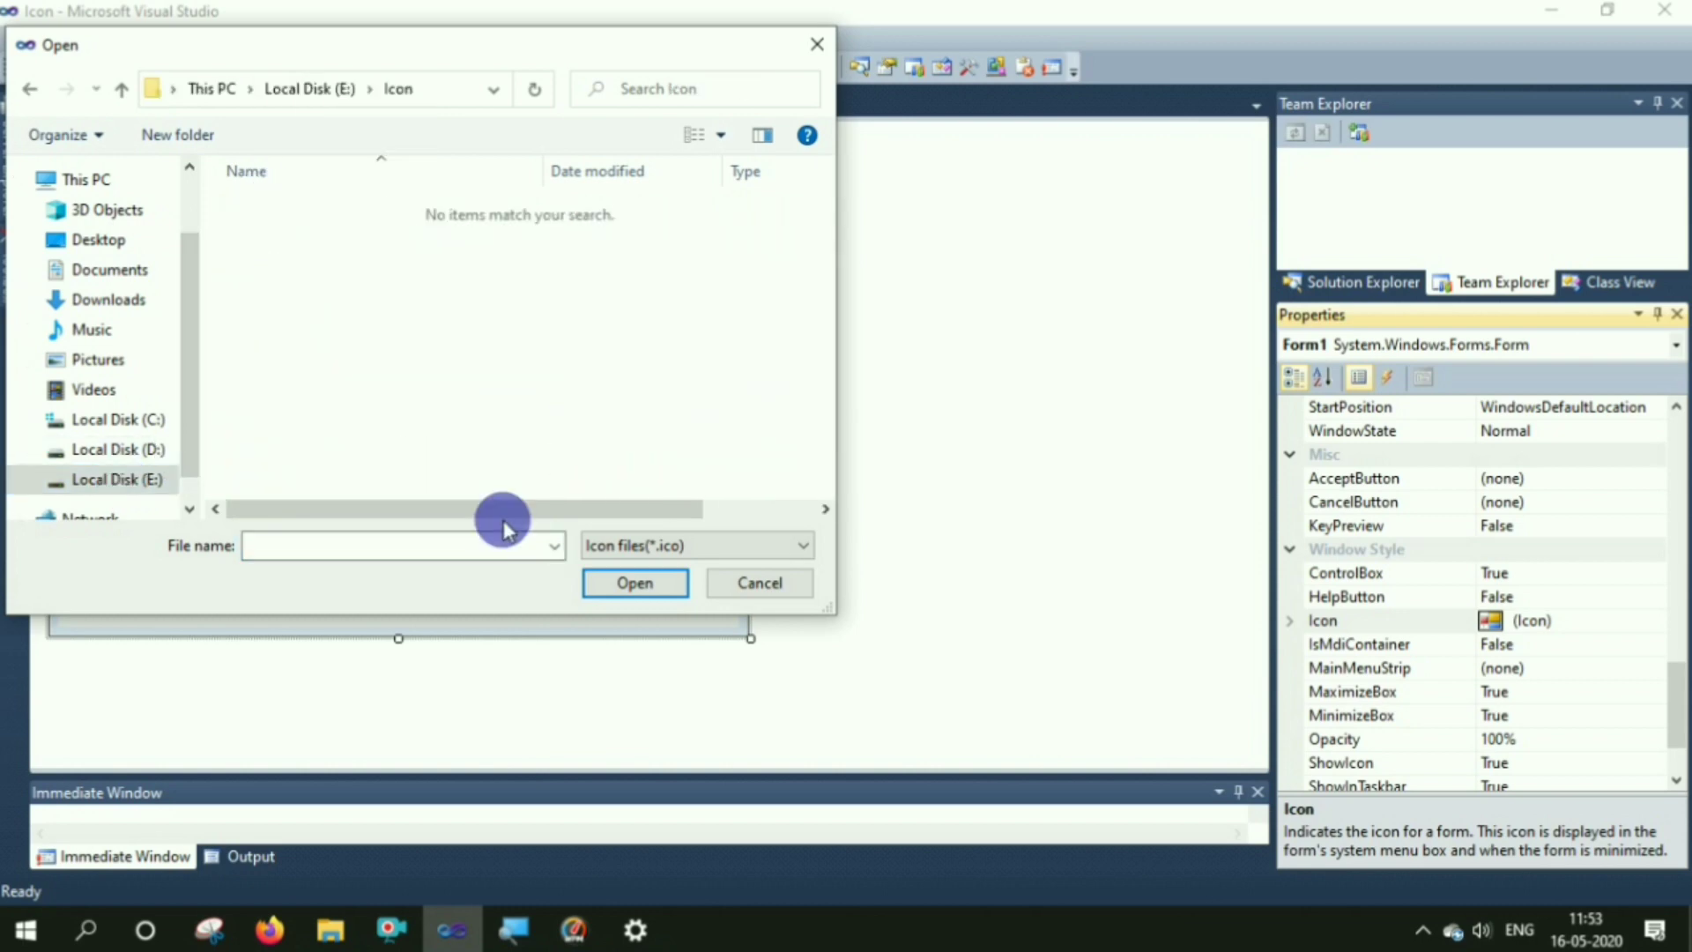
pyautogui.click(556, 545)
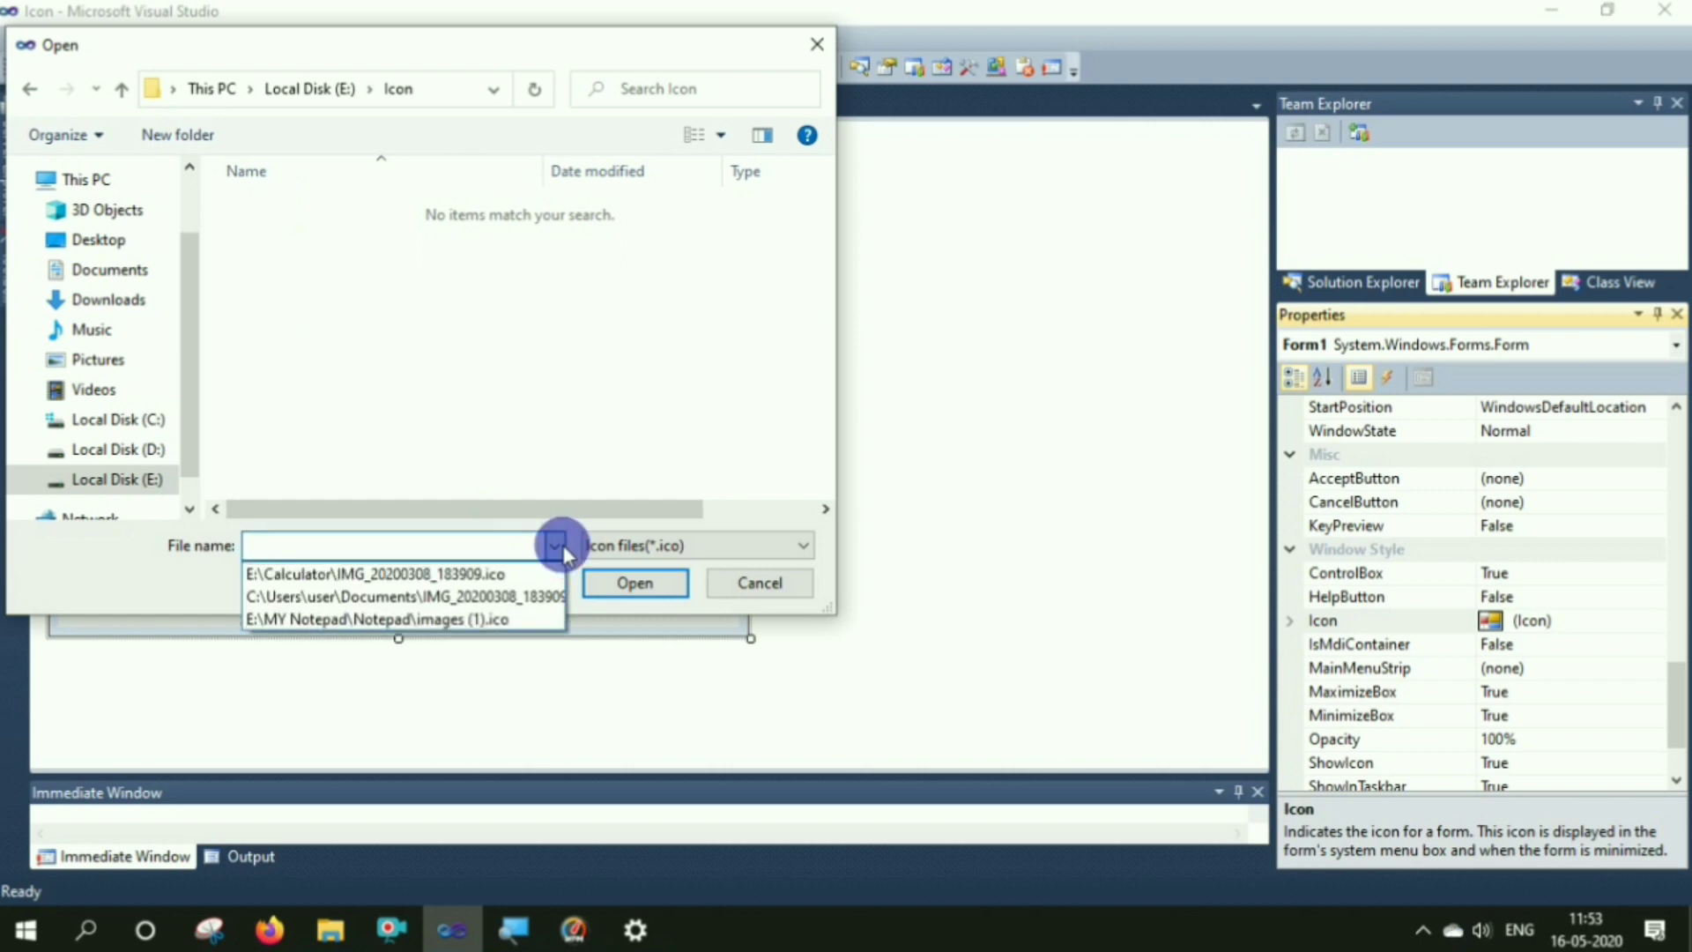
pyautogui.click(350, 354)
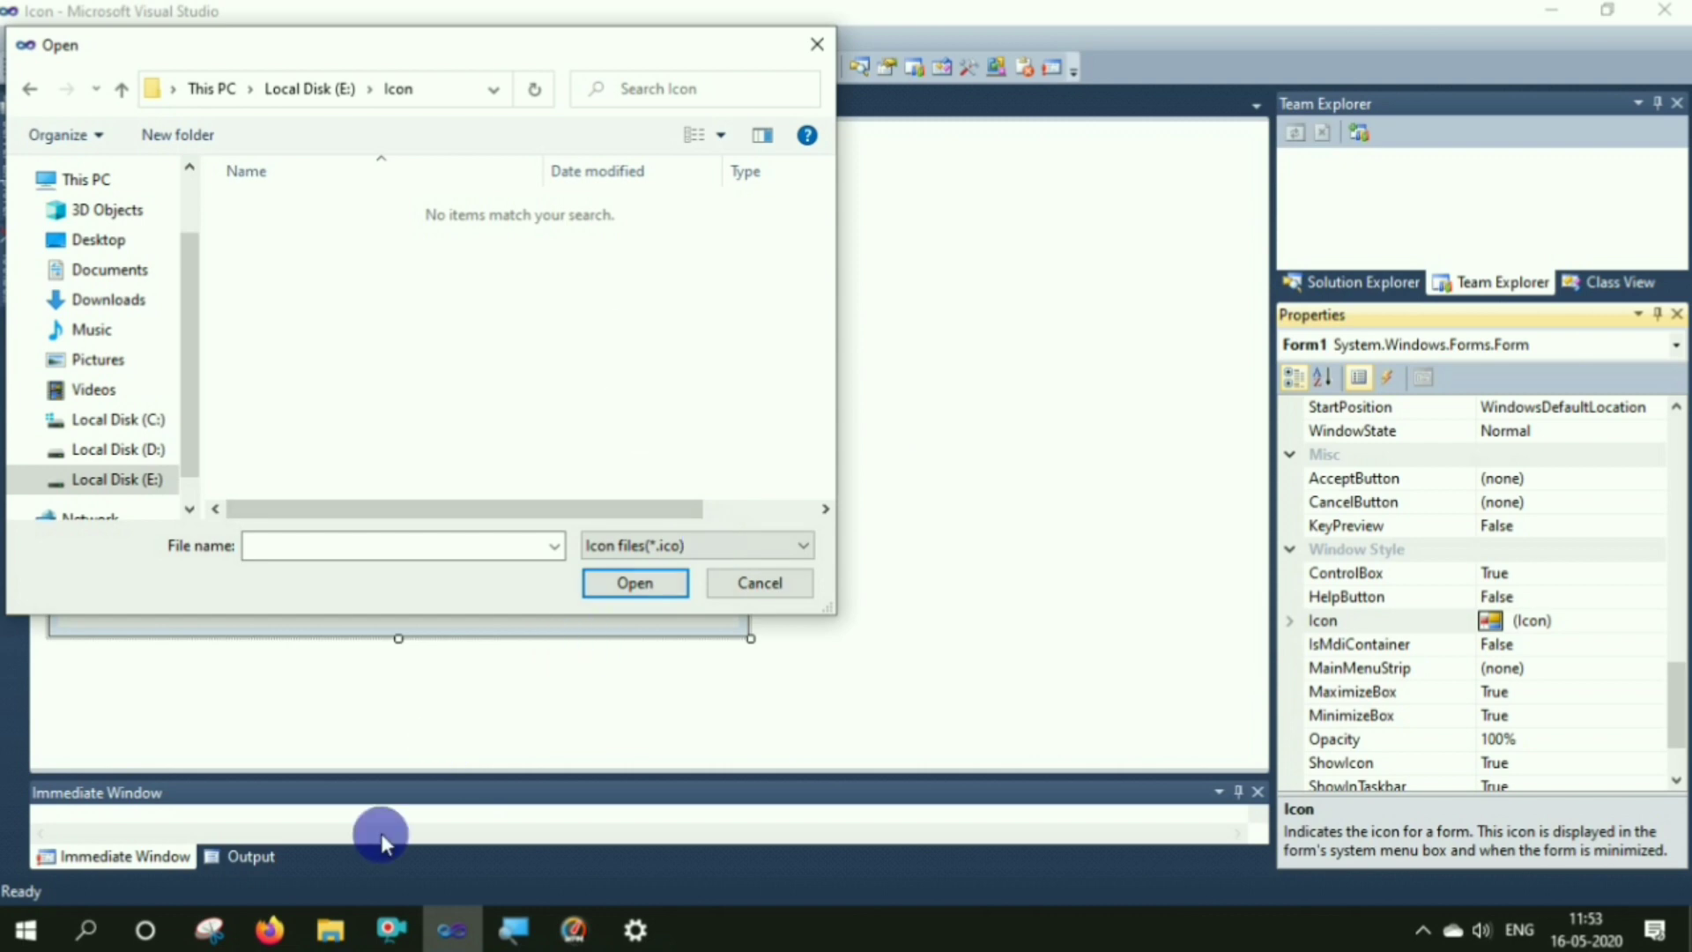
# - Switch to File Explorer and view the contents of the Icon folder on Local Disk (E:)
pyautogui.moveTo(342, 938)
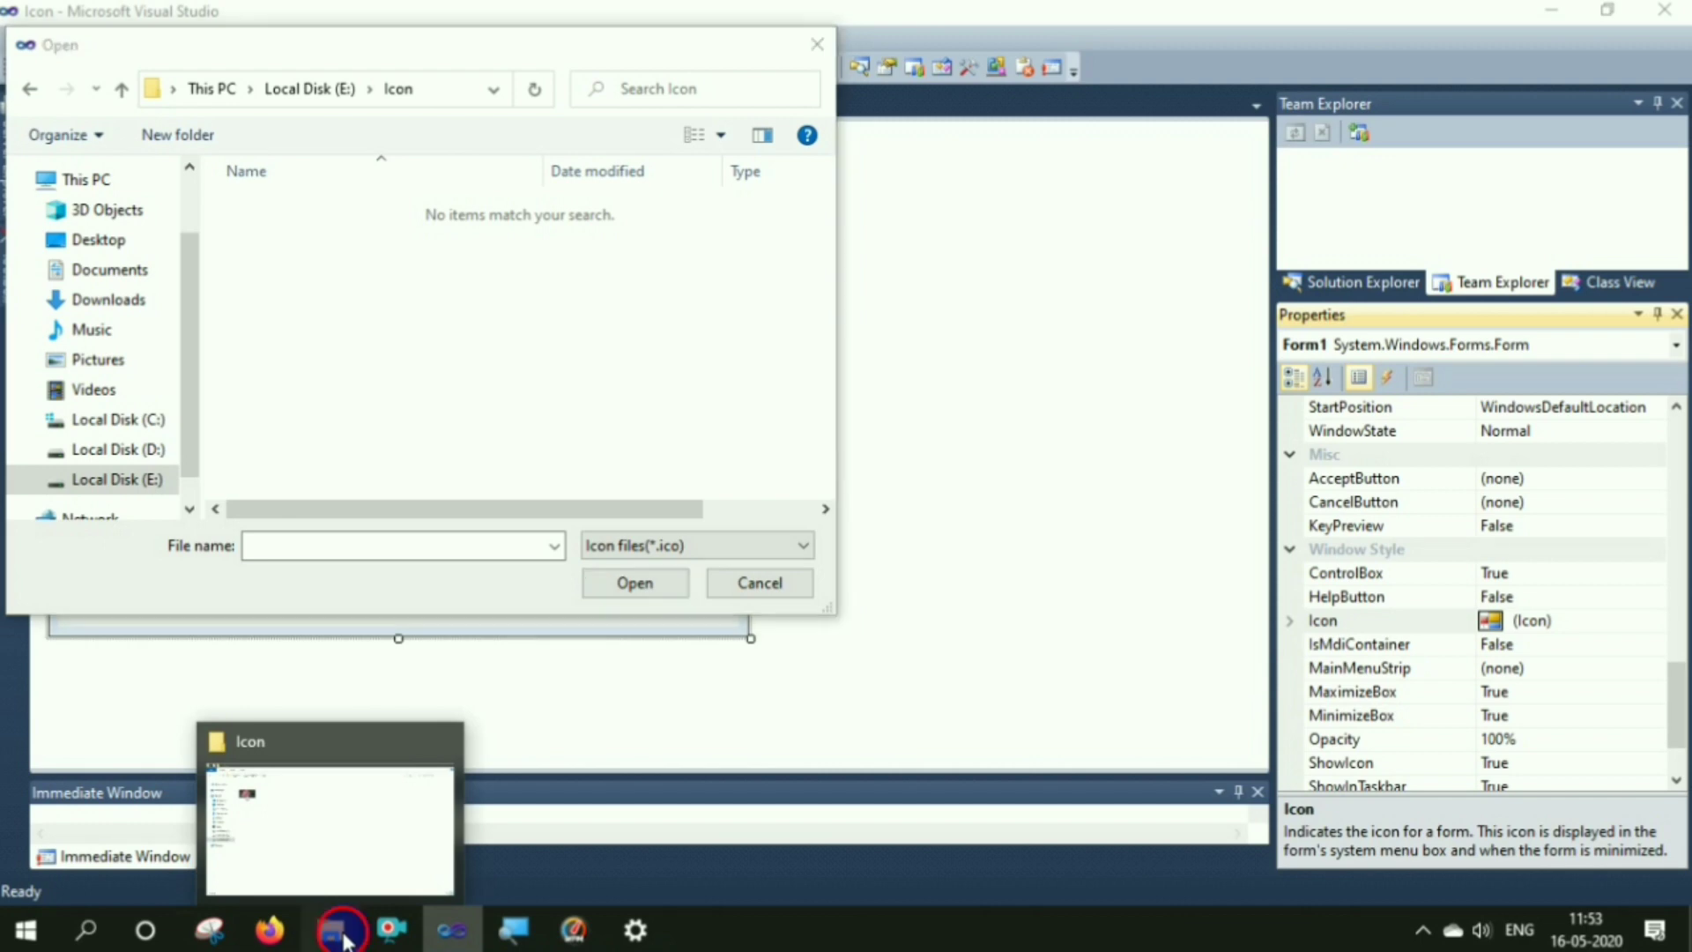
pyautogui.click(251, 802)
pyautogui.click(81, 528)
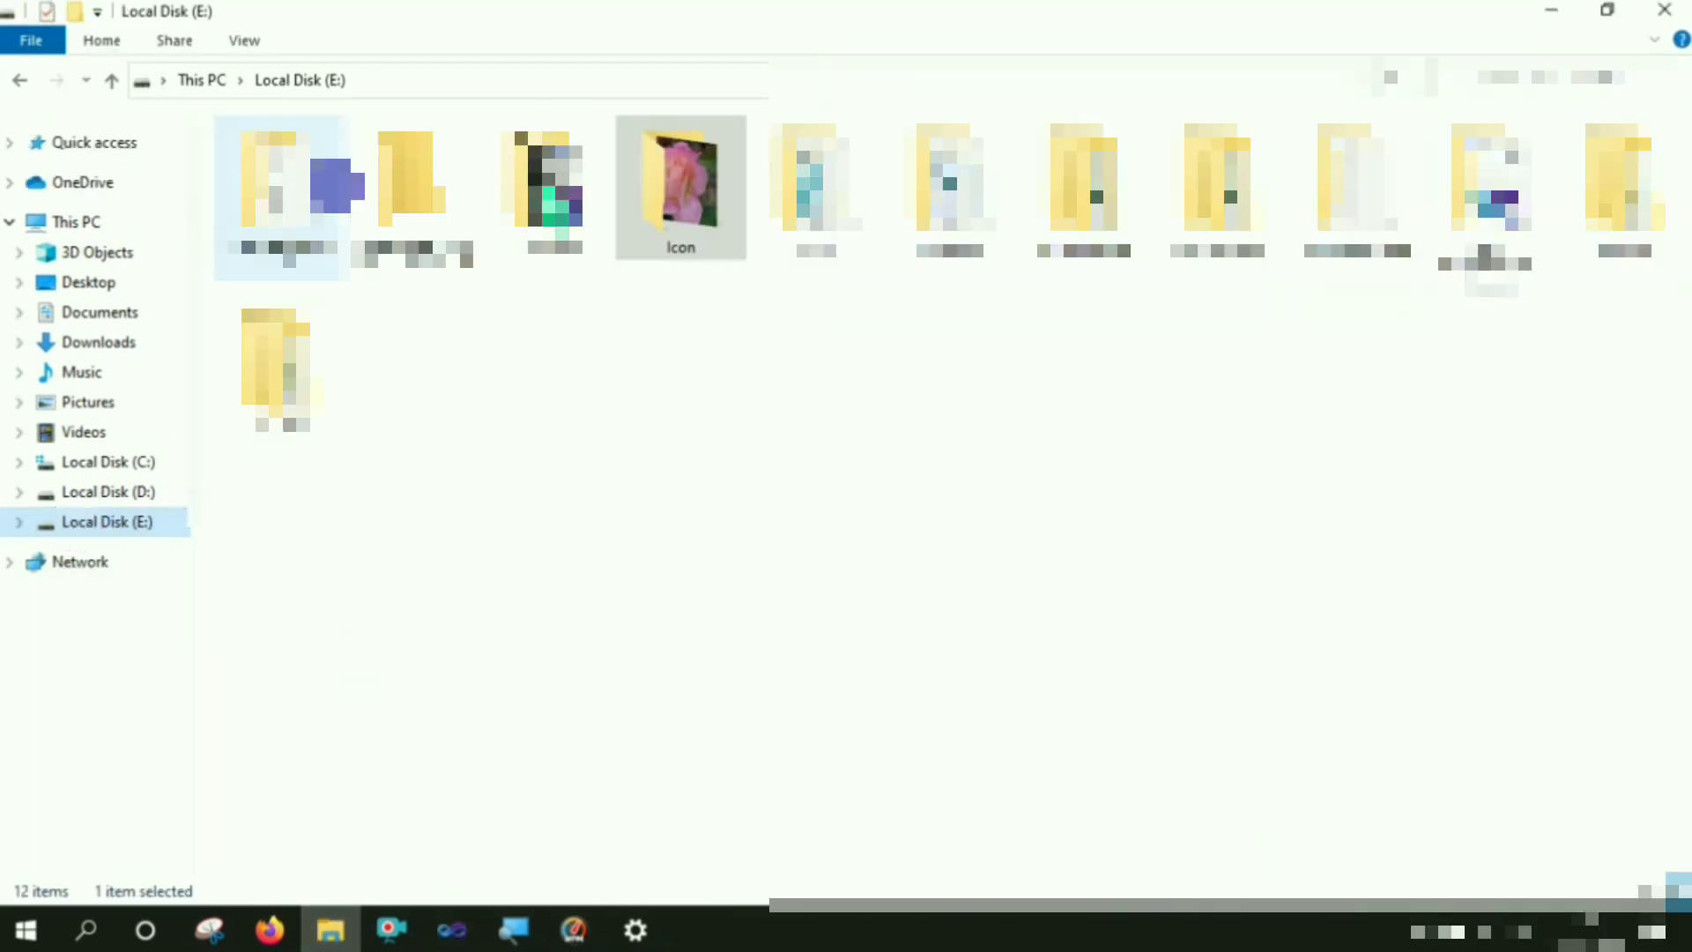
pyautogui.doubleClick(727, 196)
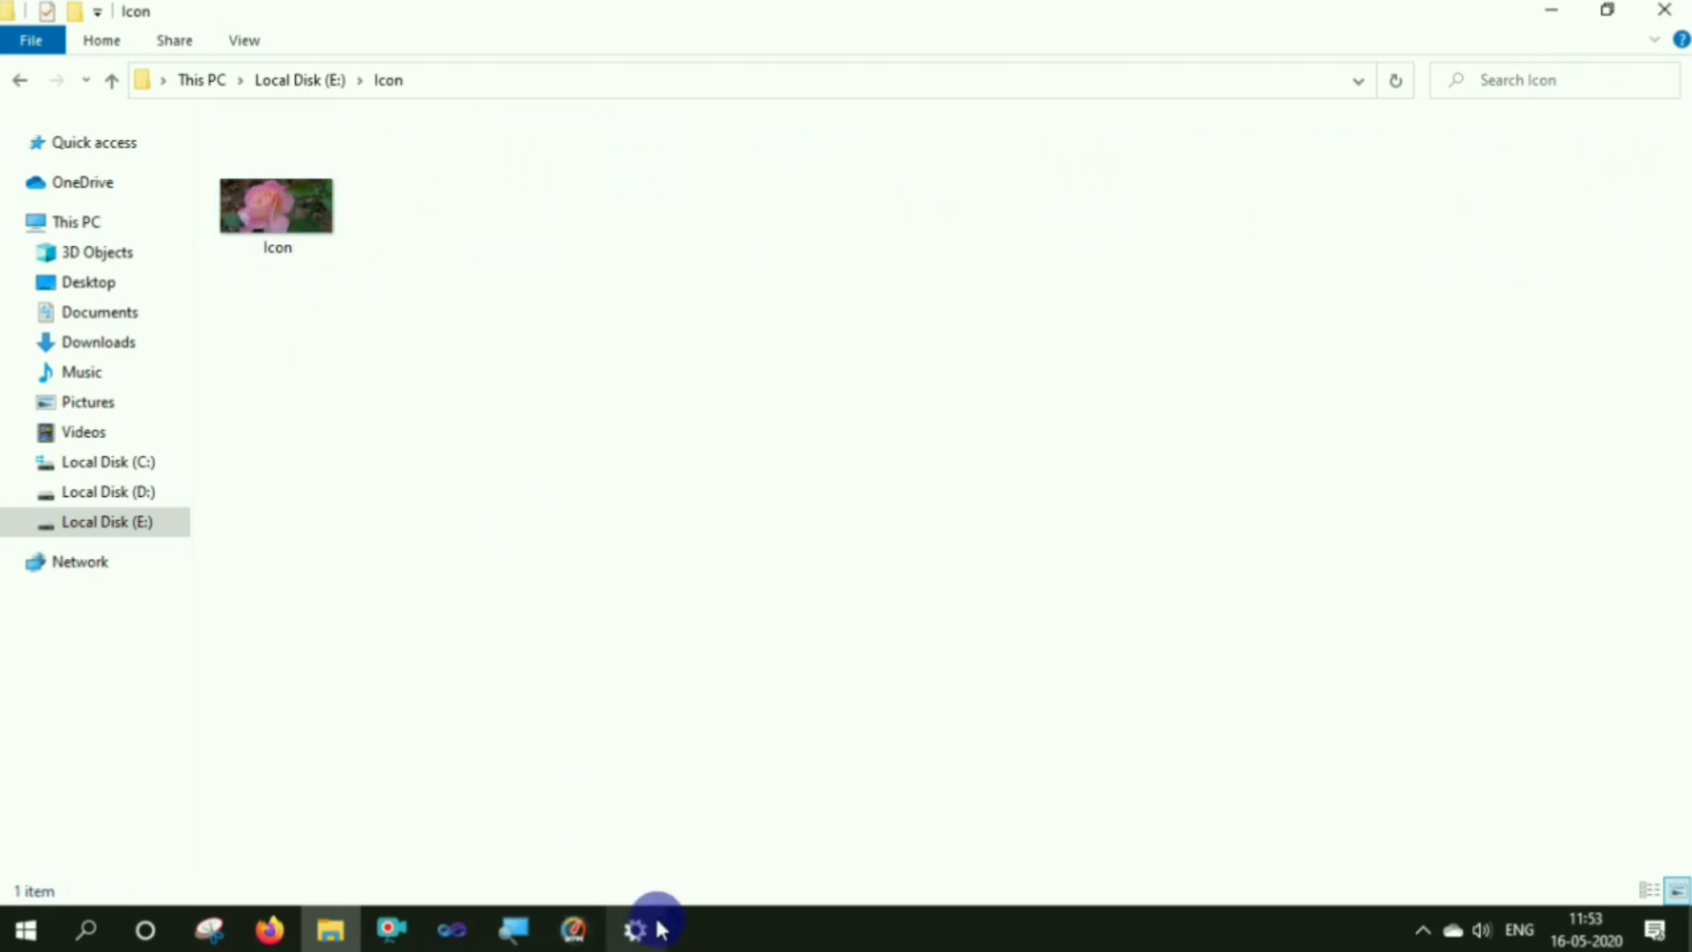
# - Return to Visual Studio, recheck the Icon folder on Local Disk (E:) for .ico files, and close the file browser without choosing one
pyautogui.click(451, 929)
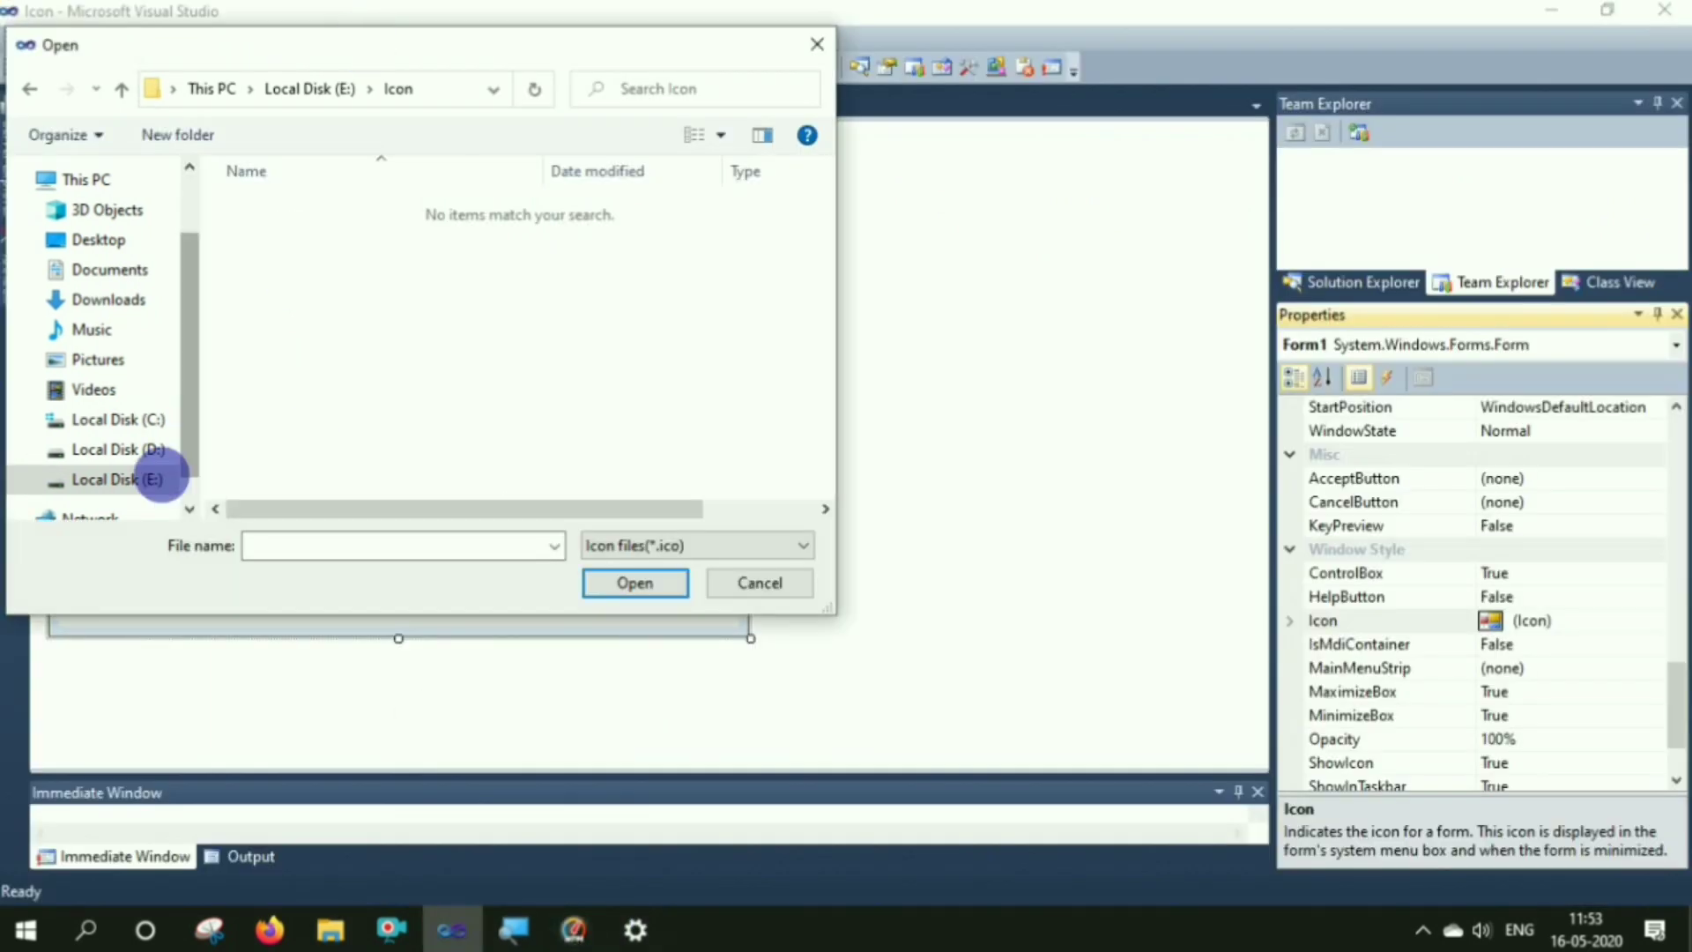
pyautogui.click(144, 483)
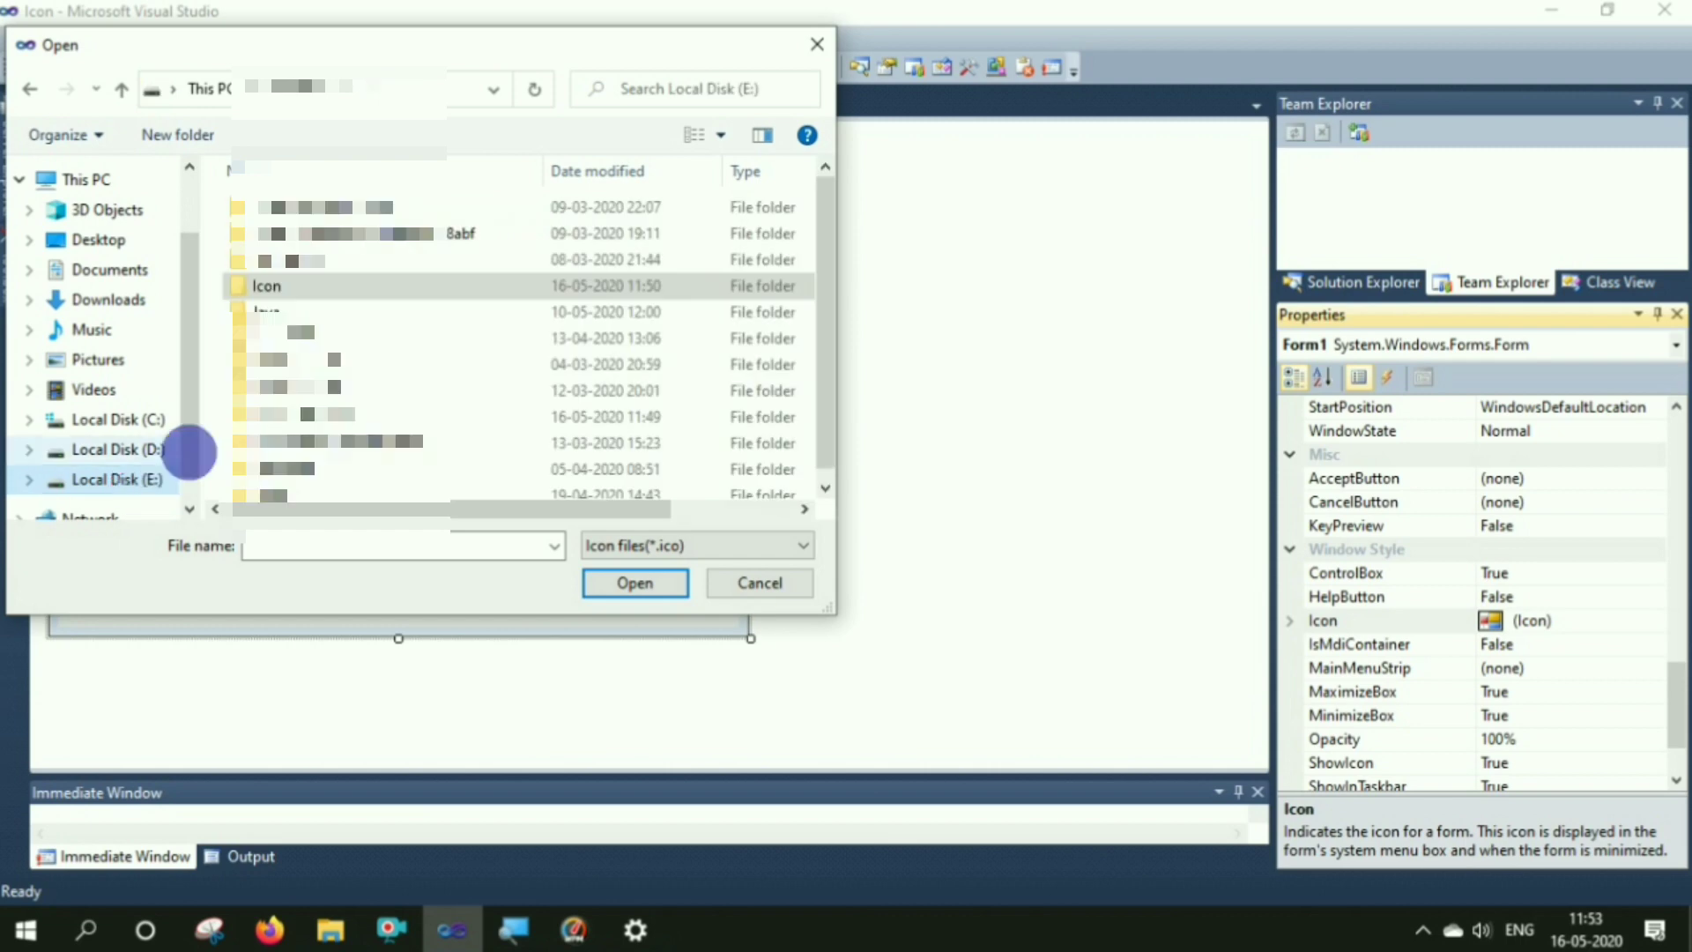
pyautogui.doubleClick(329, 276)
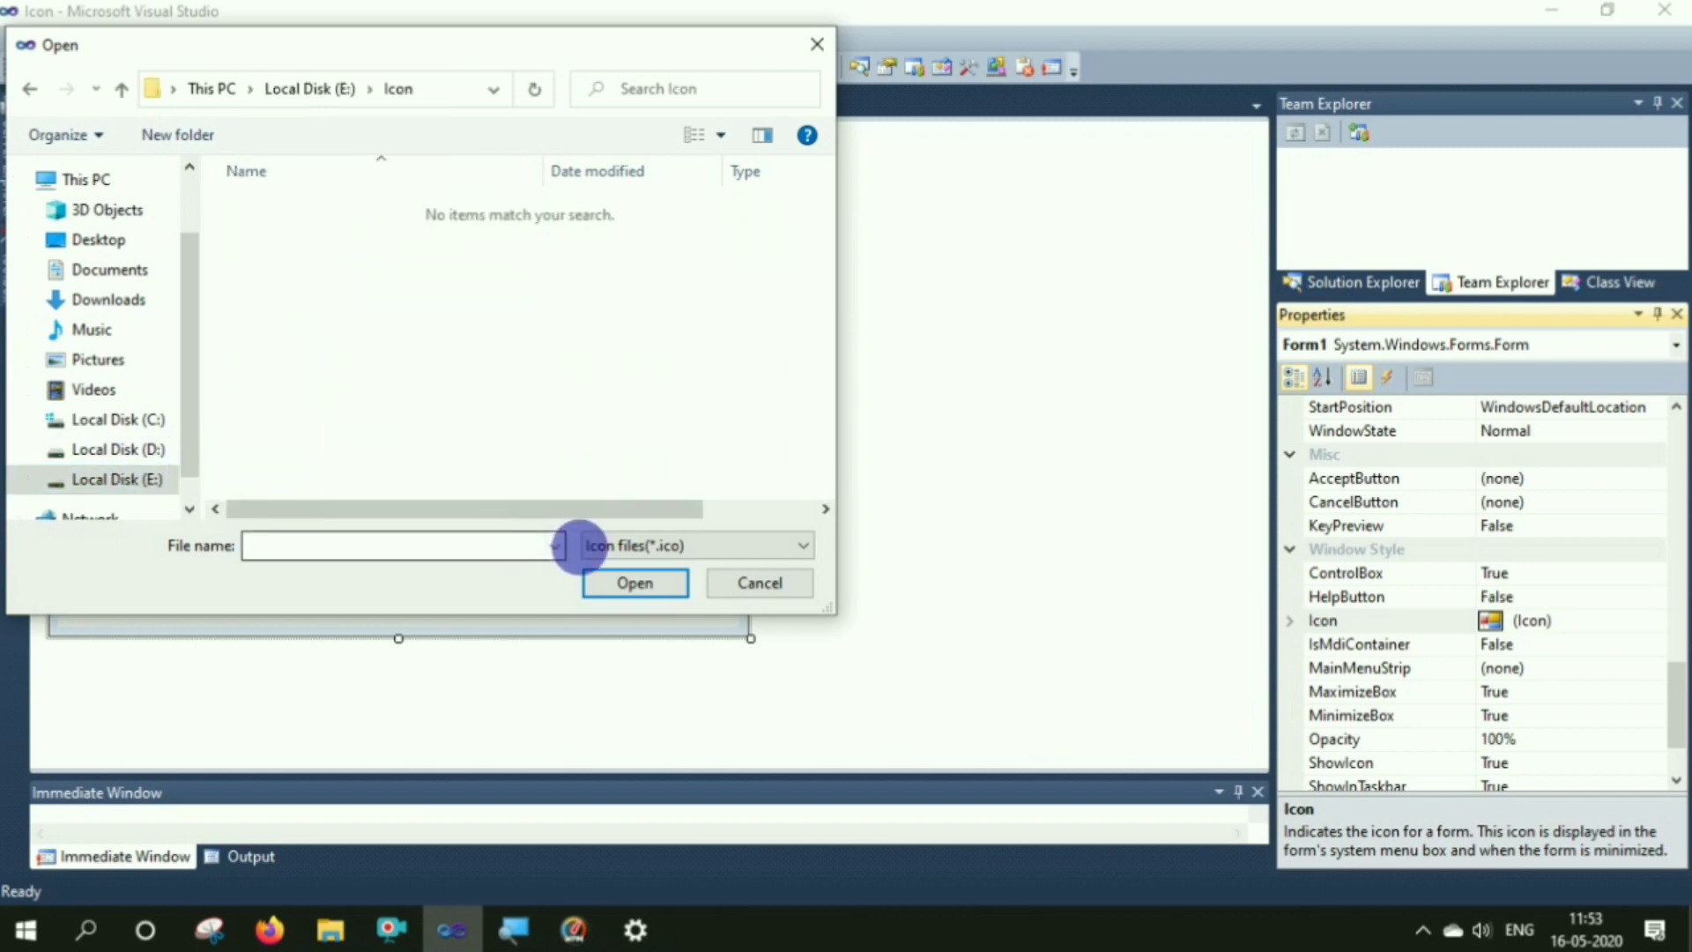
pyautogui.click(652, 546)
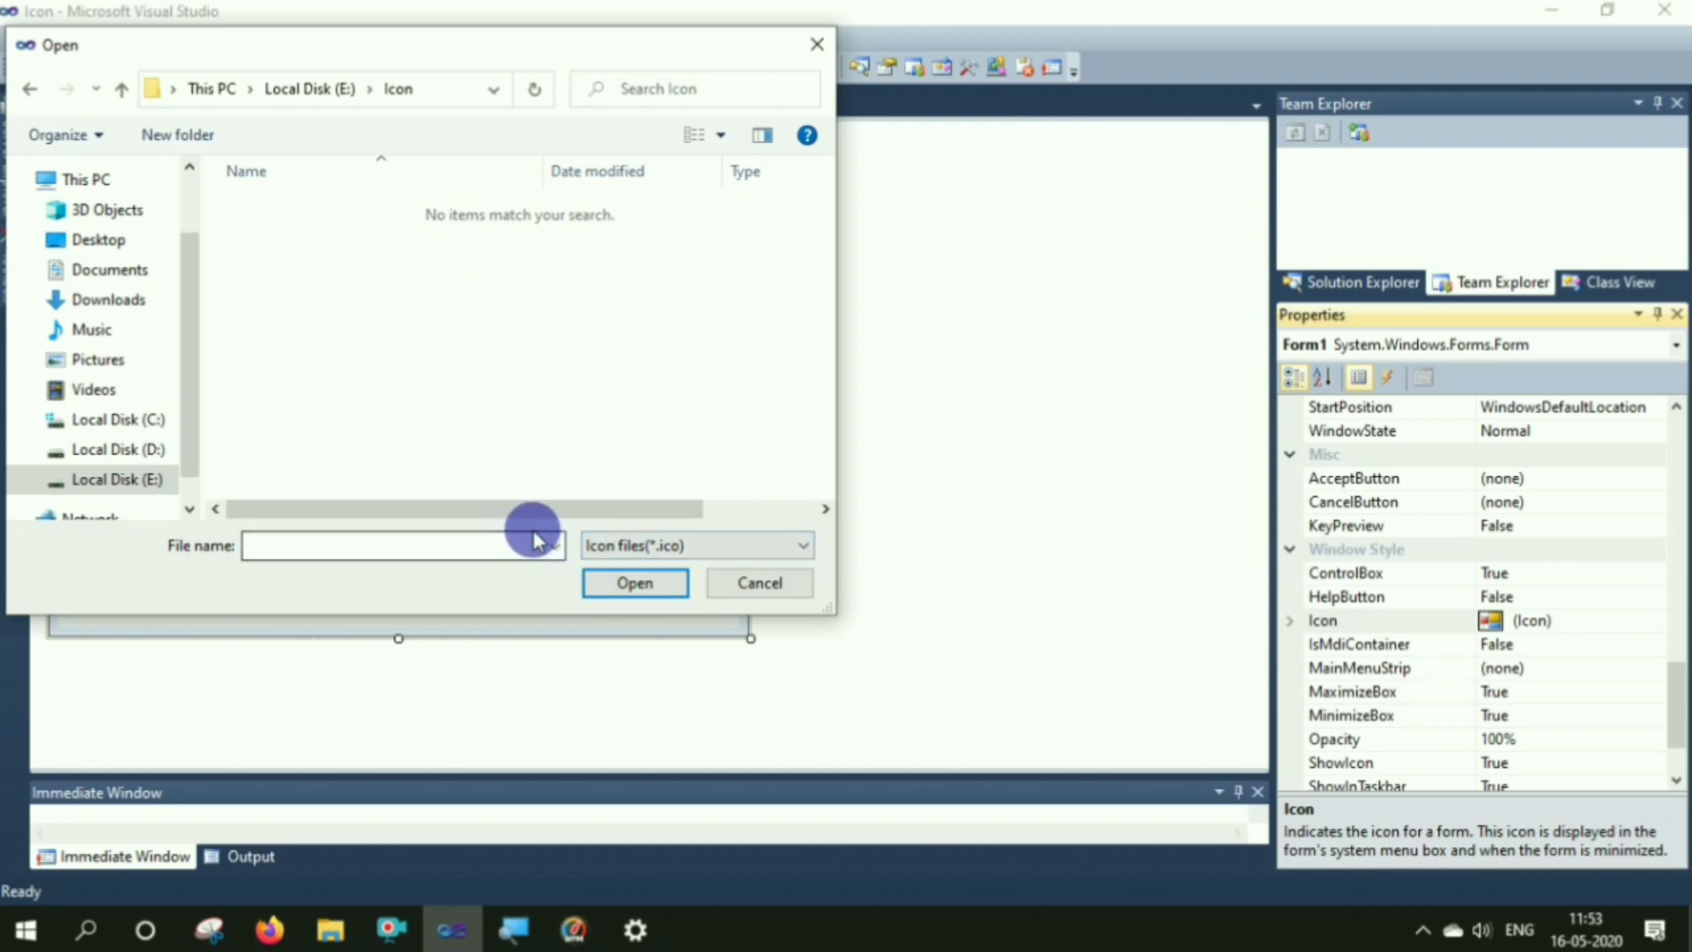
pyautogui.click(553, 551)
pyautogui.click(553, 550)
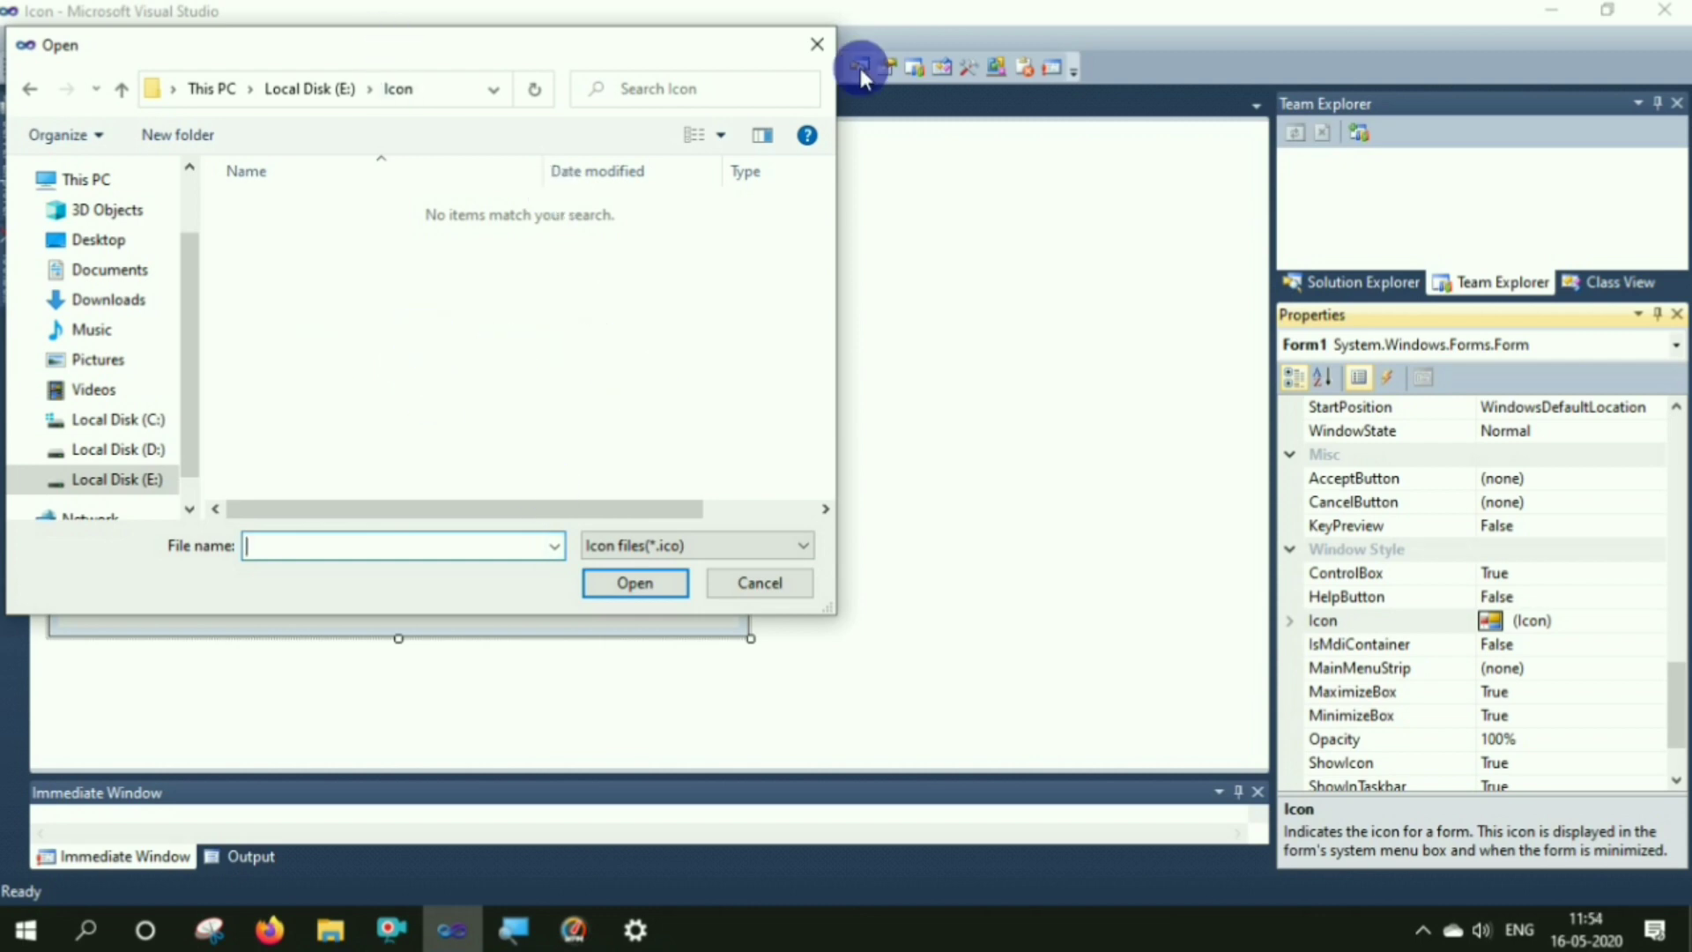
pyautogui.click(817, 44)
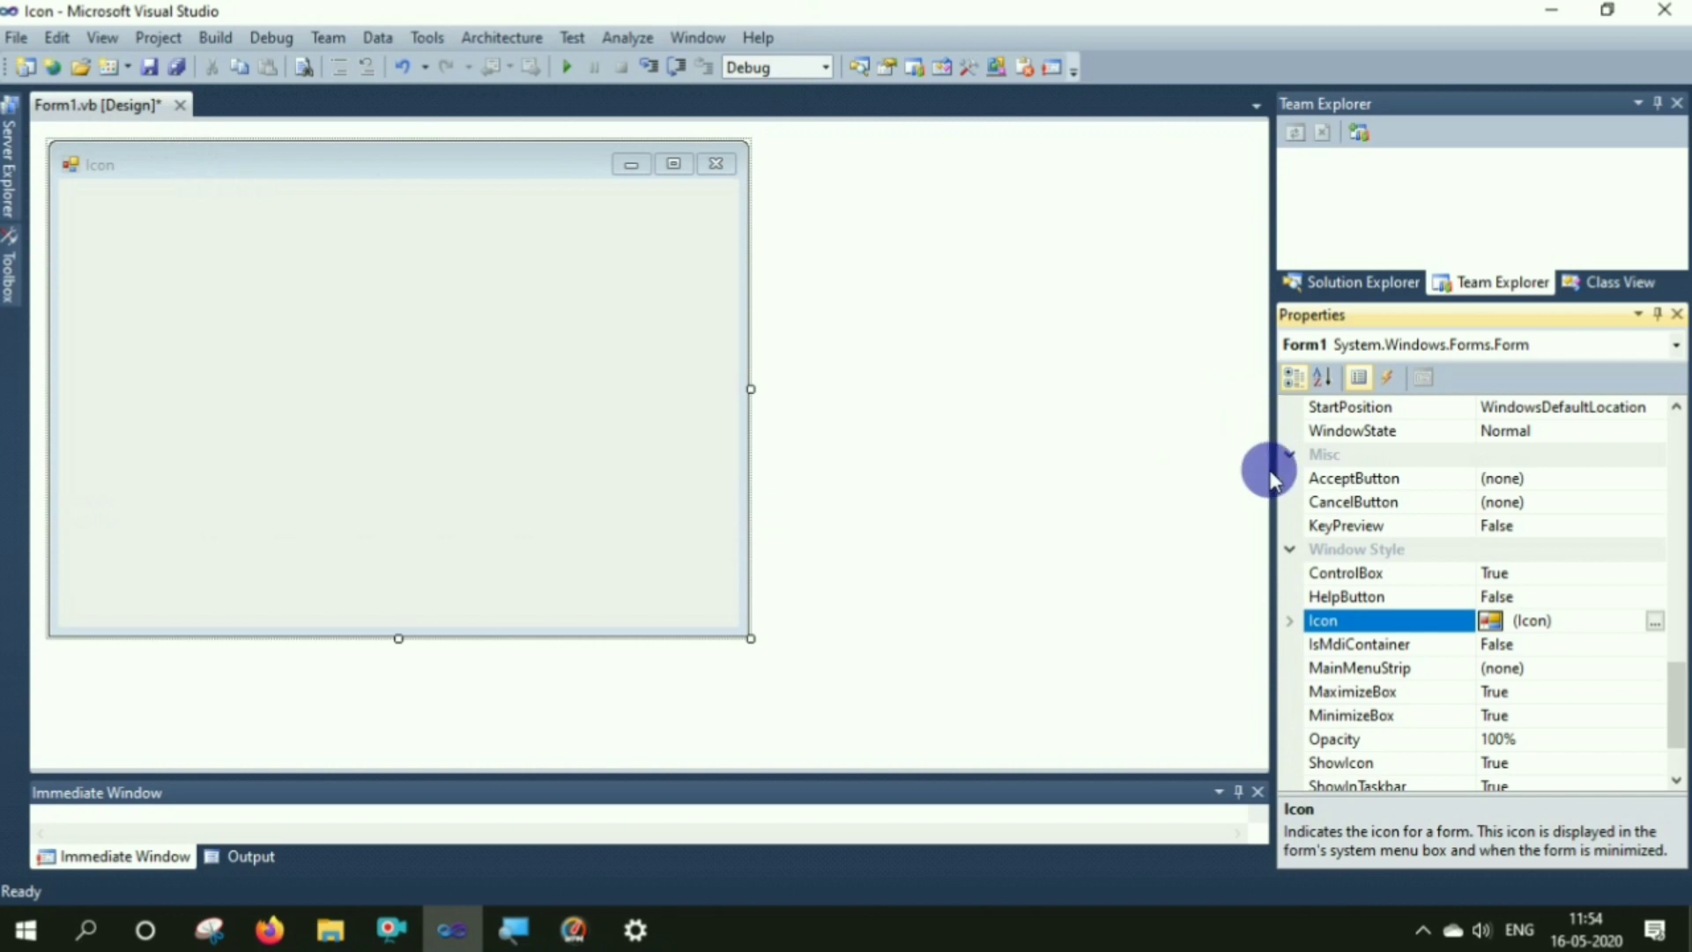
# - Switch to Firefox and search the web for "convert to ico file"
pyautogui.click(268, 930)
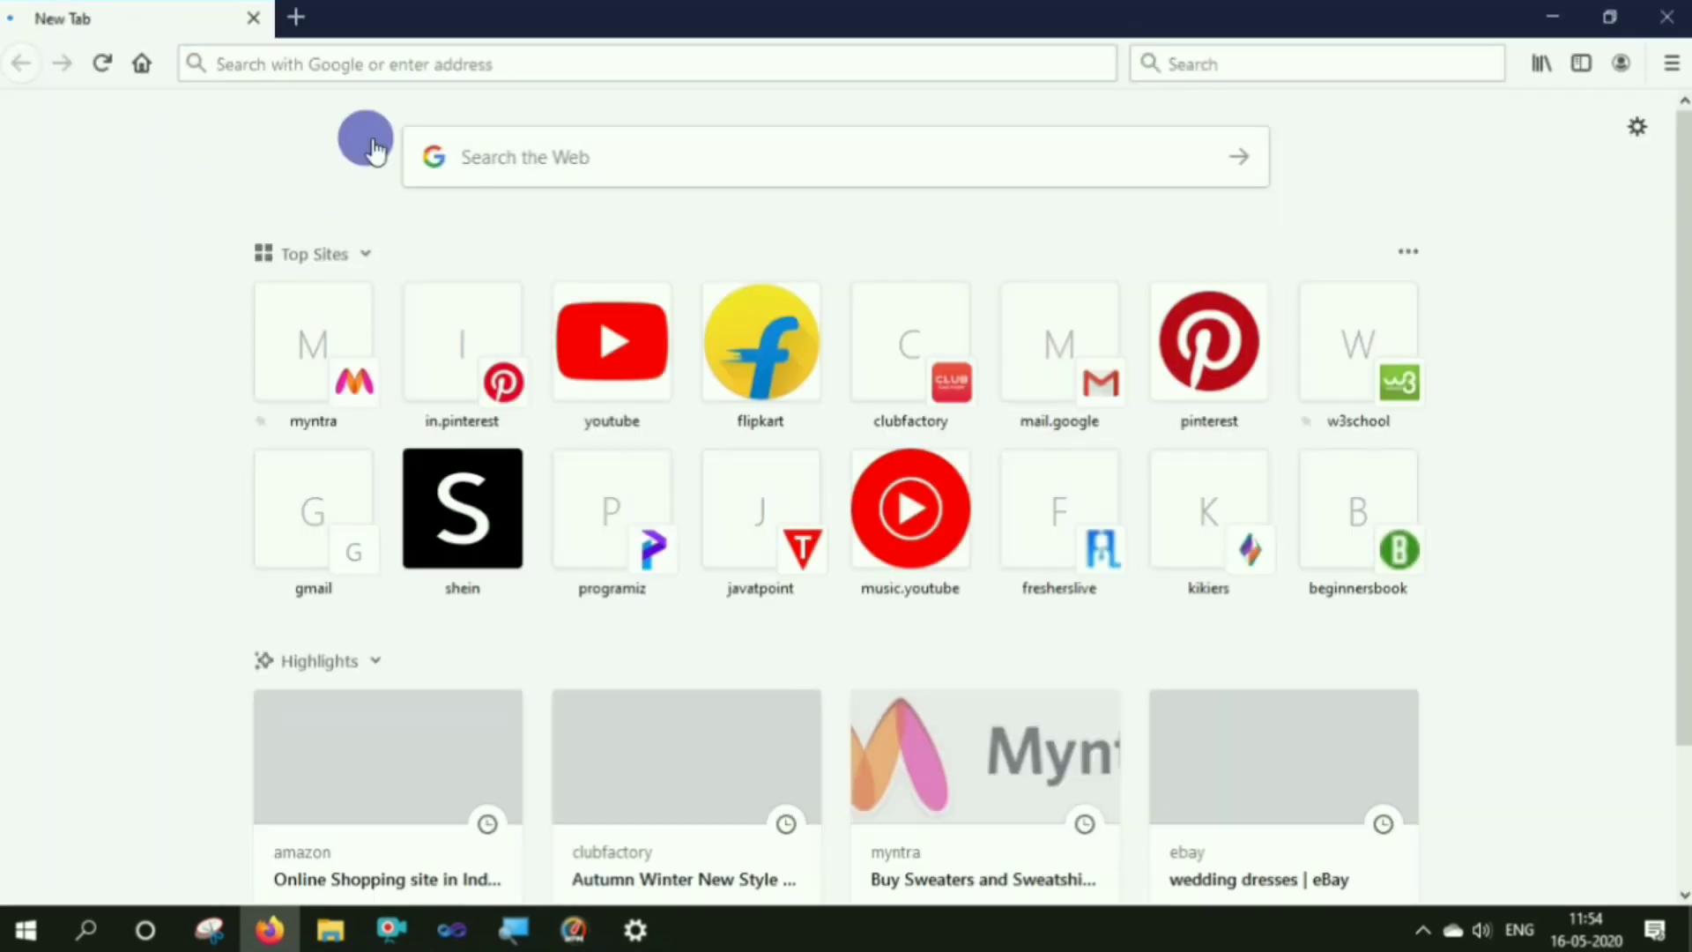
pyautogui.click(657, 166)
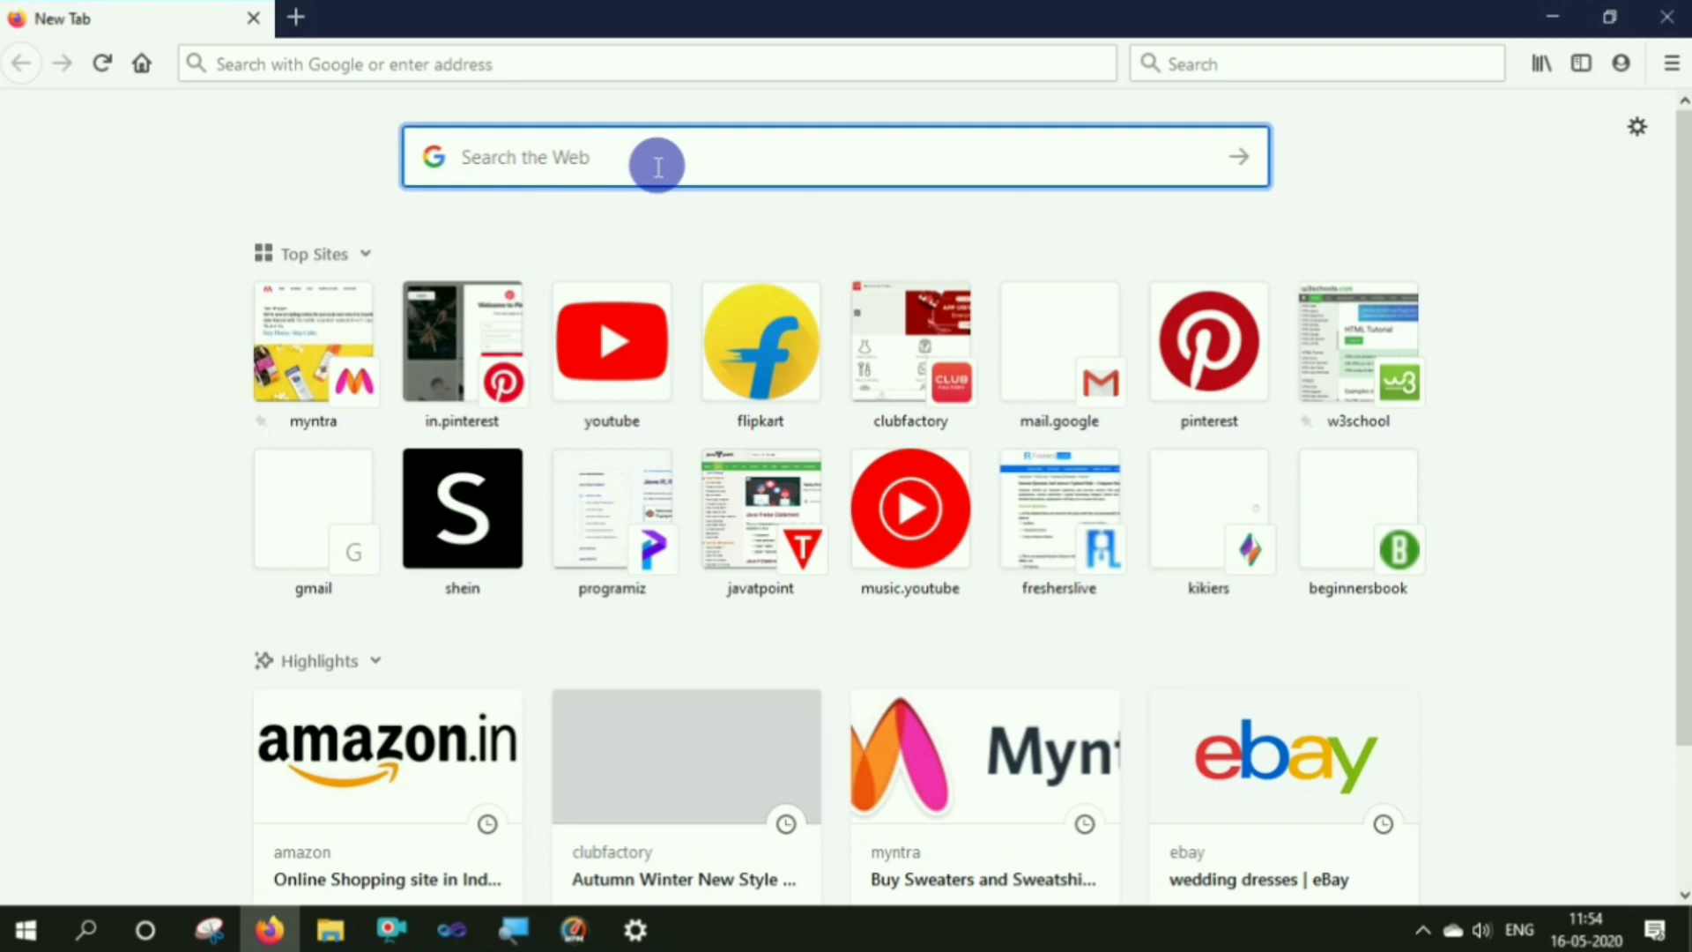
pyautogui.write('conve')
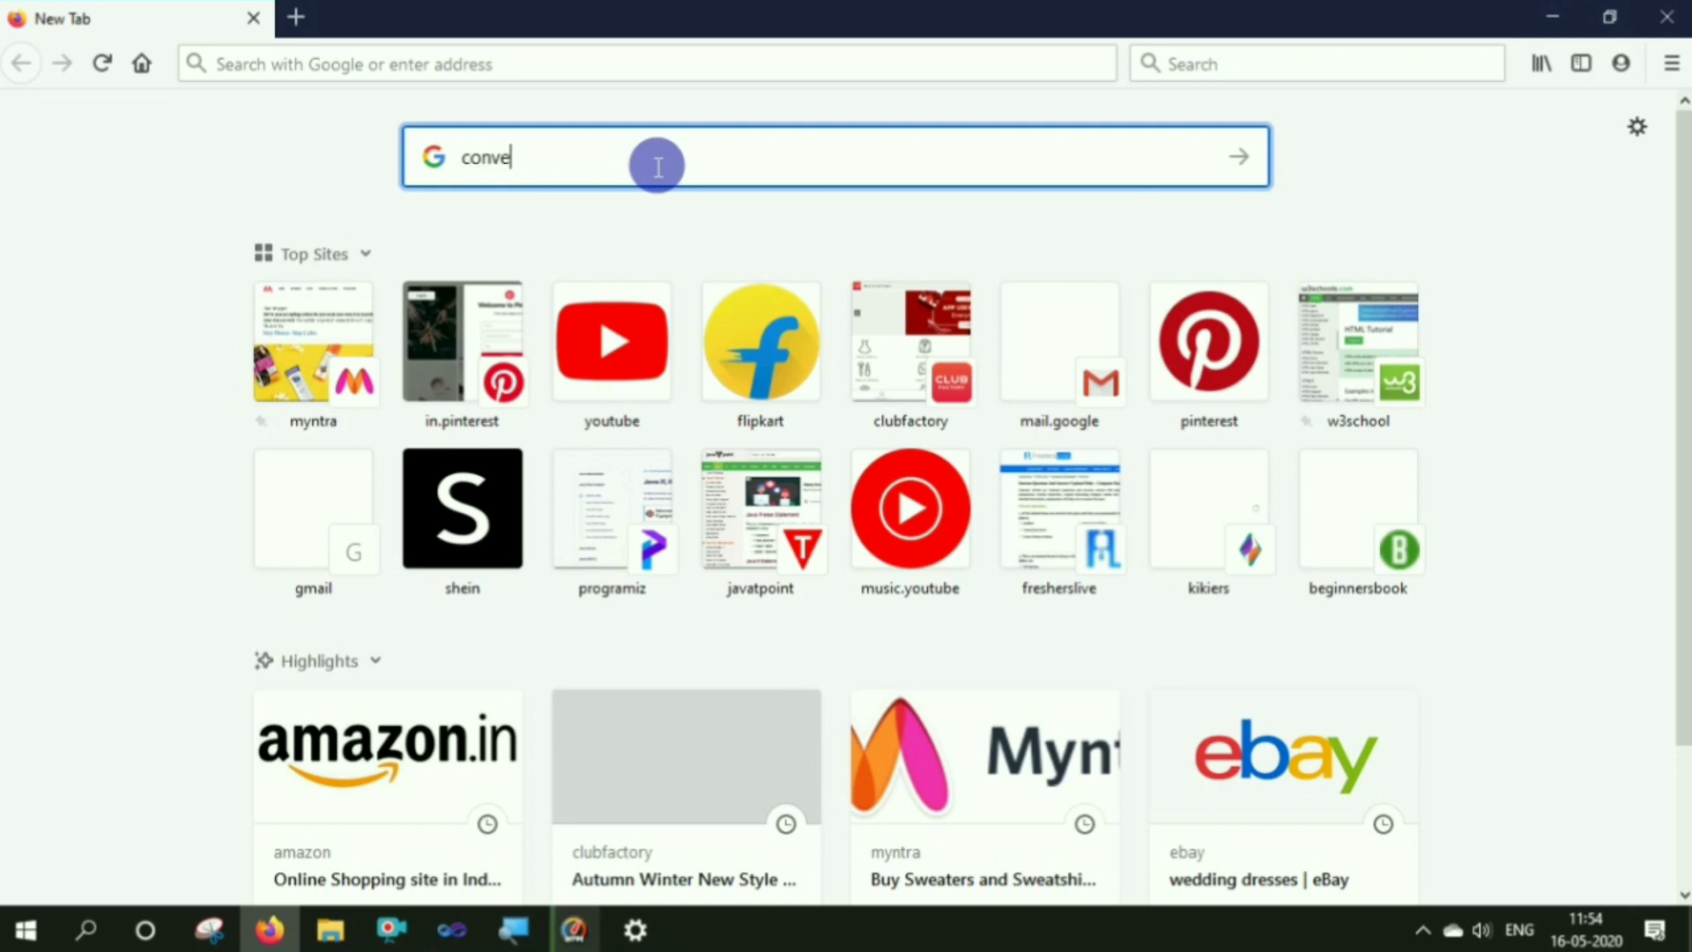
pyautogui.write('rt ')
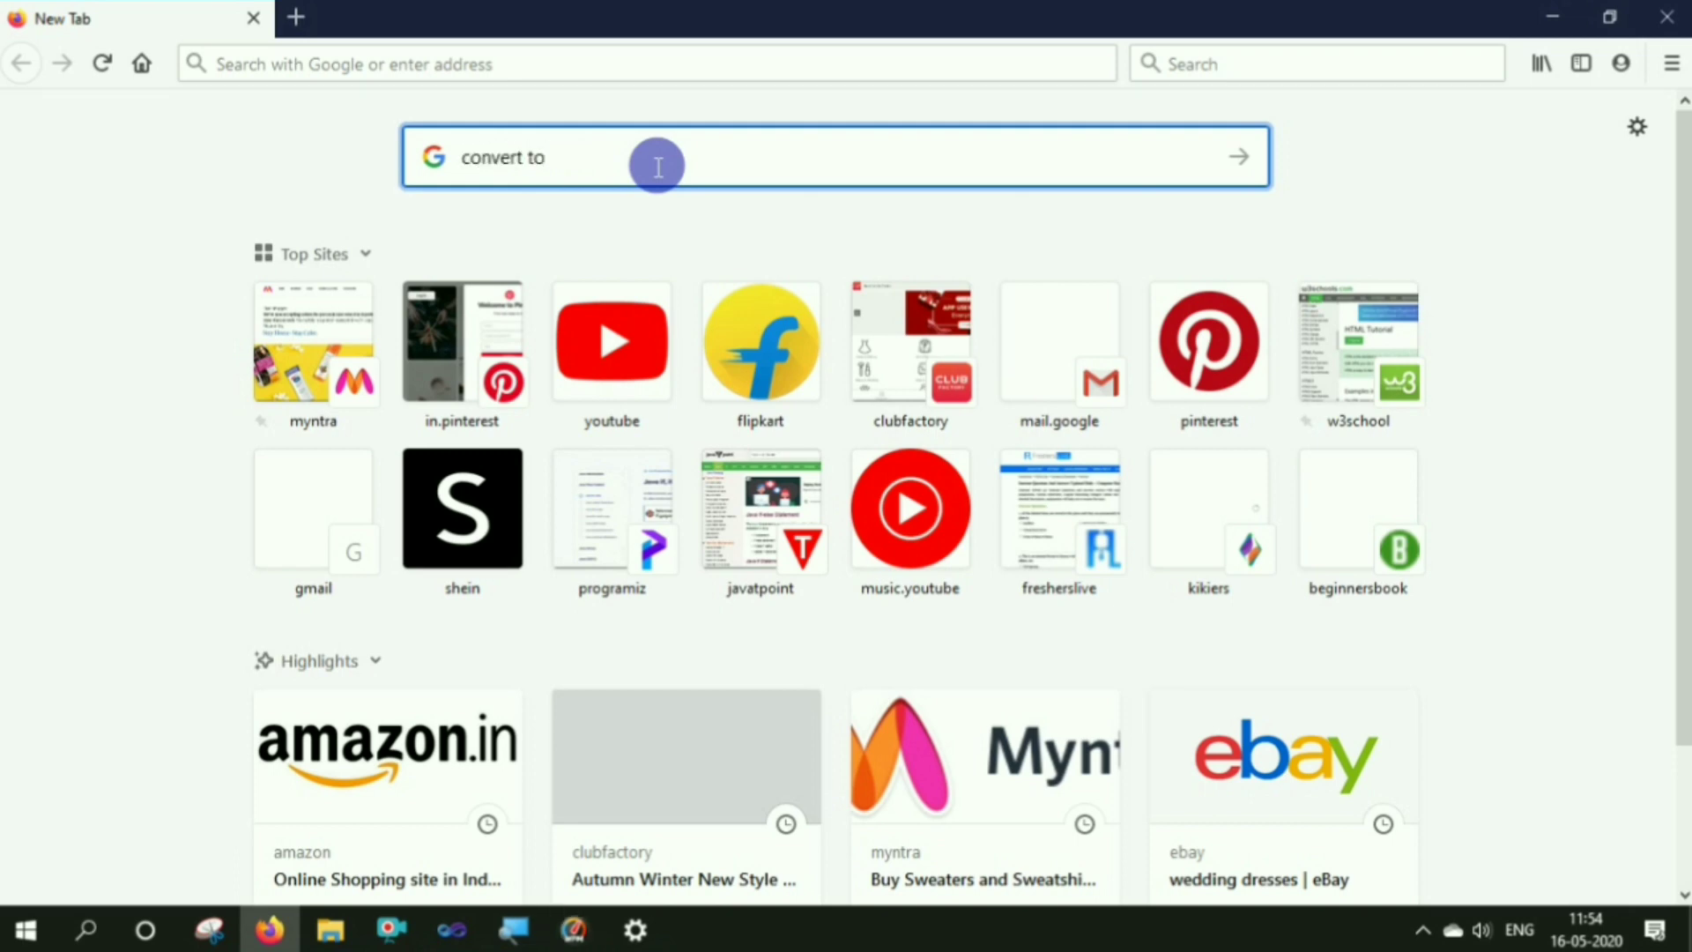
pyautogui.write('to ic')
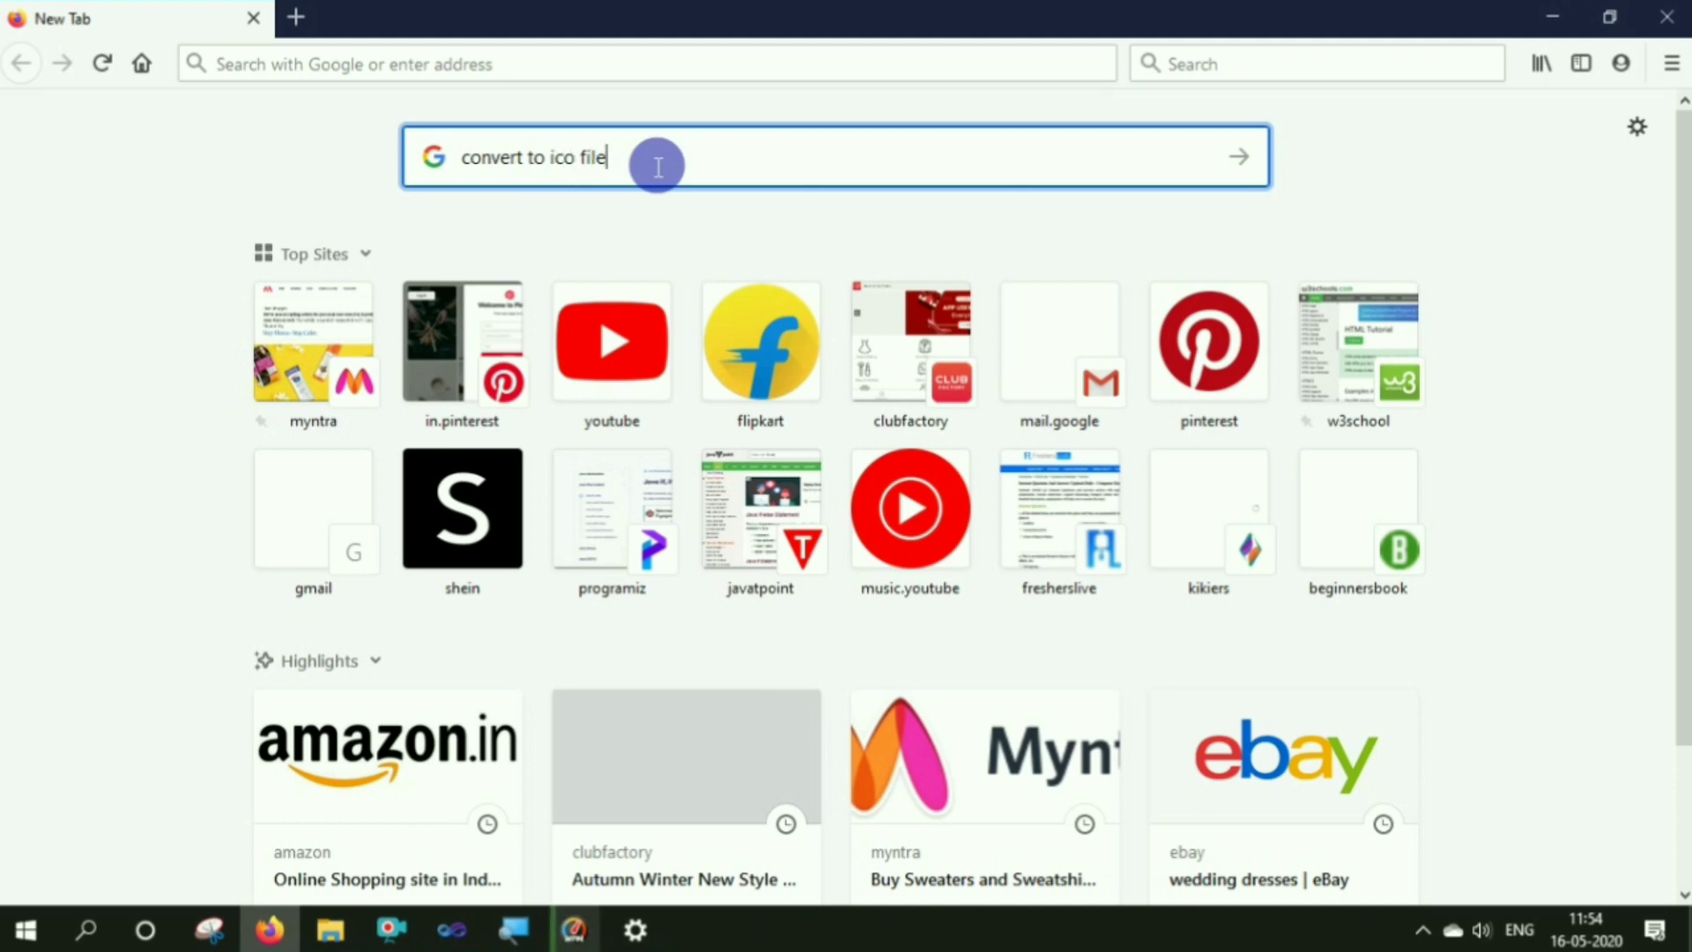
pyautogui.write('o file')
pyautogui.press('Return')
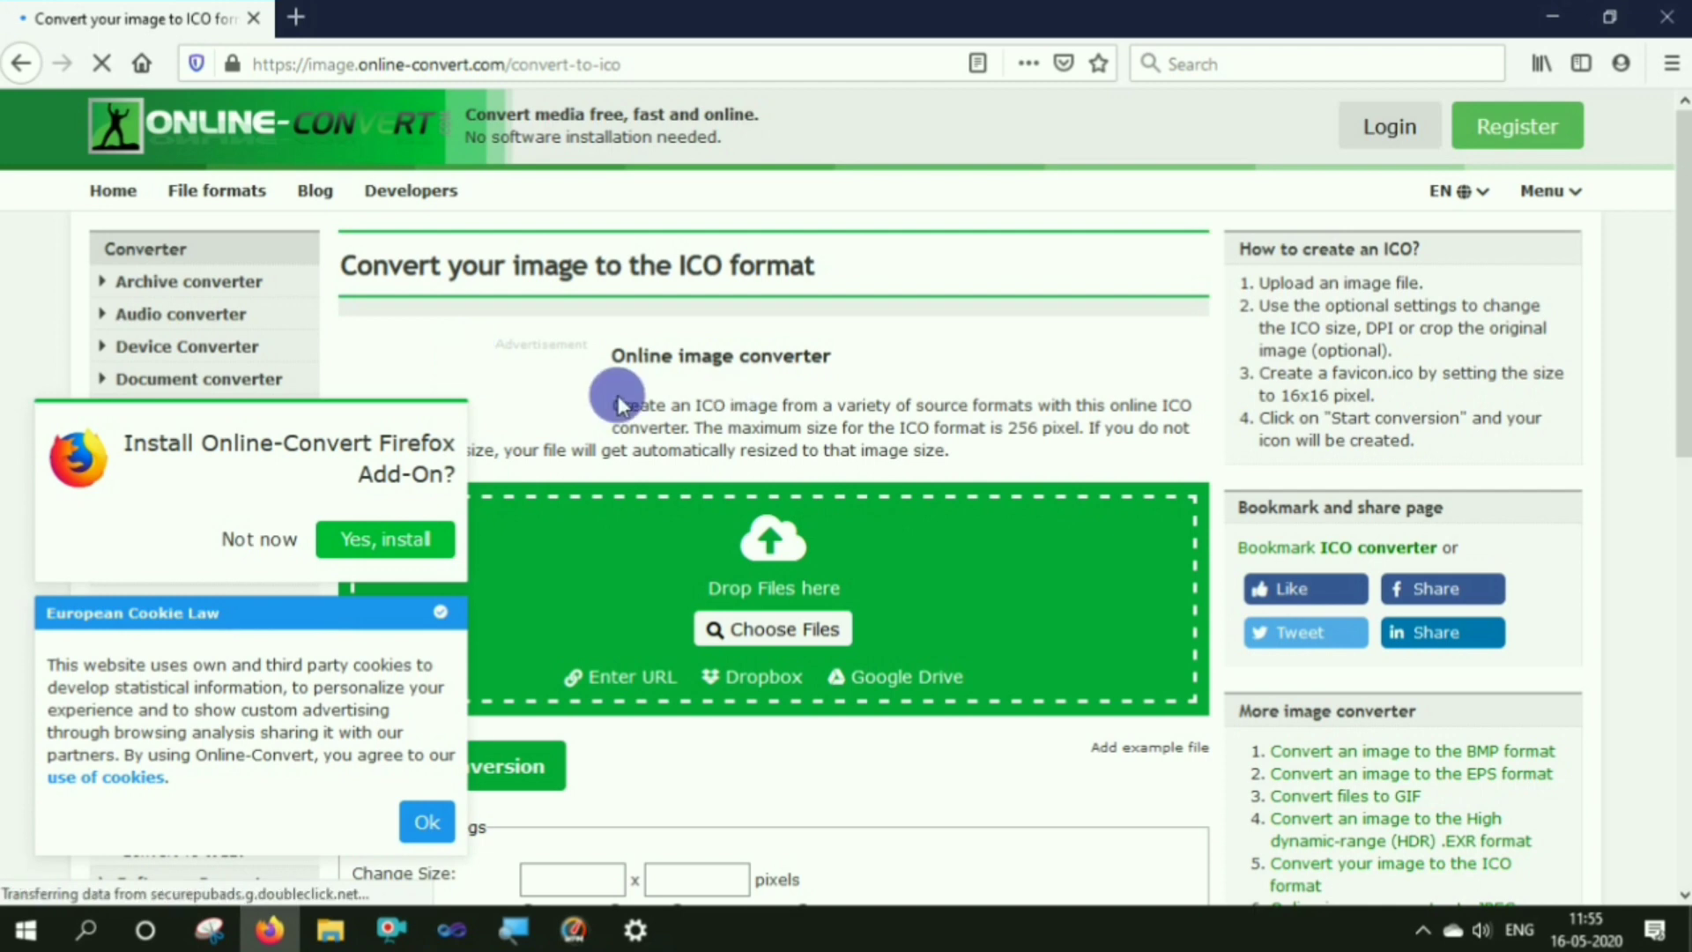
# - Look over the Online-Convert ICO converter's upload area and optional settings, and accept the cookie notice
pyautogui.click(1683, 895)
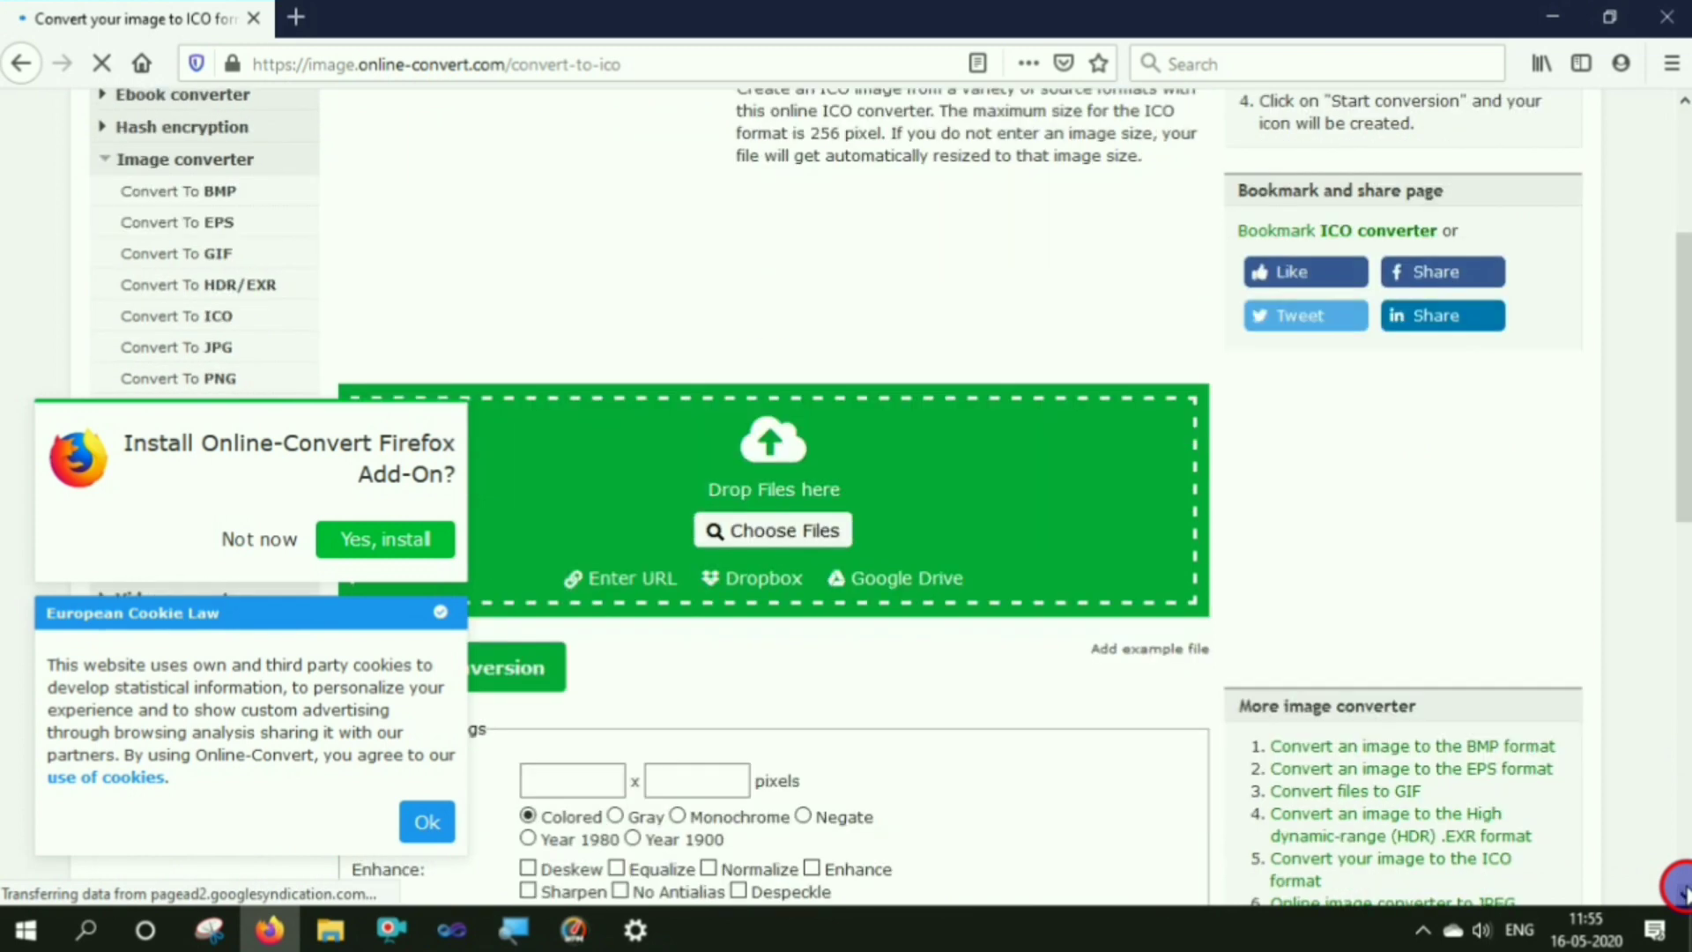
pyautogui.click(1681, 892)
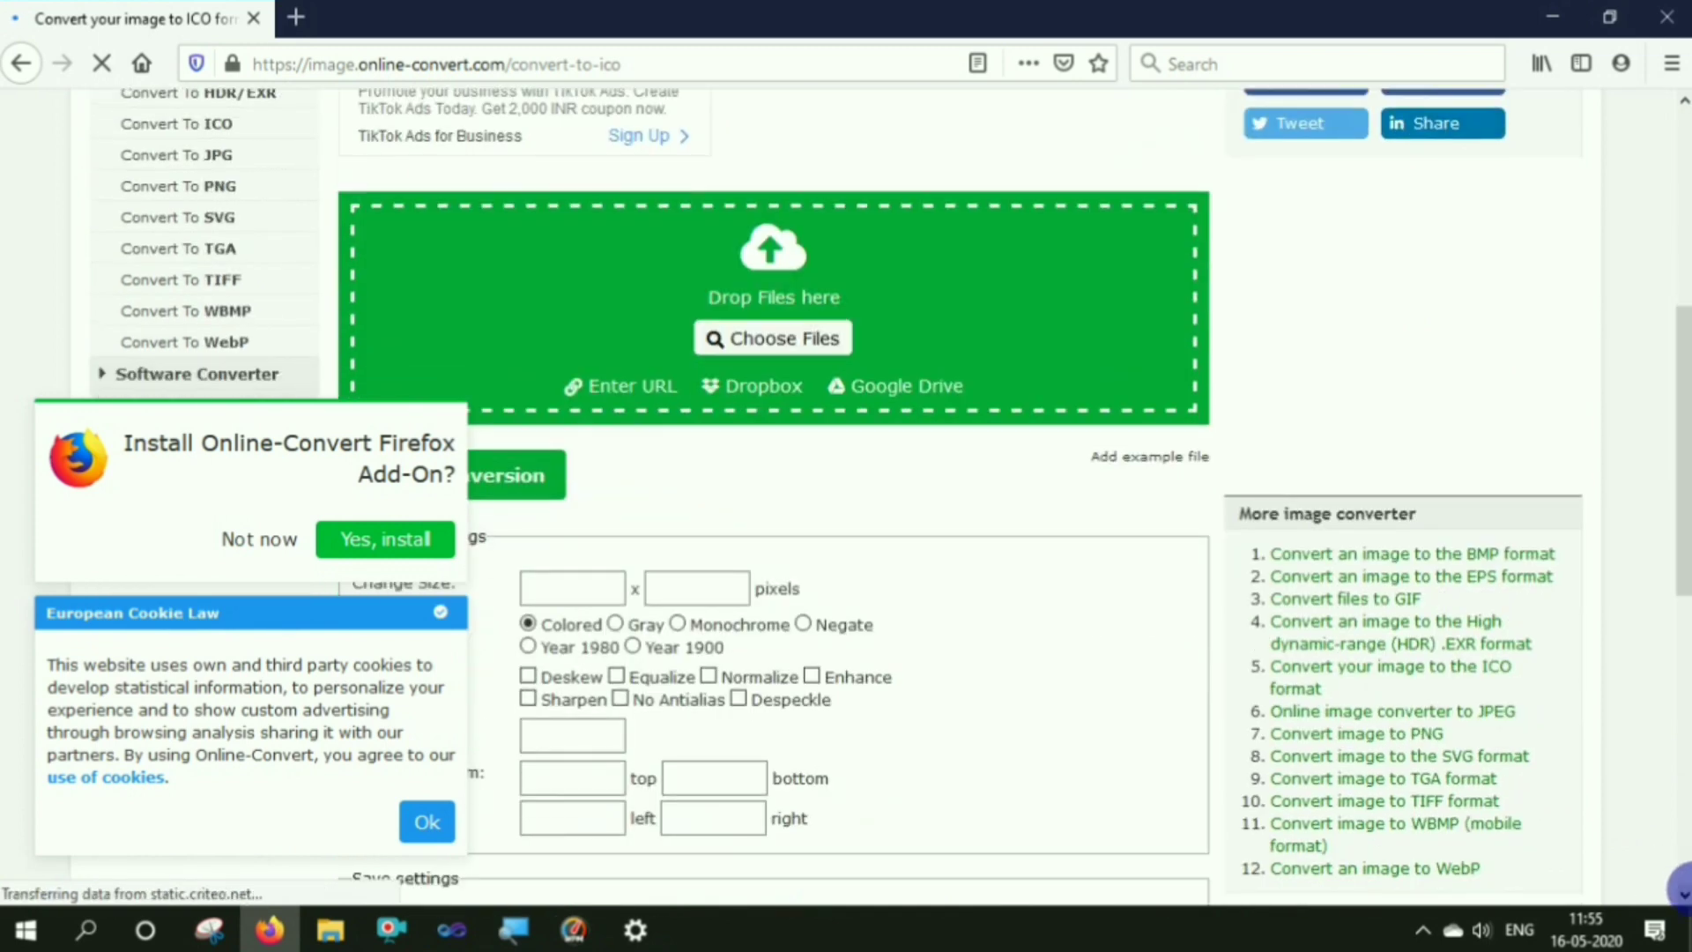
pyautogui.click(1681, 892)
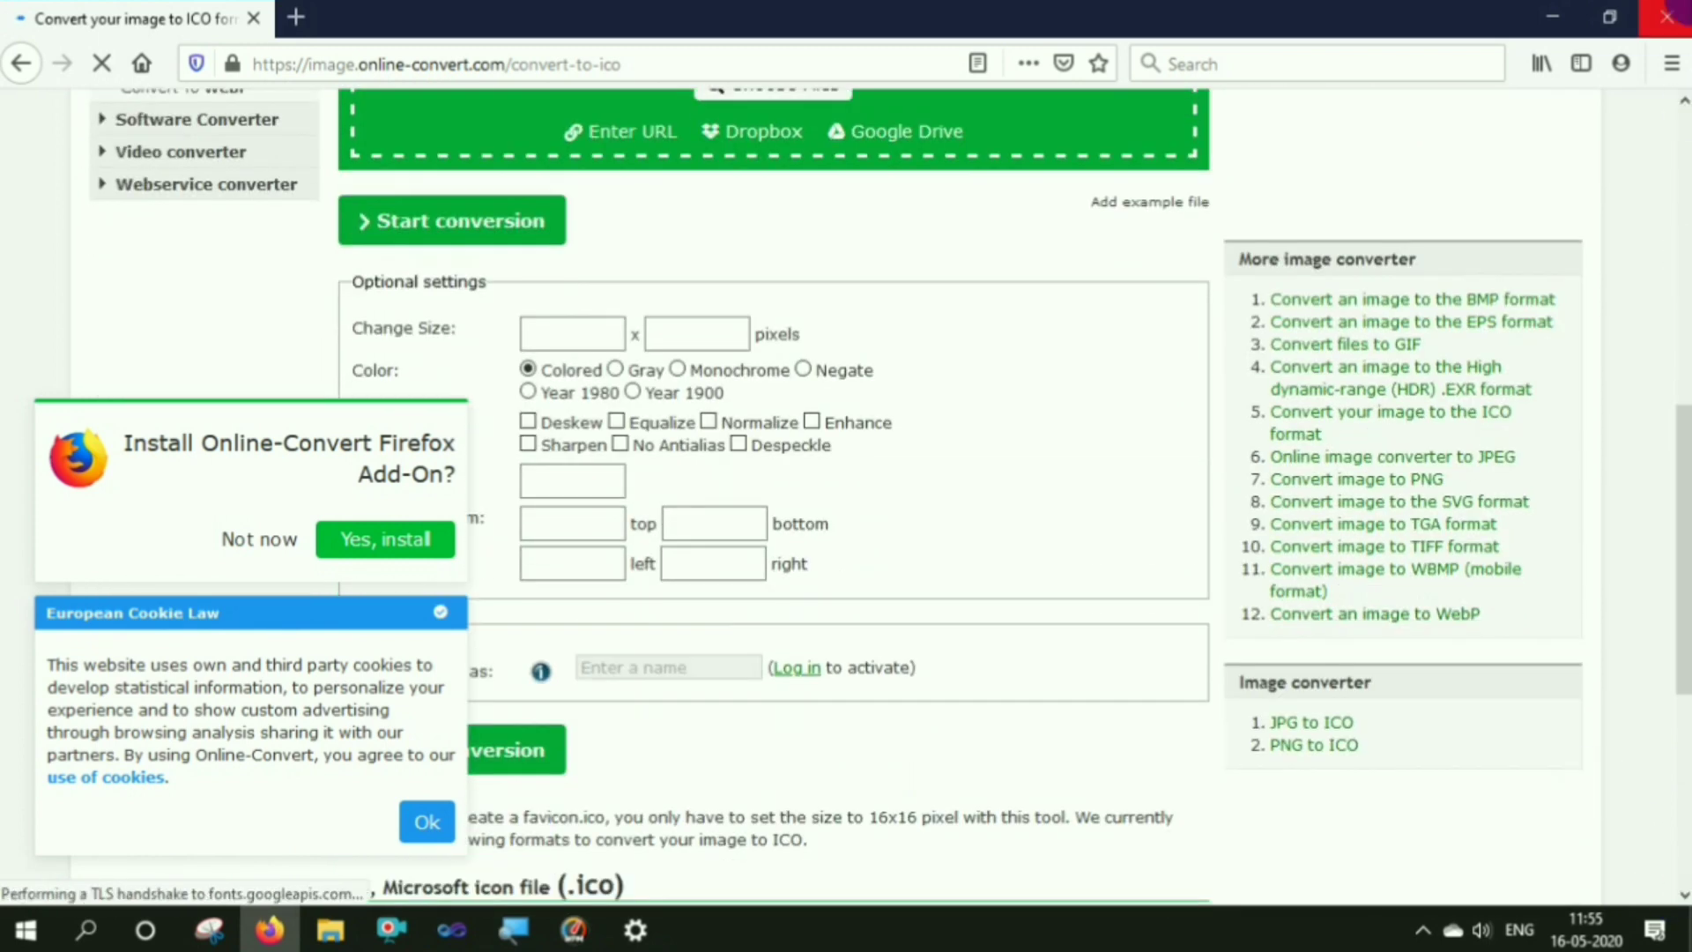
pyautogui.click(1683, 102)
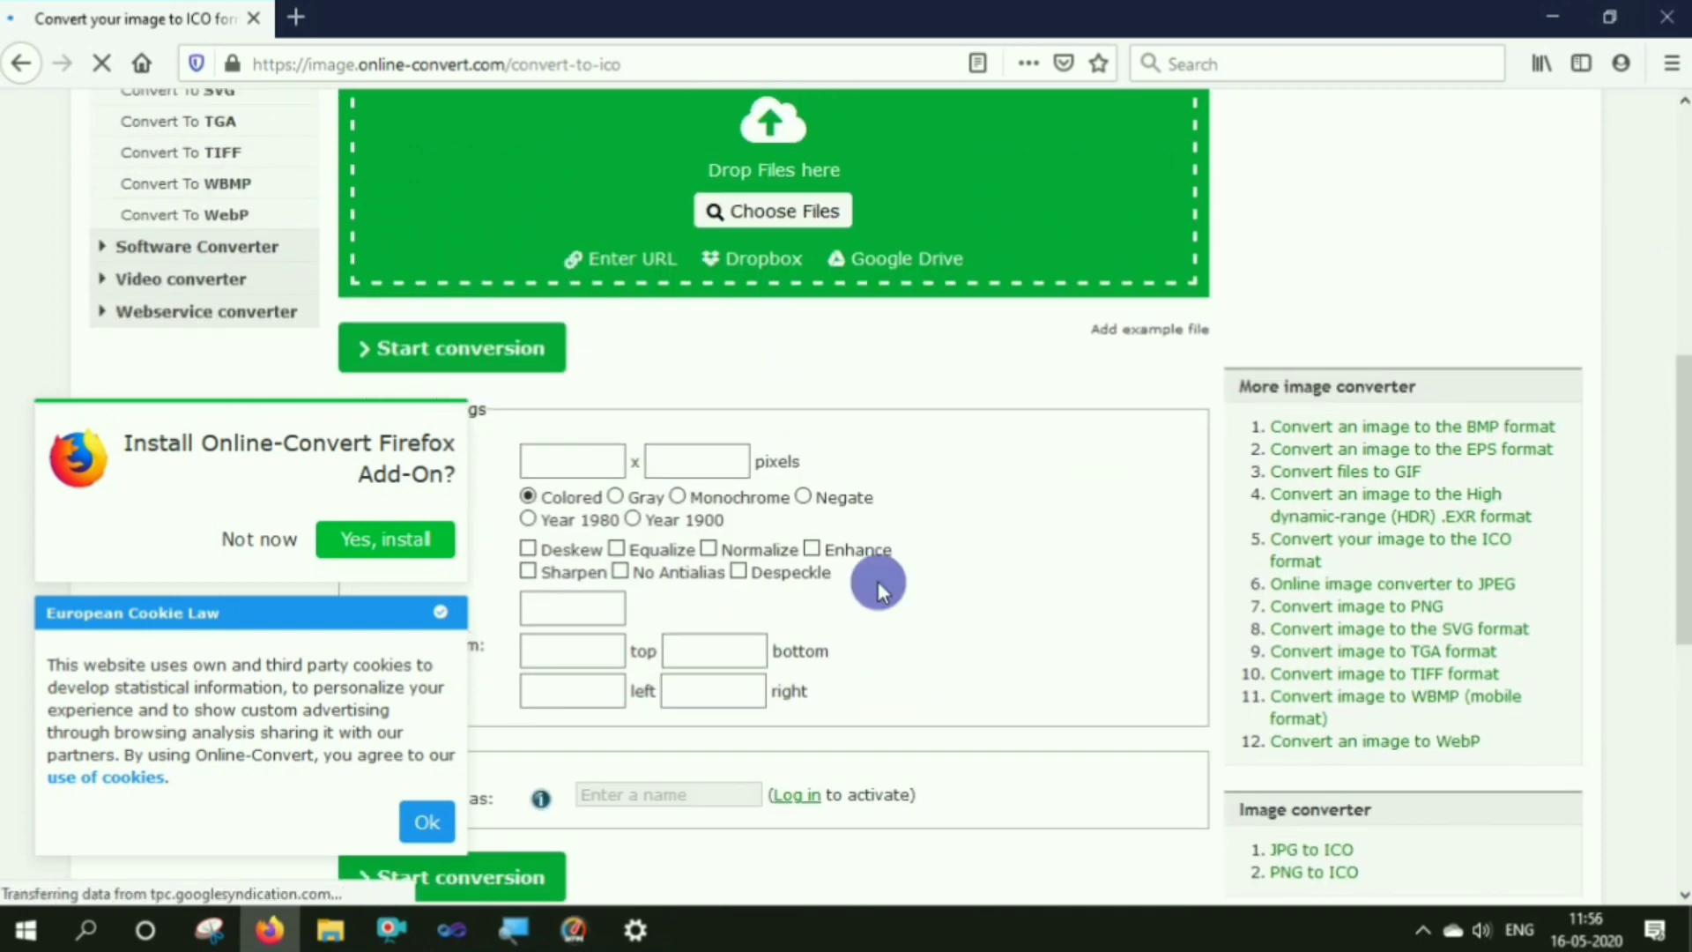
pyautogui.click(429, 828)
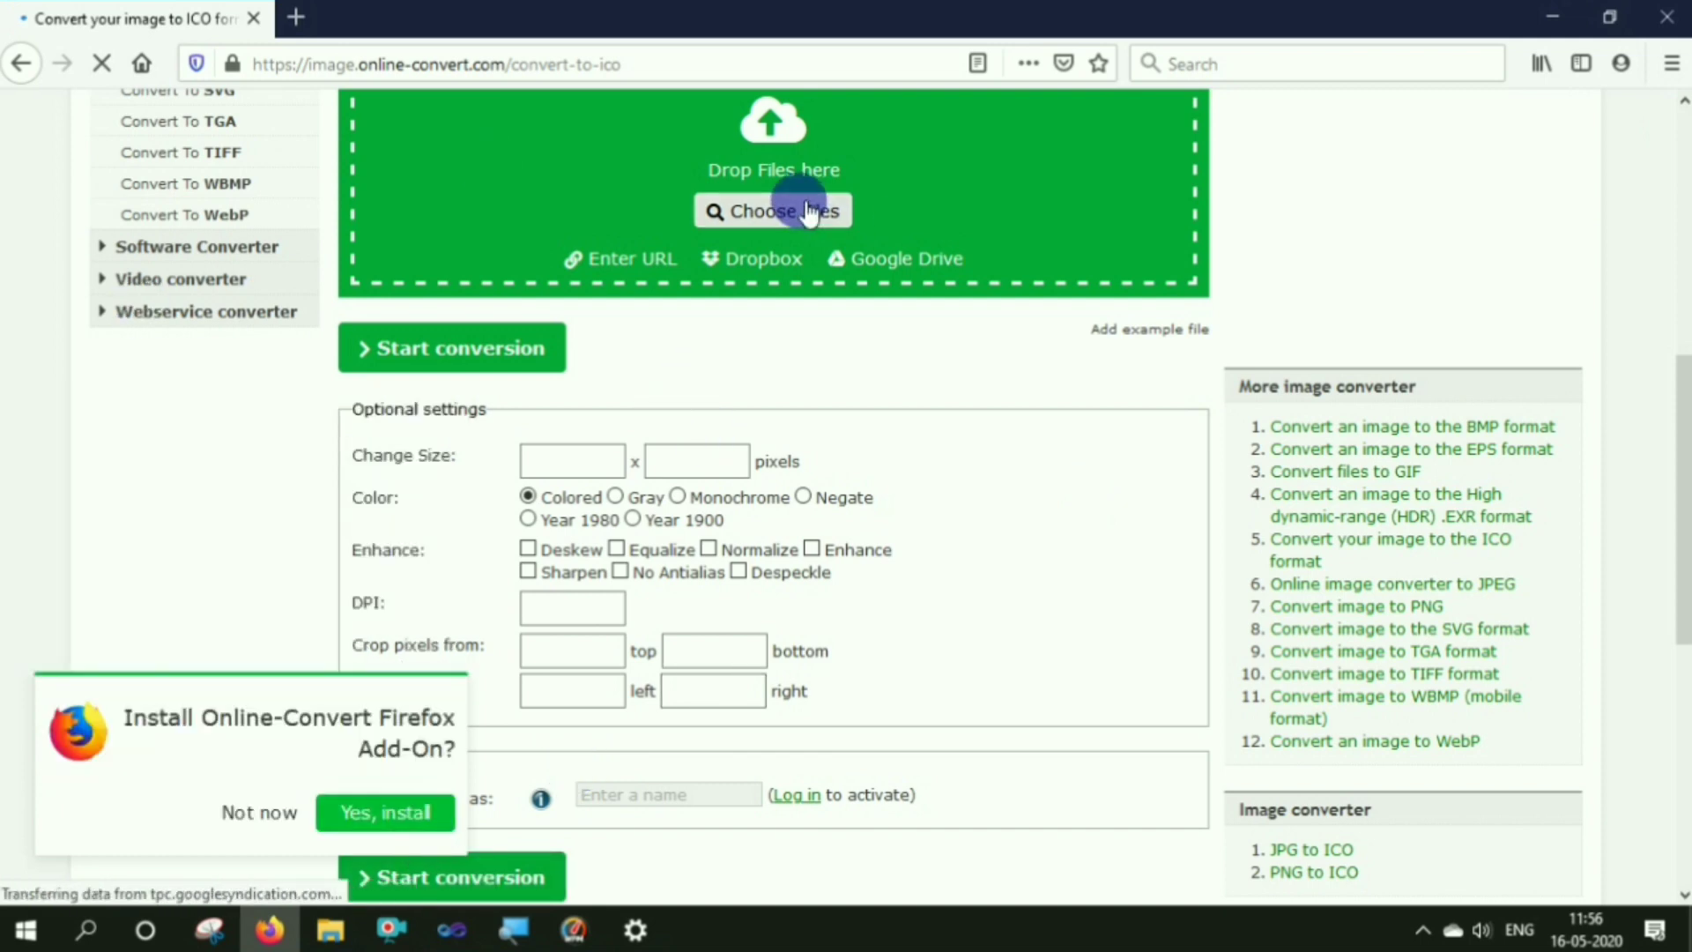
pyautogui.click(1683, 101)
pyautogui.scroll(2, 1683, 102)
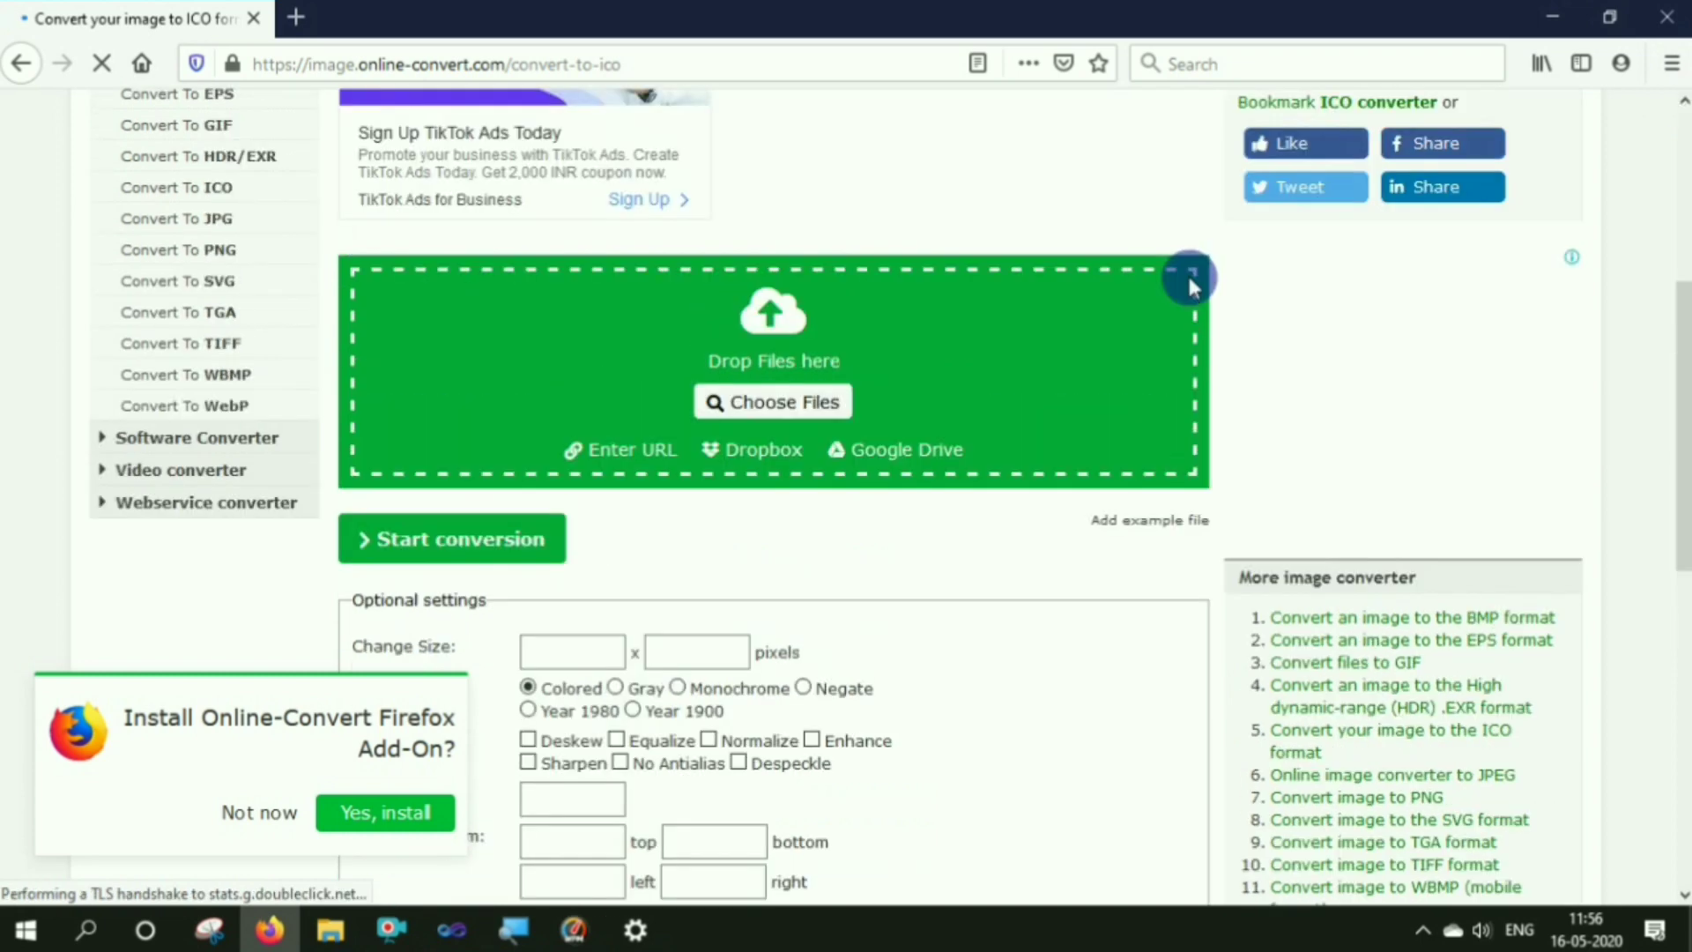
# - Upload the Icon JPG file from the Icon folder on Local Disk (E:) to the ICO converter
pyautogui.click(600, 289)
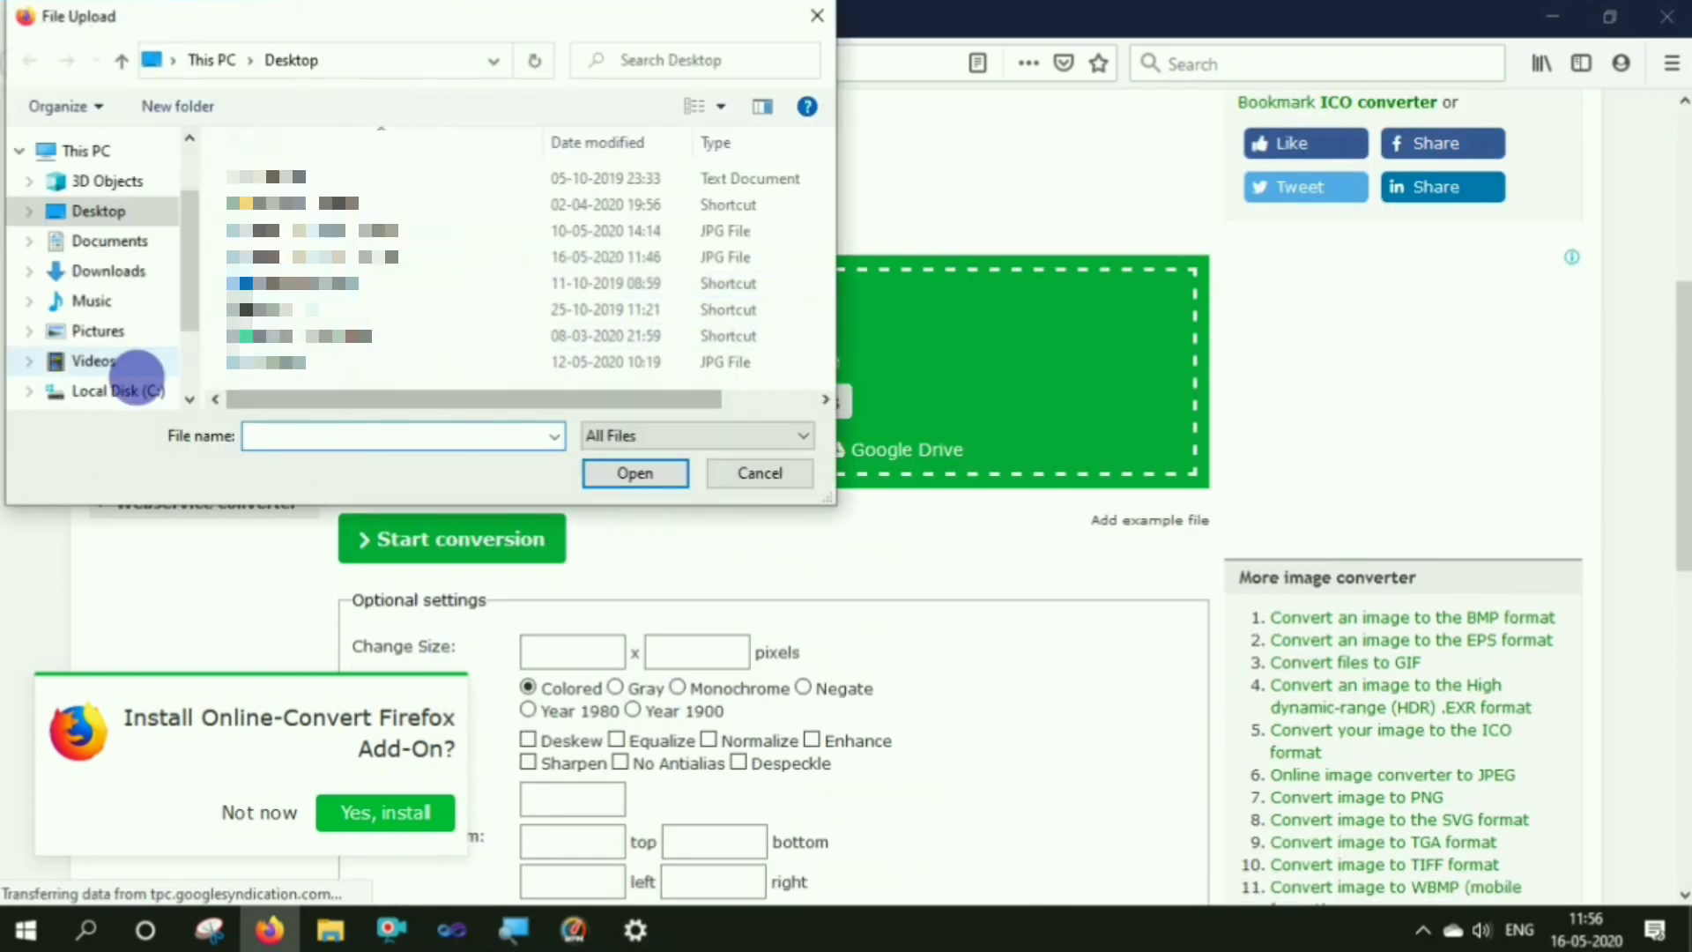
pyautogui.click(189, 399)
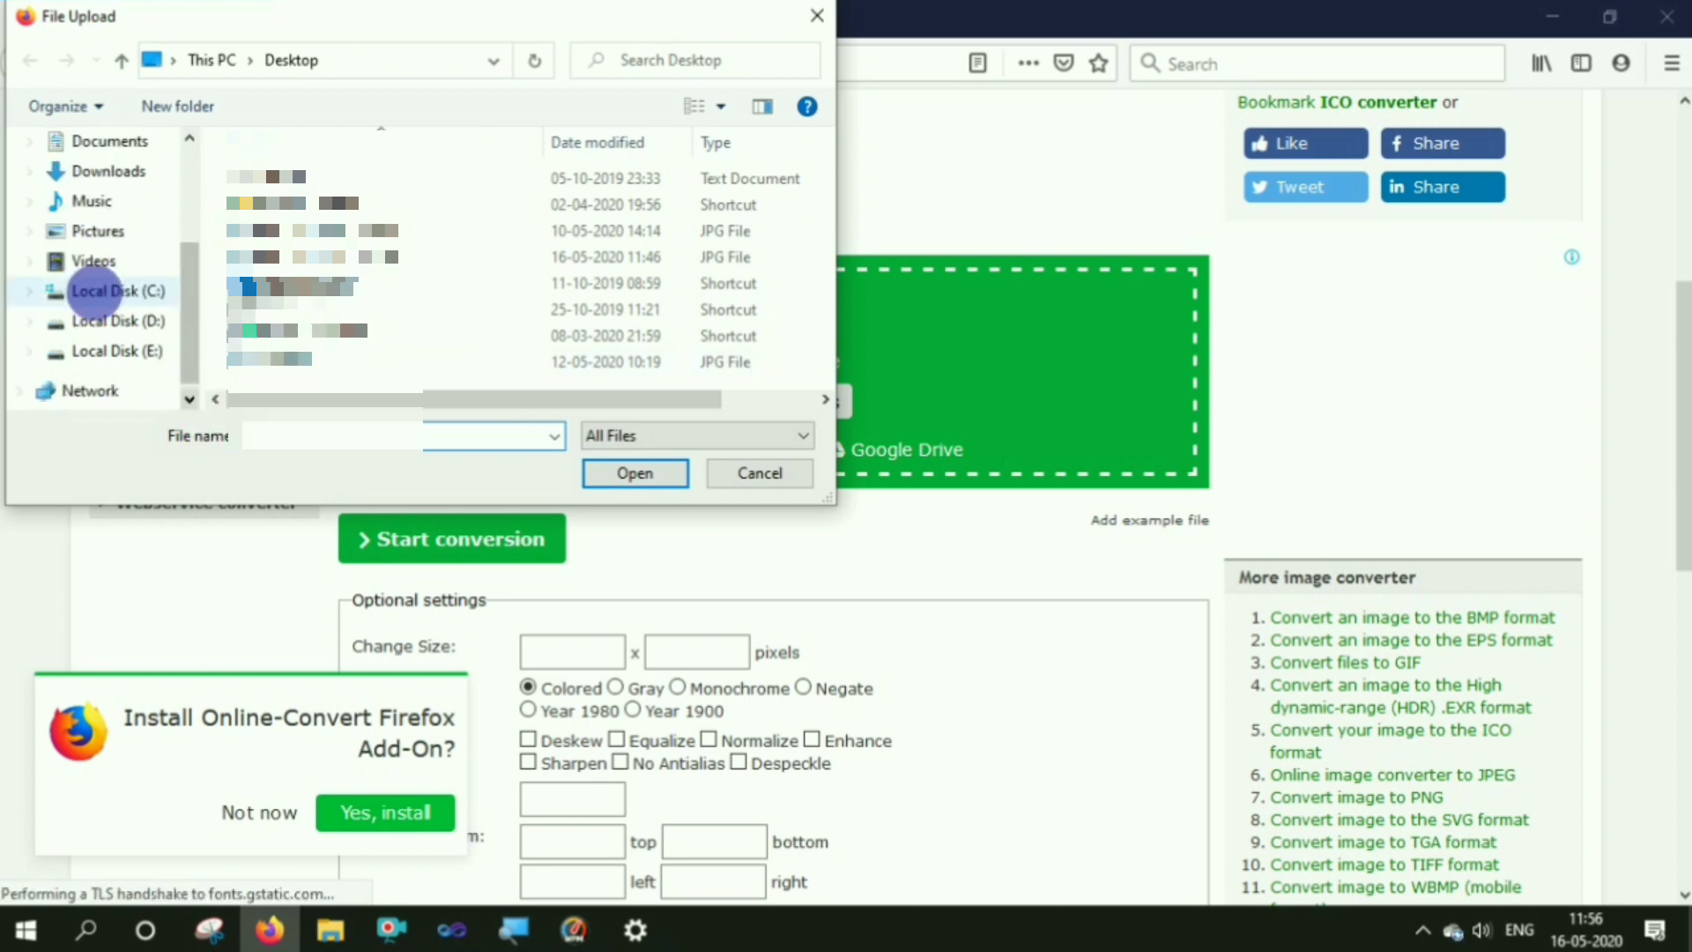
pyautogui.click(97, 349)
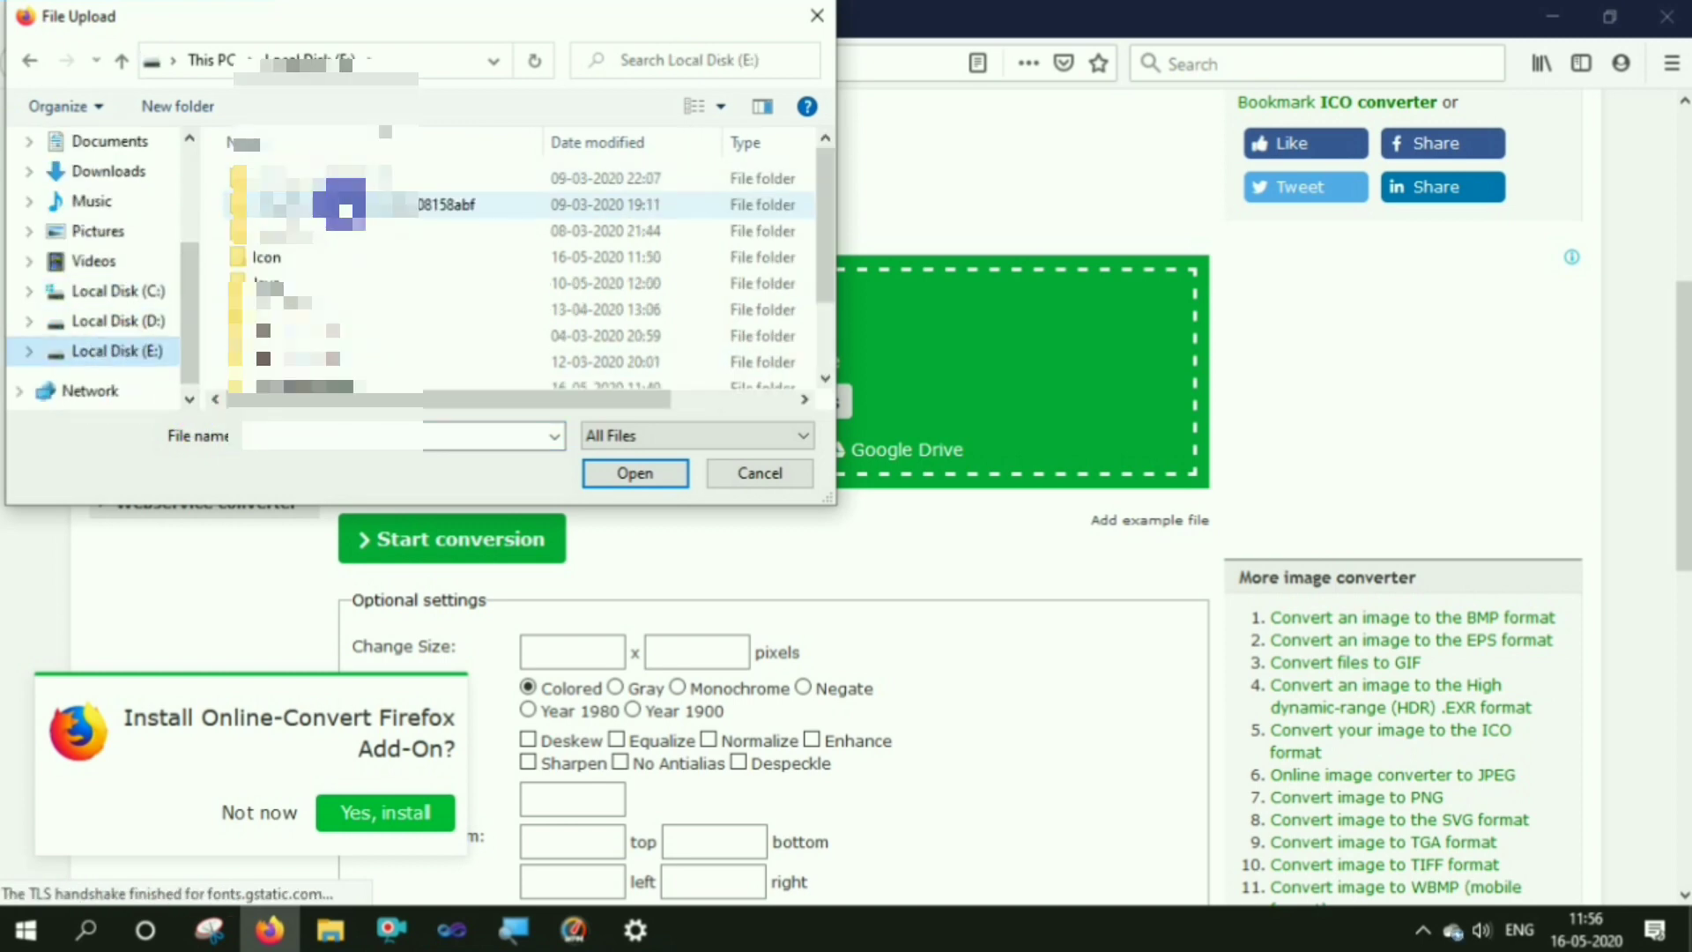
pyautogui.doubleClick(298, 257)
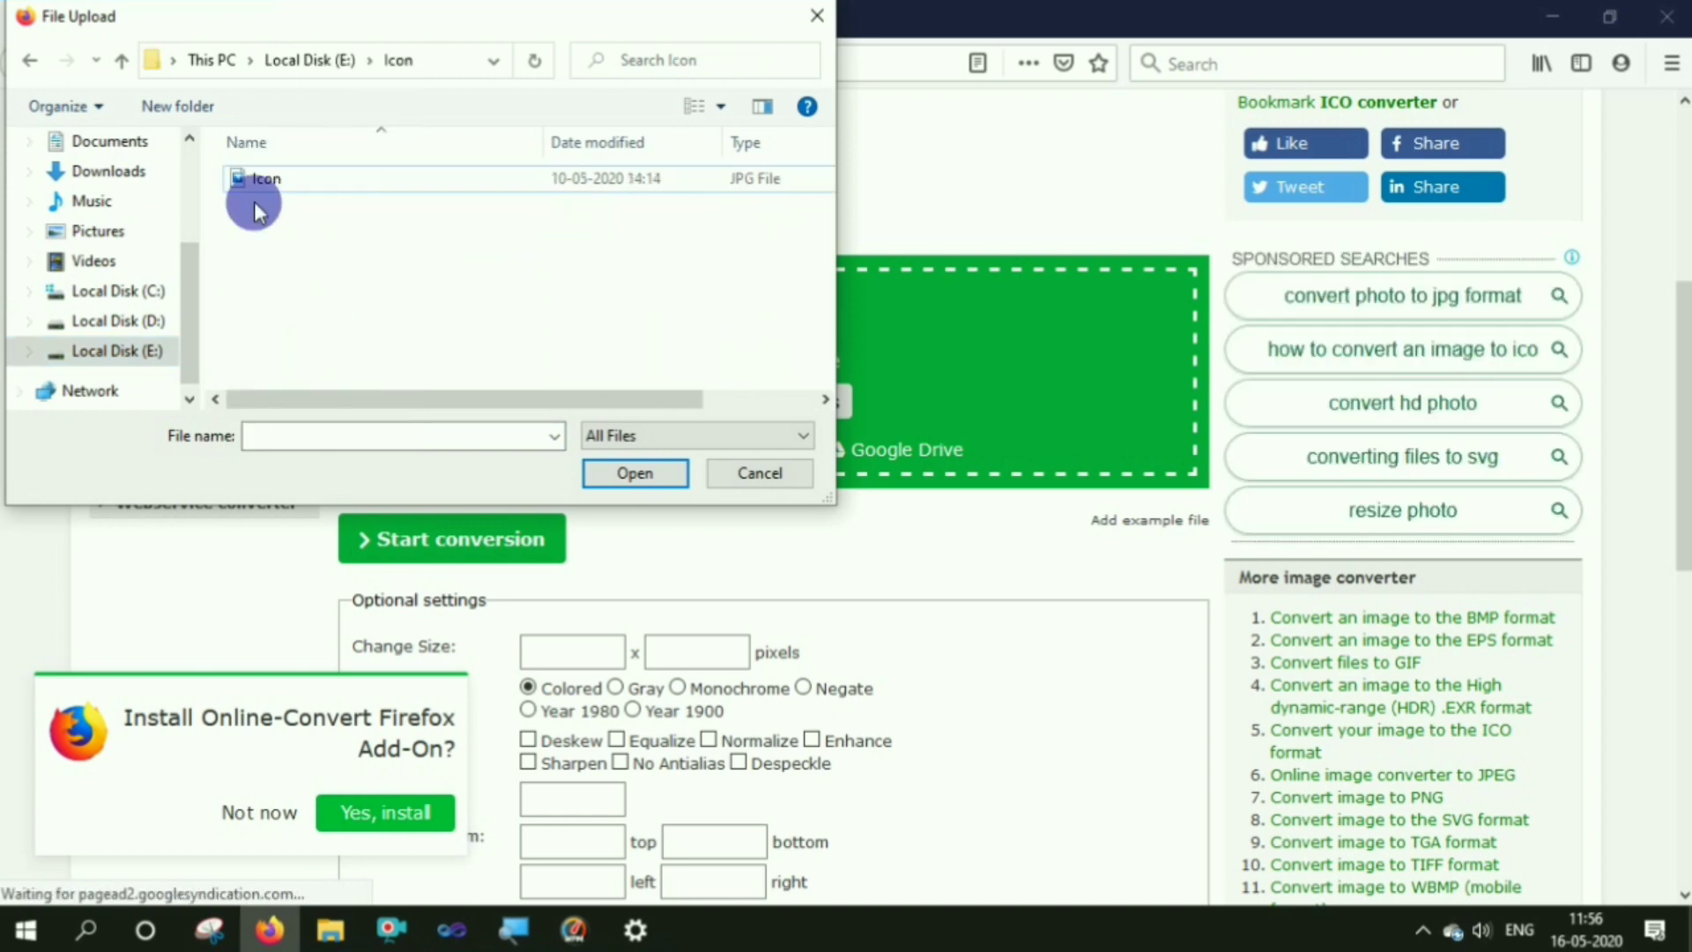
pyautogui.click(325, 181)
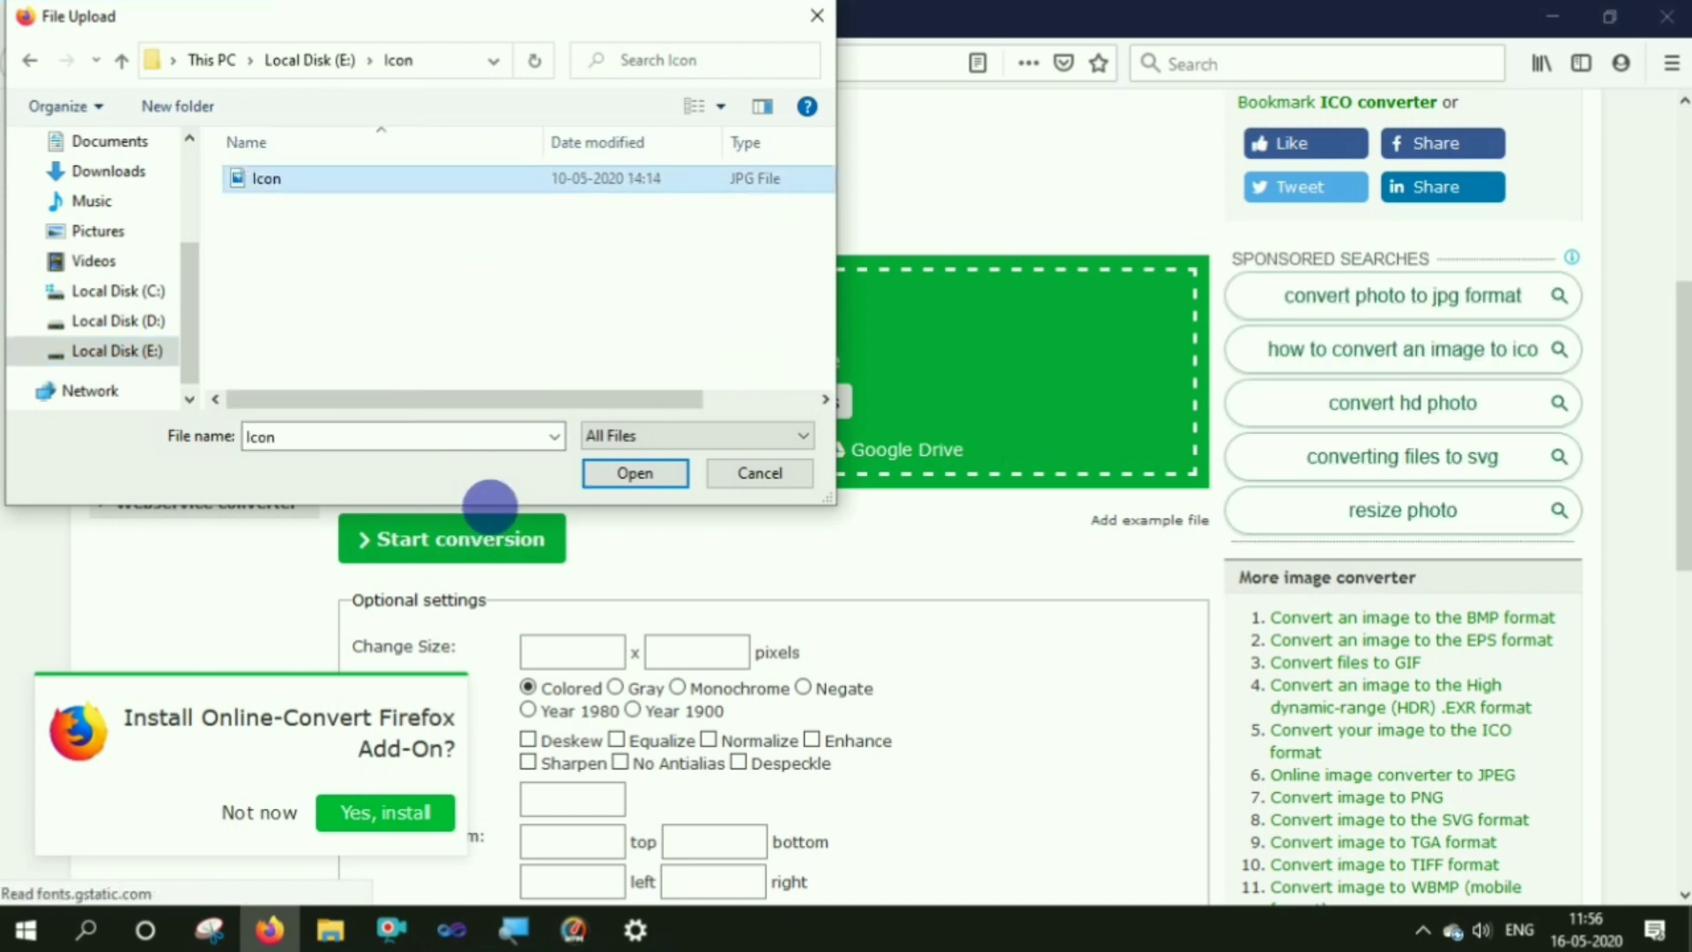
pyautogui.click(634, 472)
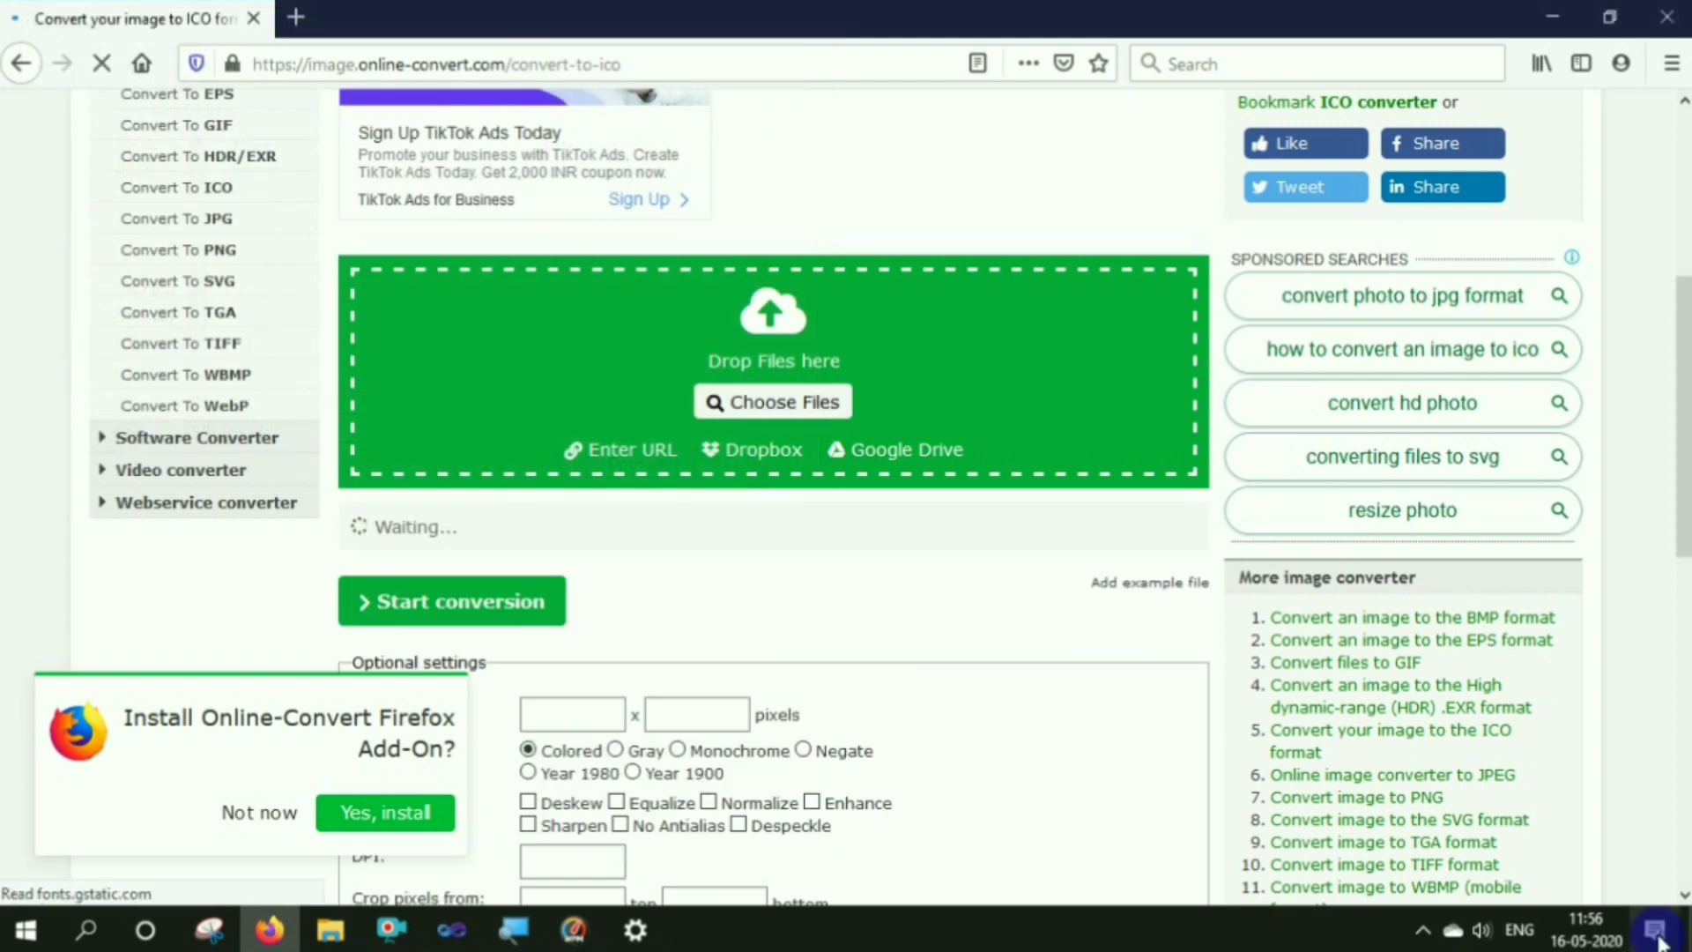
# - Decline the Online-Convert Firefox add-on and start converting the uploaded image with the default optional settings
pyautogui.scroll(-1, 891, 501)
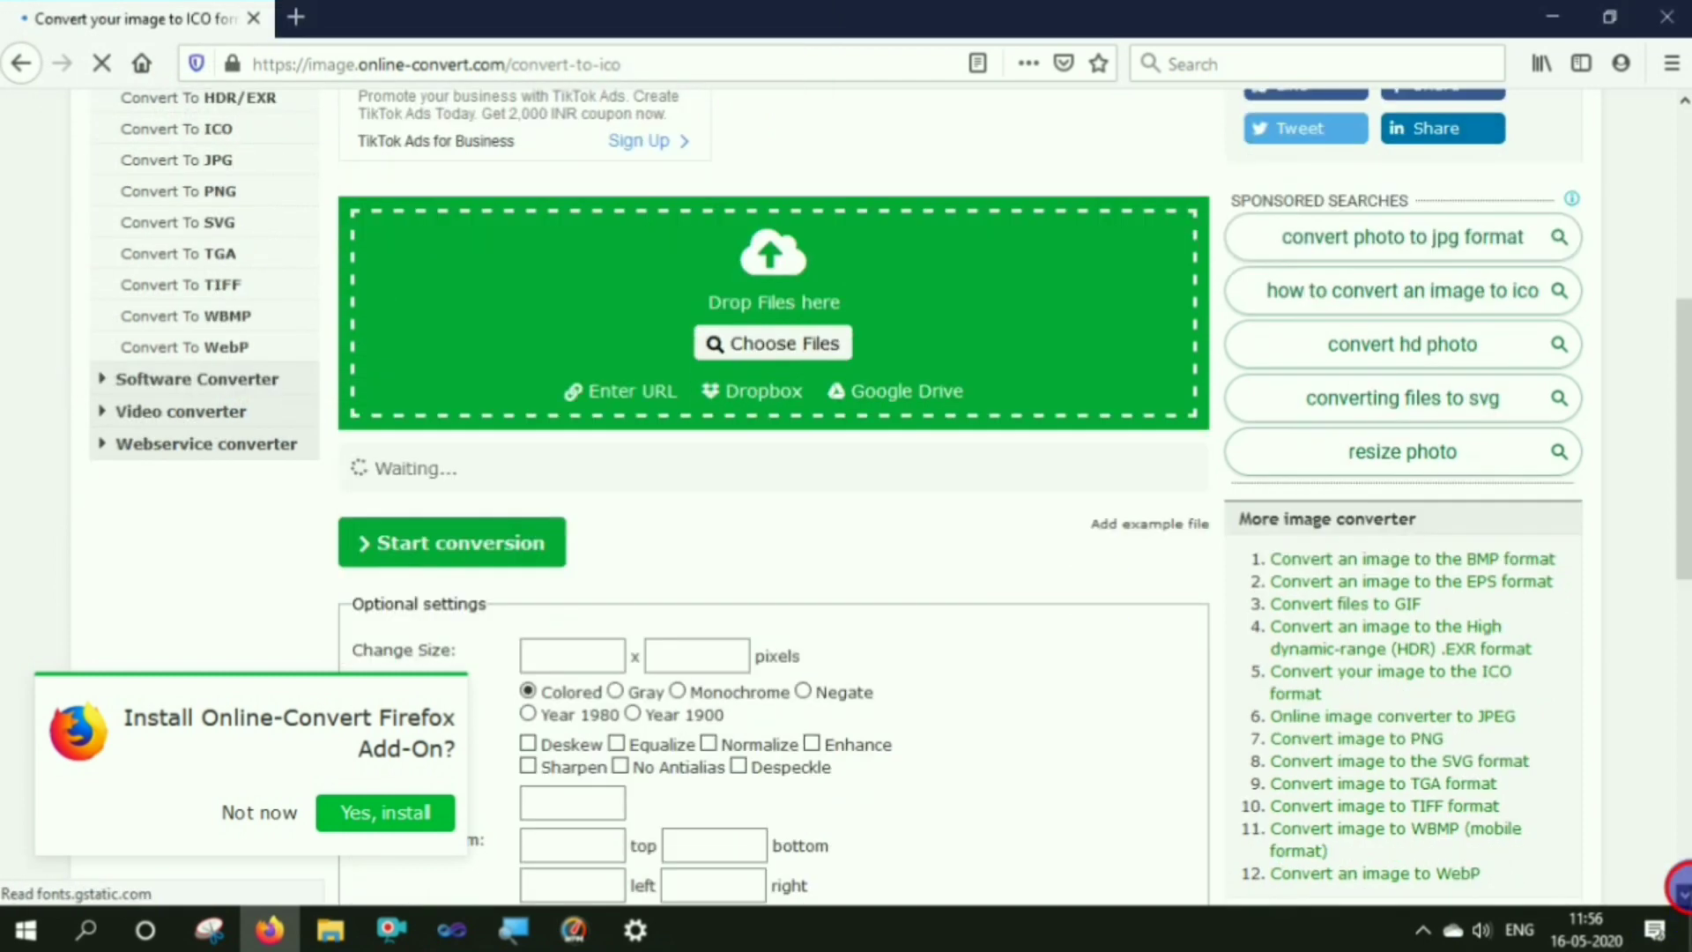
pyautogui.scroll(-2, 891, 501)
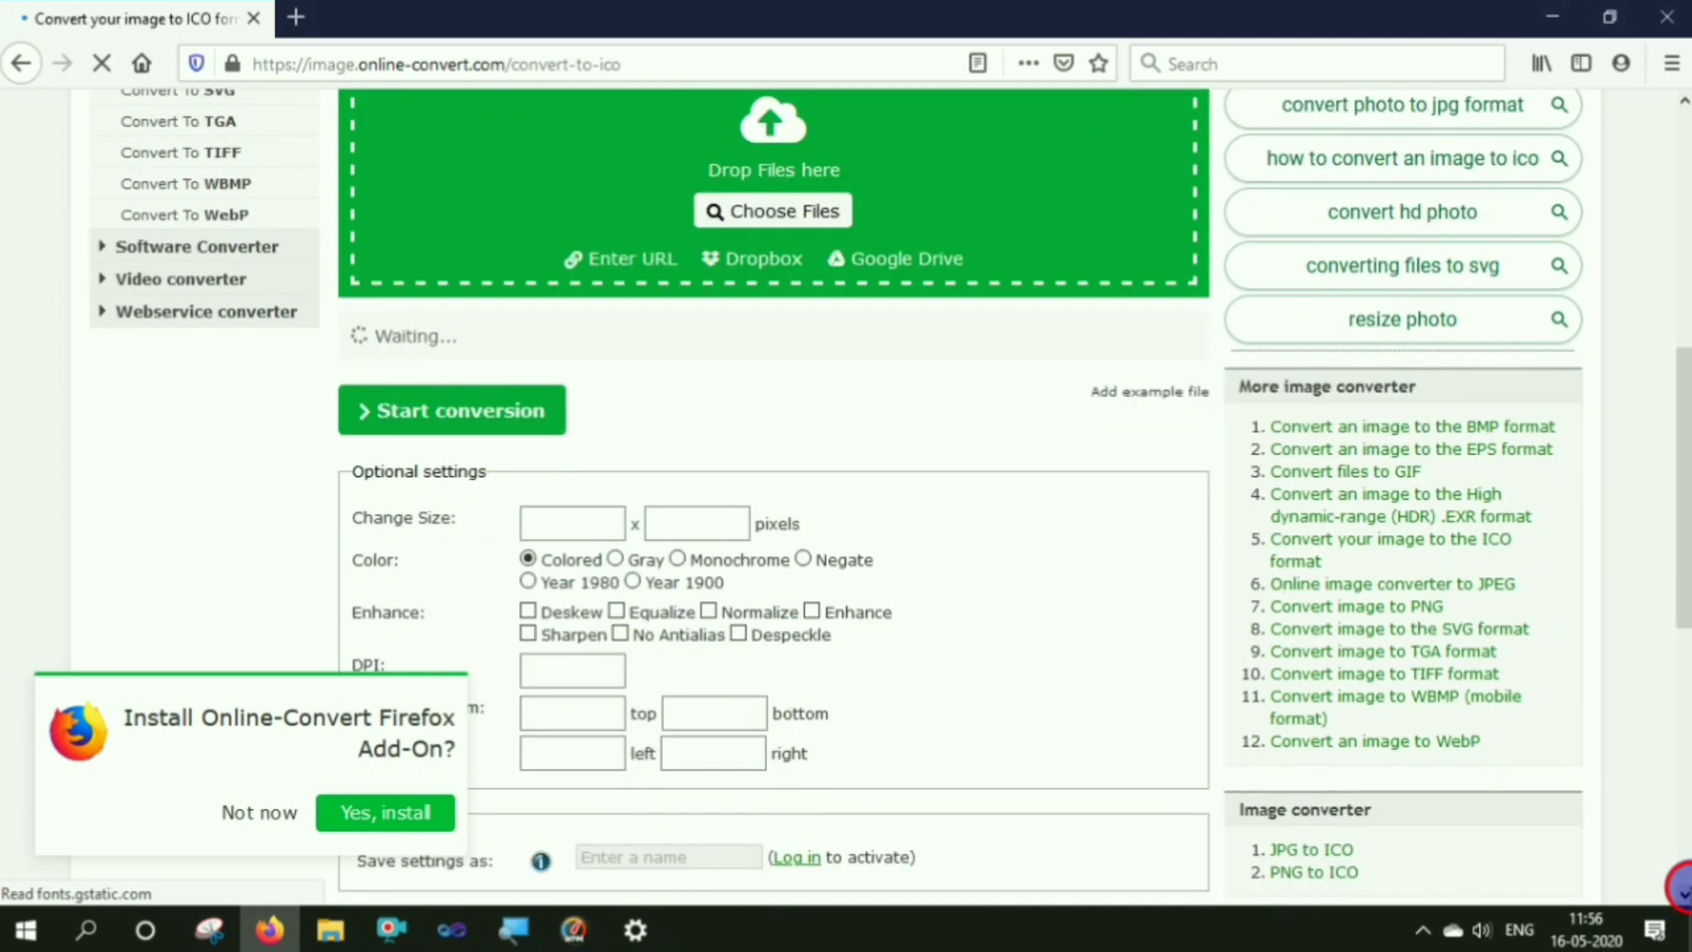
pyautogui.scroll(-1, 891, 501)
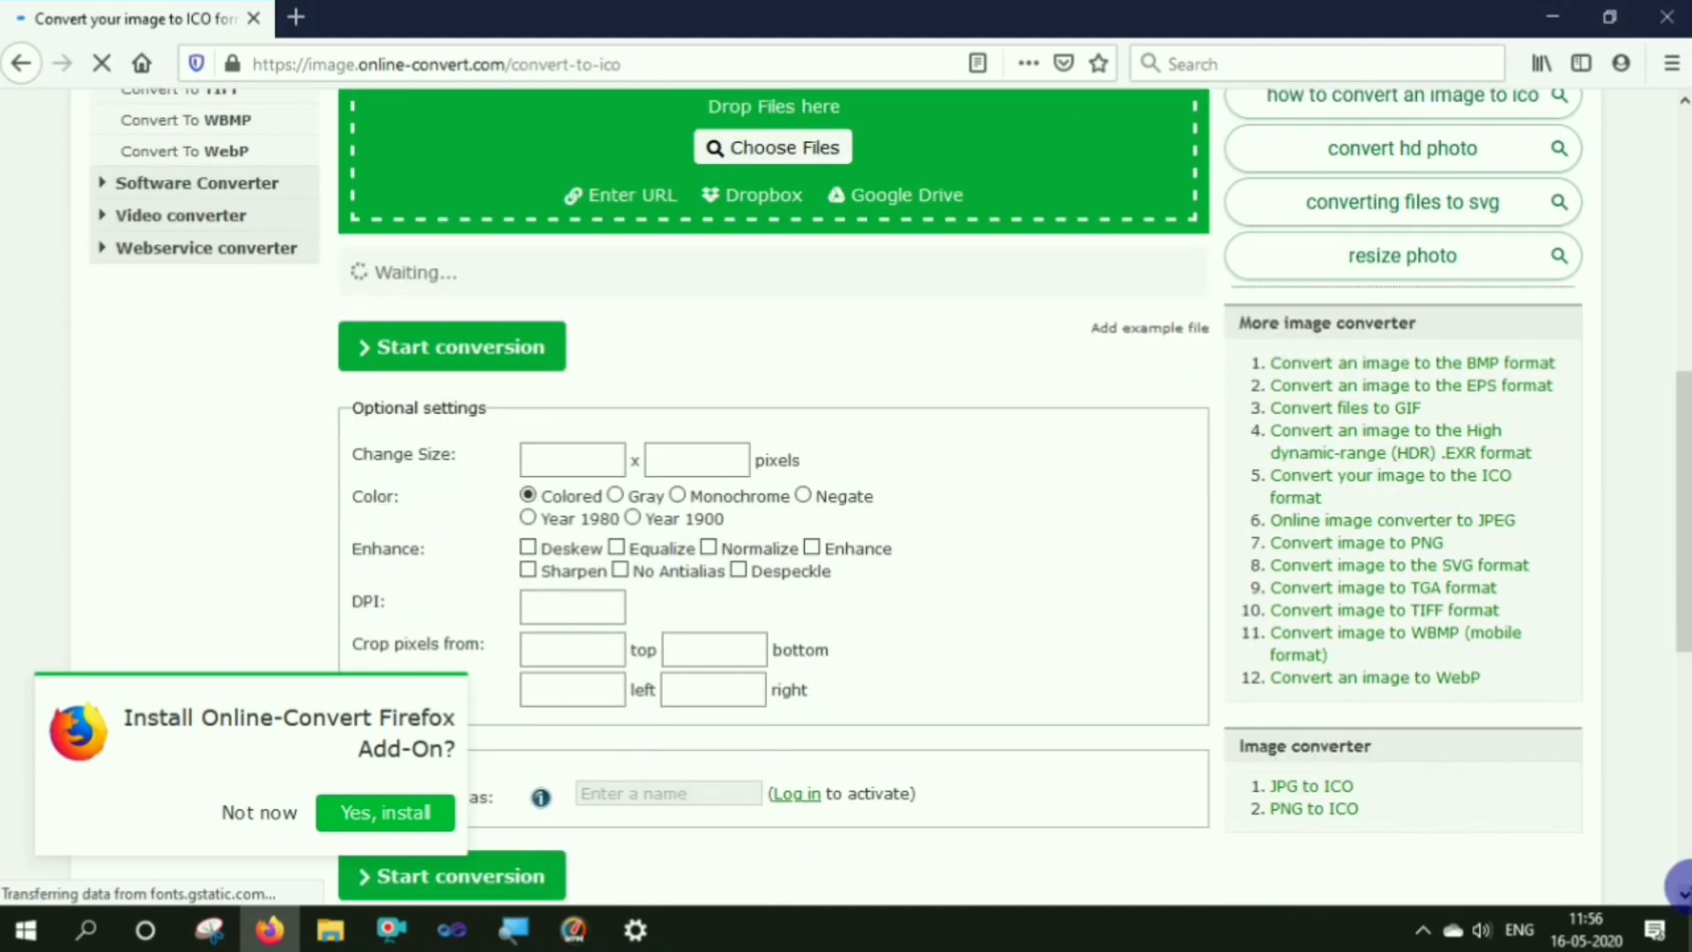
pyautogui.click(257, 815)
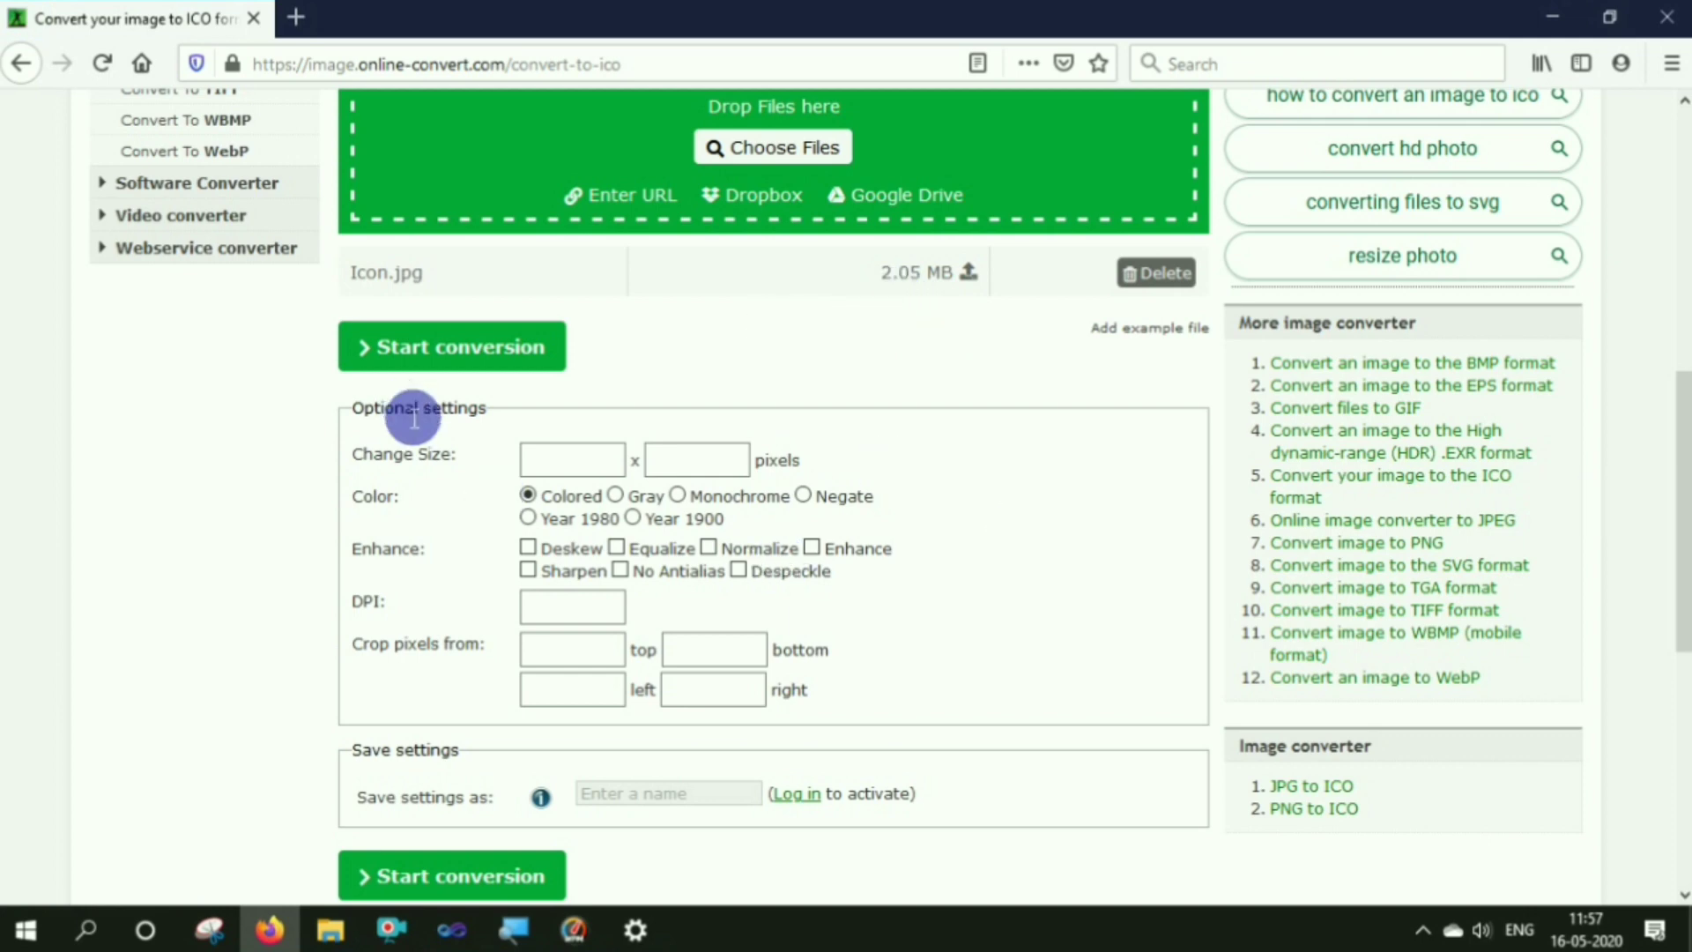
pyautogui.click(428, 368)
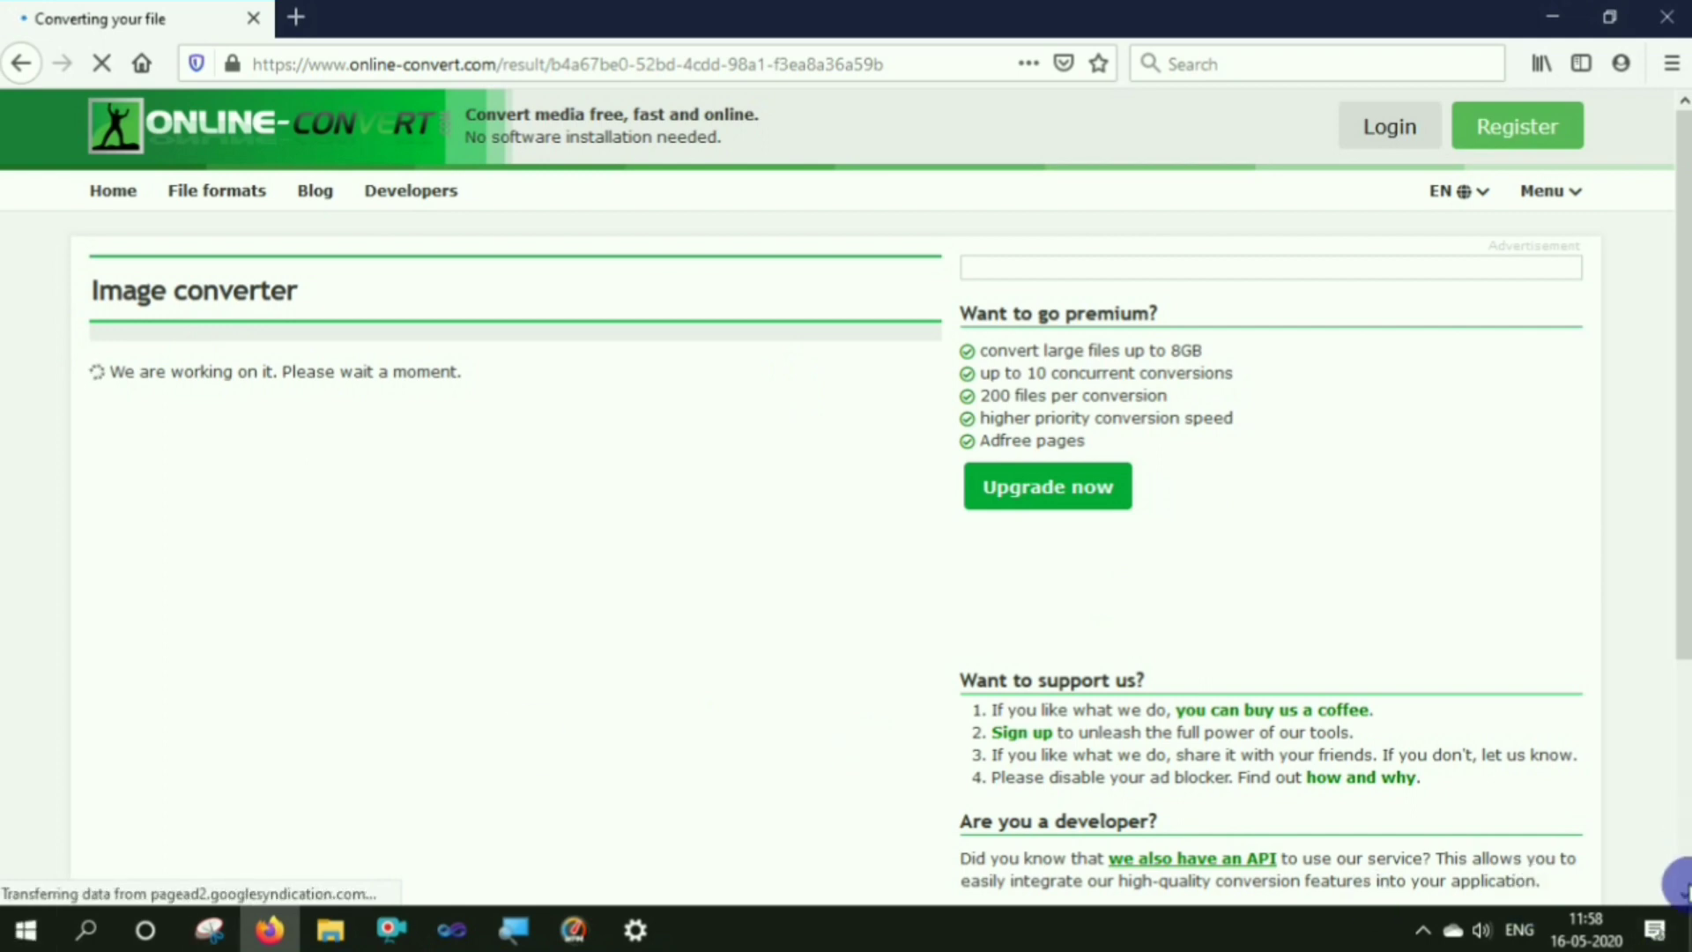
# - Download the converted Icon.ico, choosing Save File instead of opening it with an application
pyautogui.scroll(-1, 846, 502)
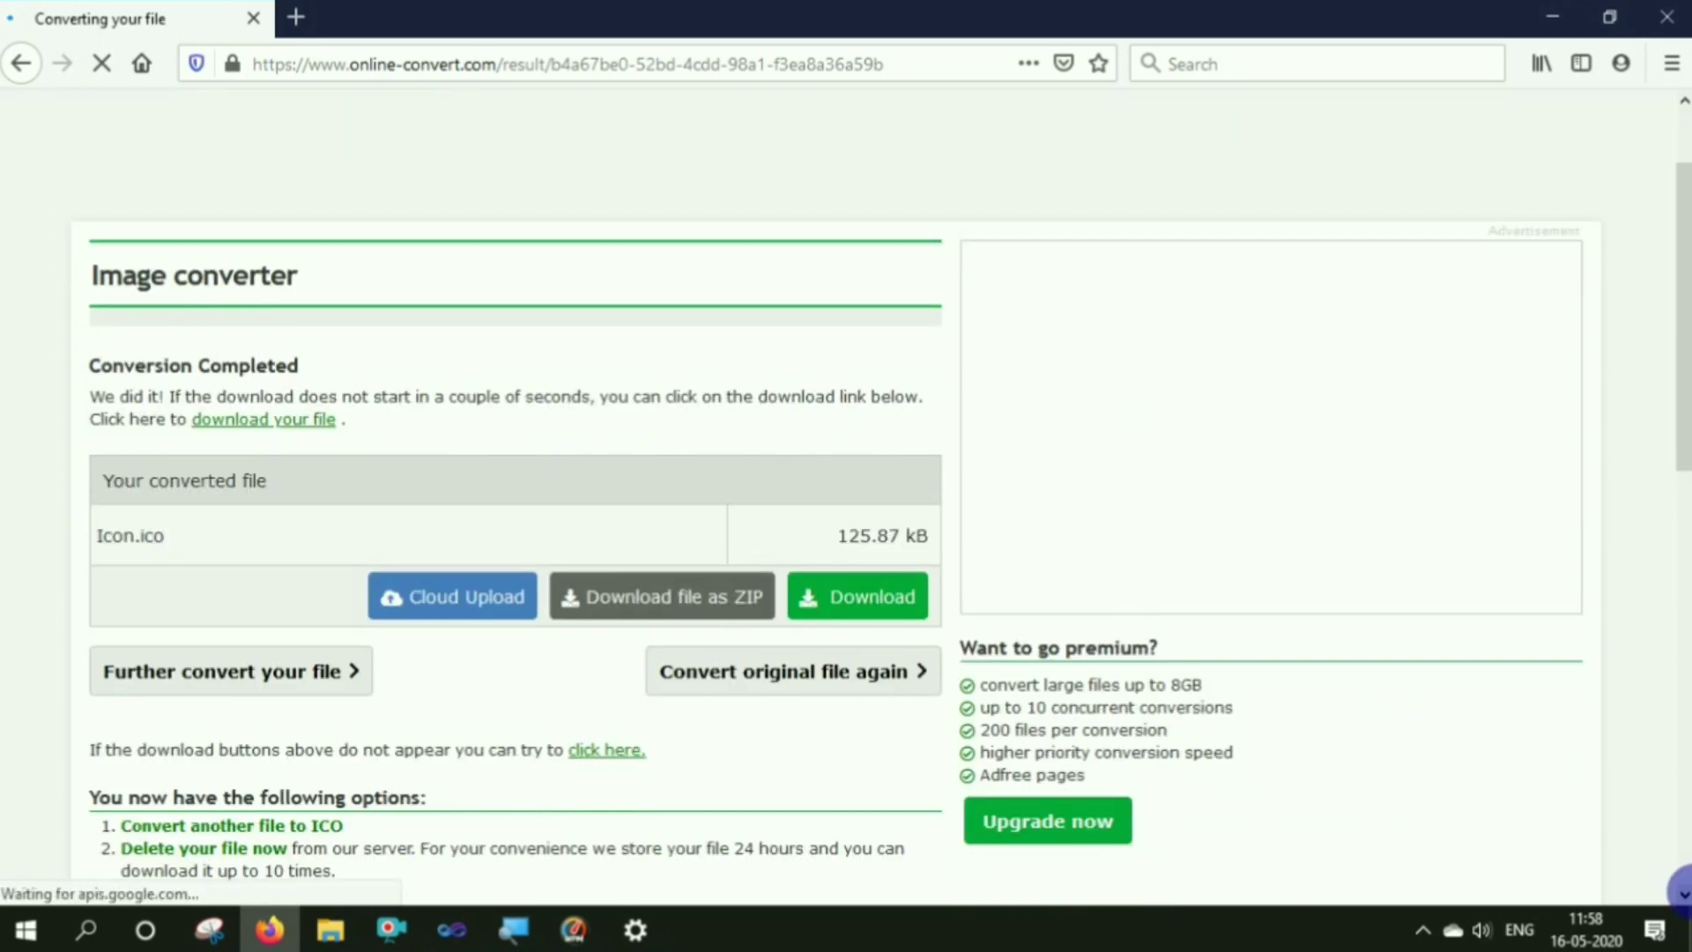
pyautogui.click(1683, 893)
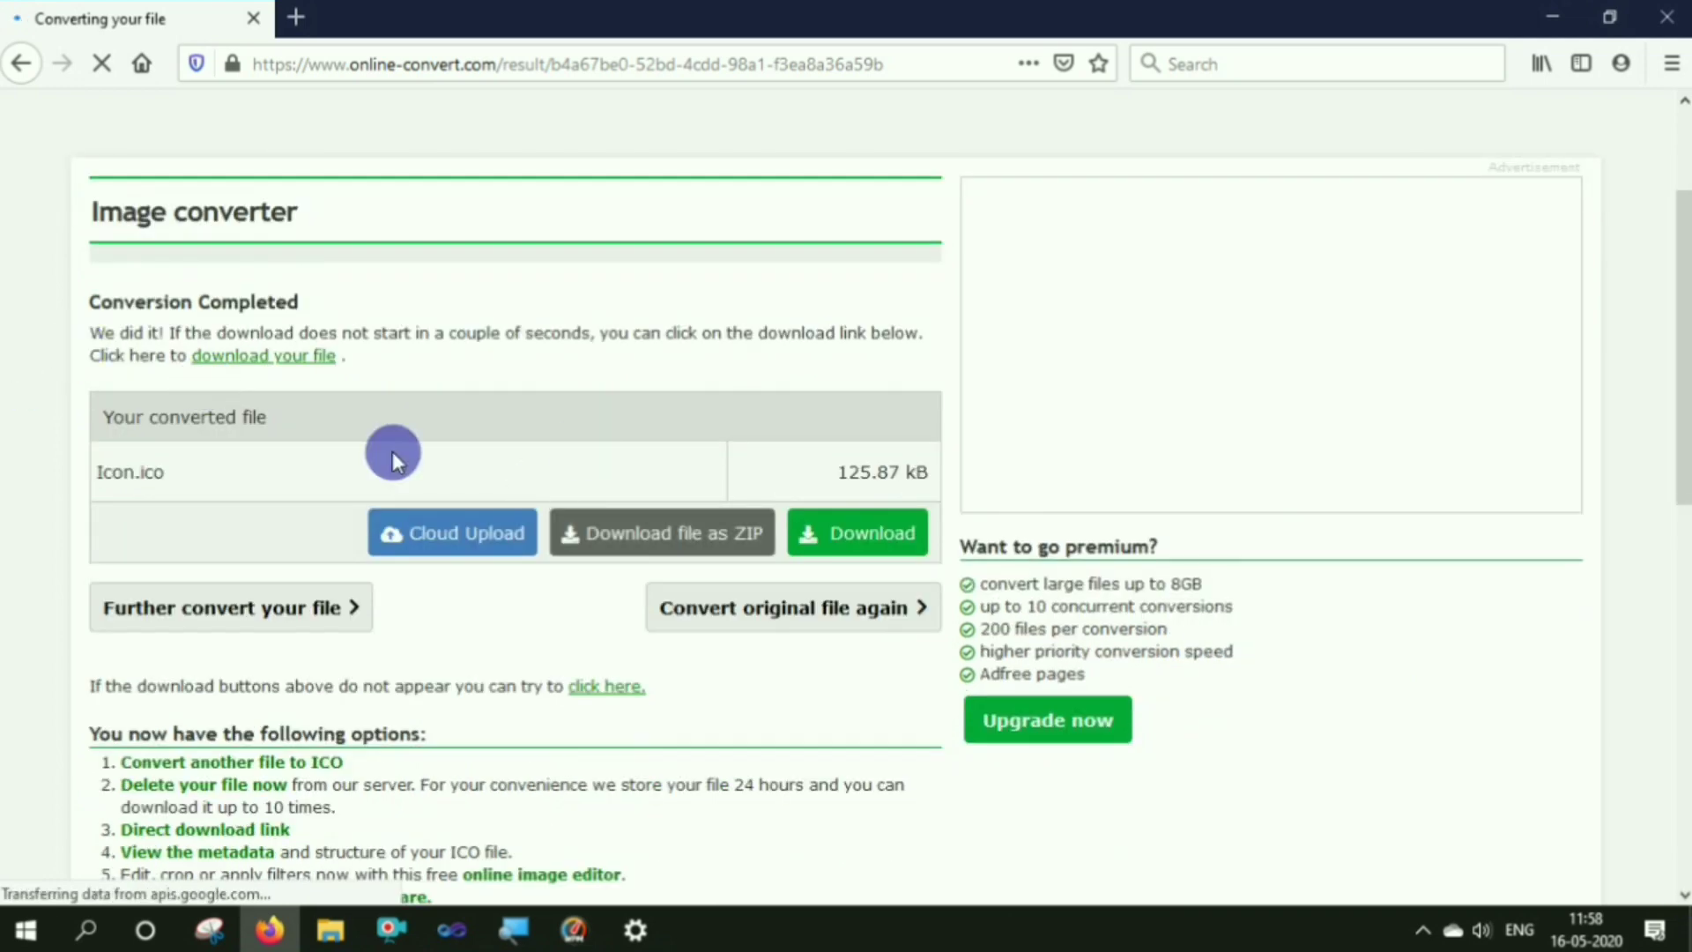
pyautogui.click(898, 534)
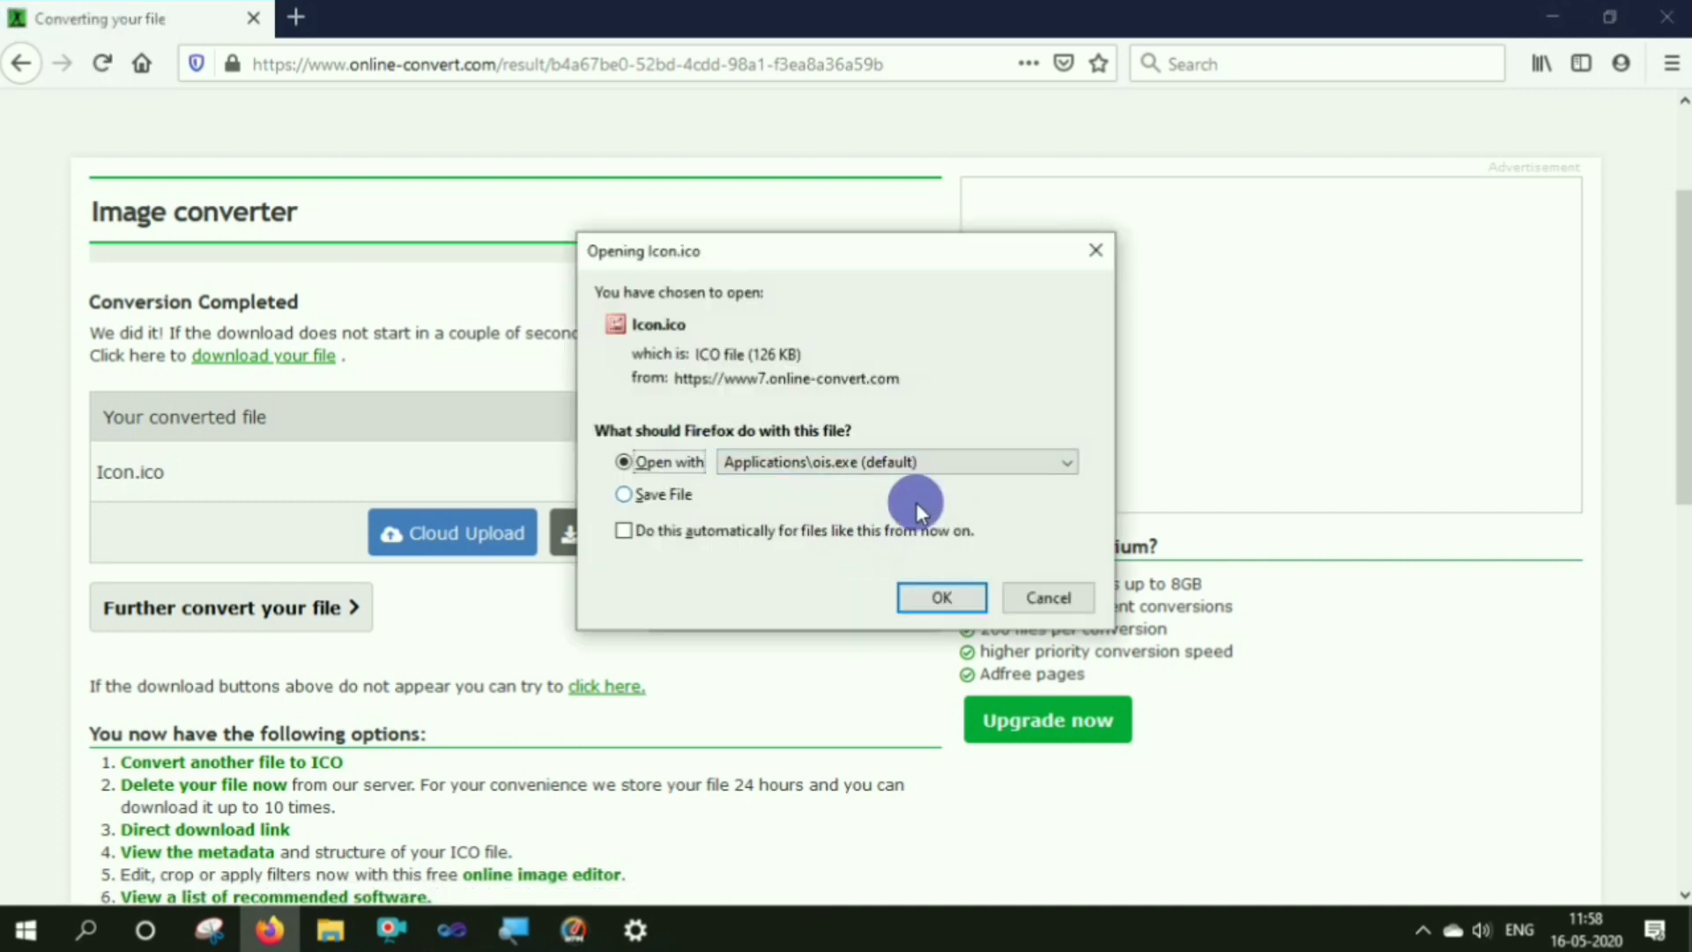
pyautogui.click(628, 495)
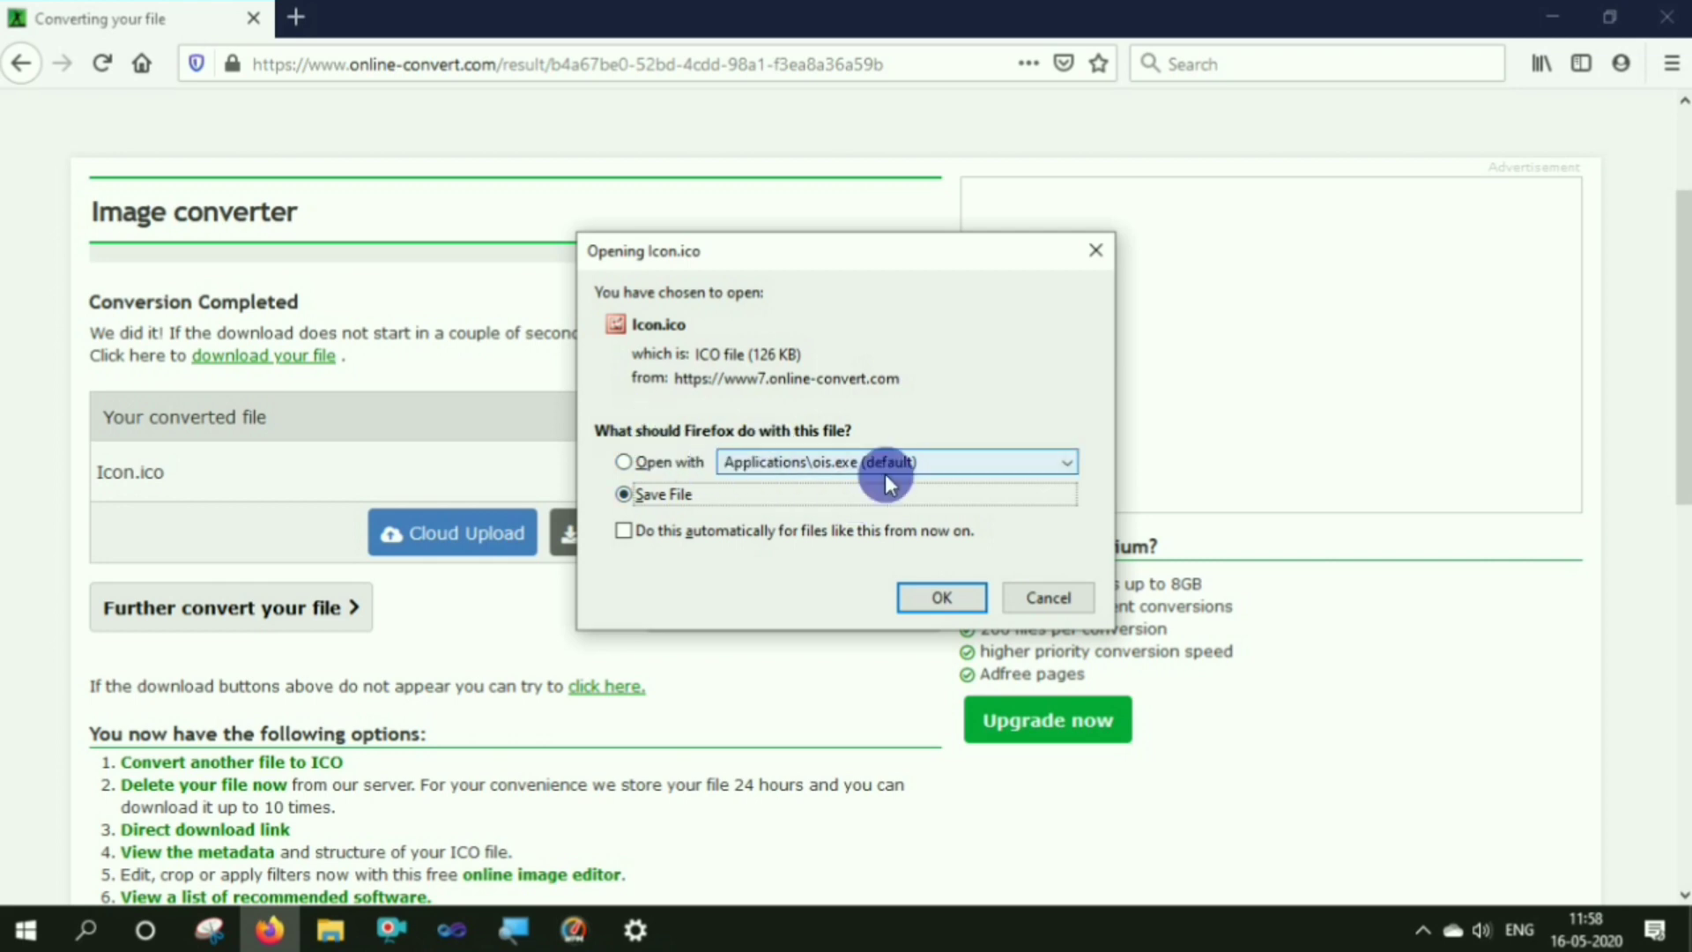
pyautogui.click(1051, 458)
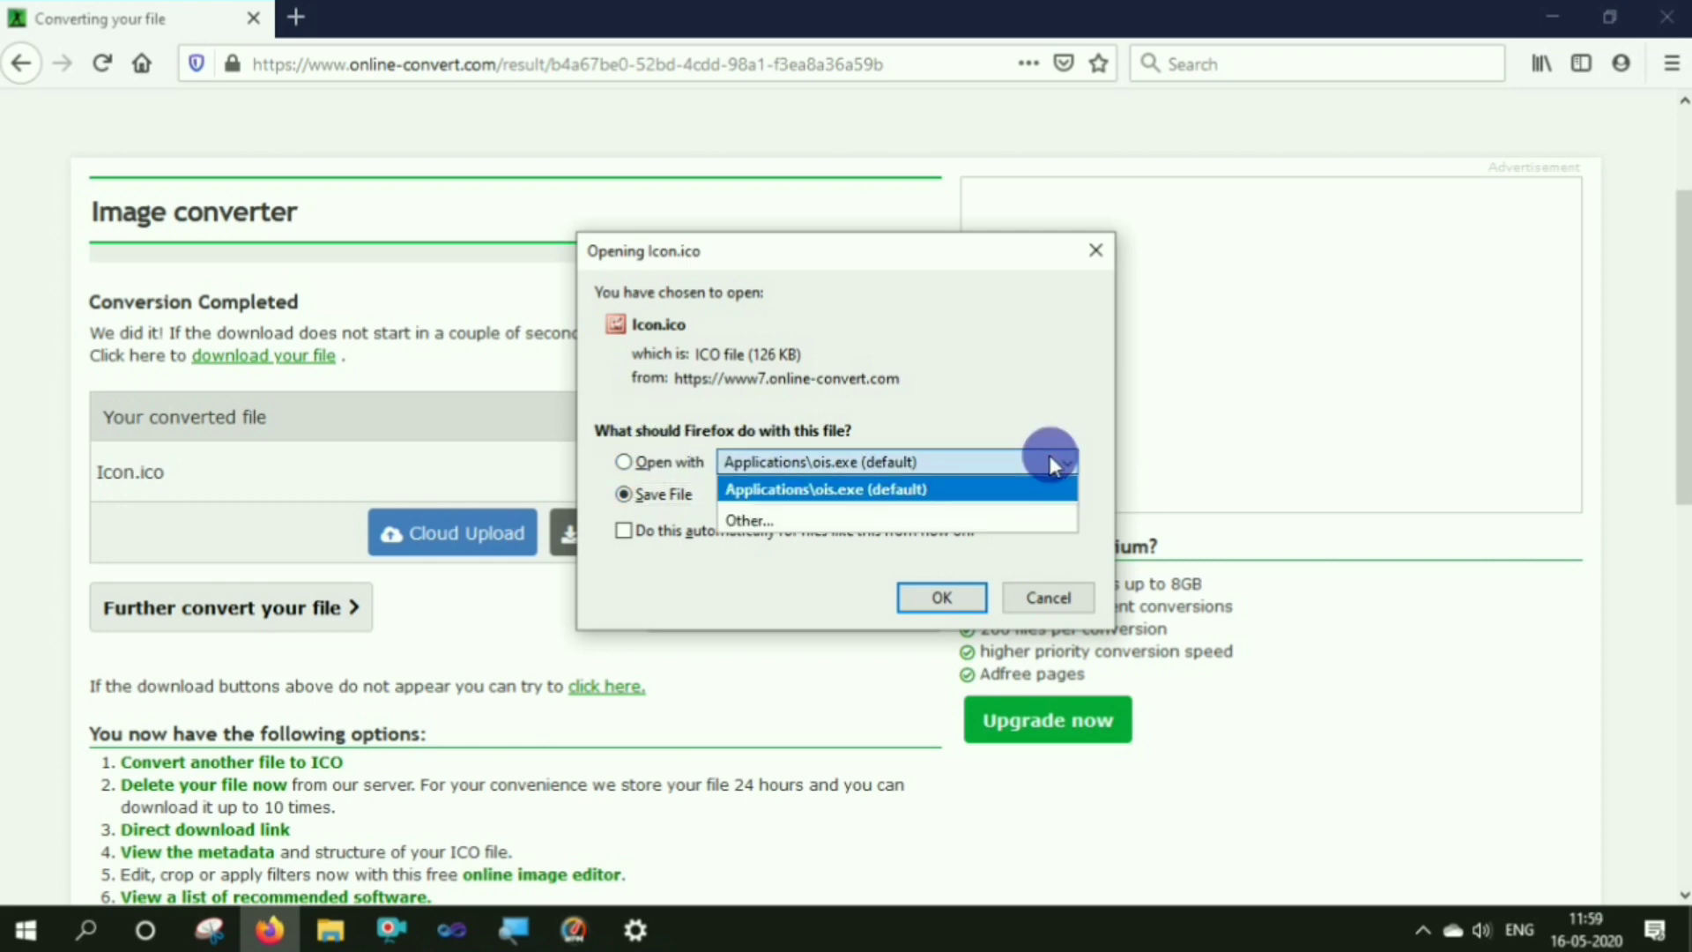
pyautogui.click(1048, 458)
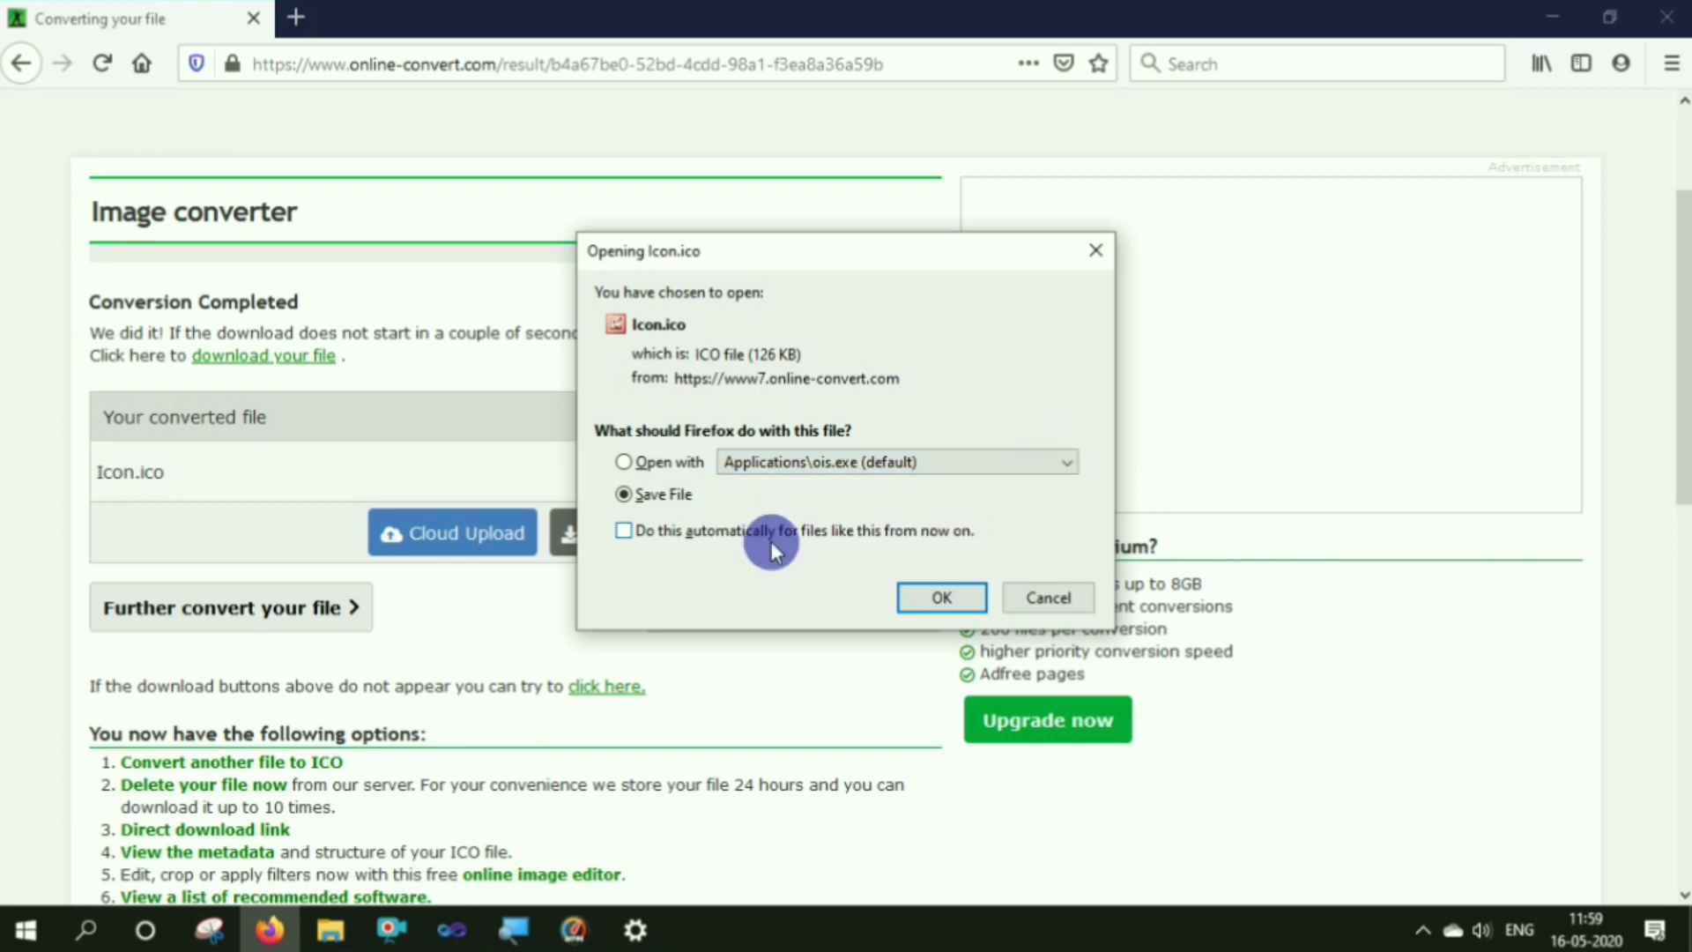
pyautogui.click(927, 601)
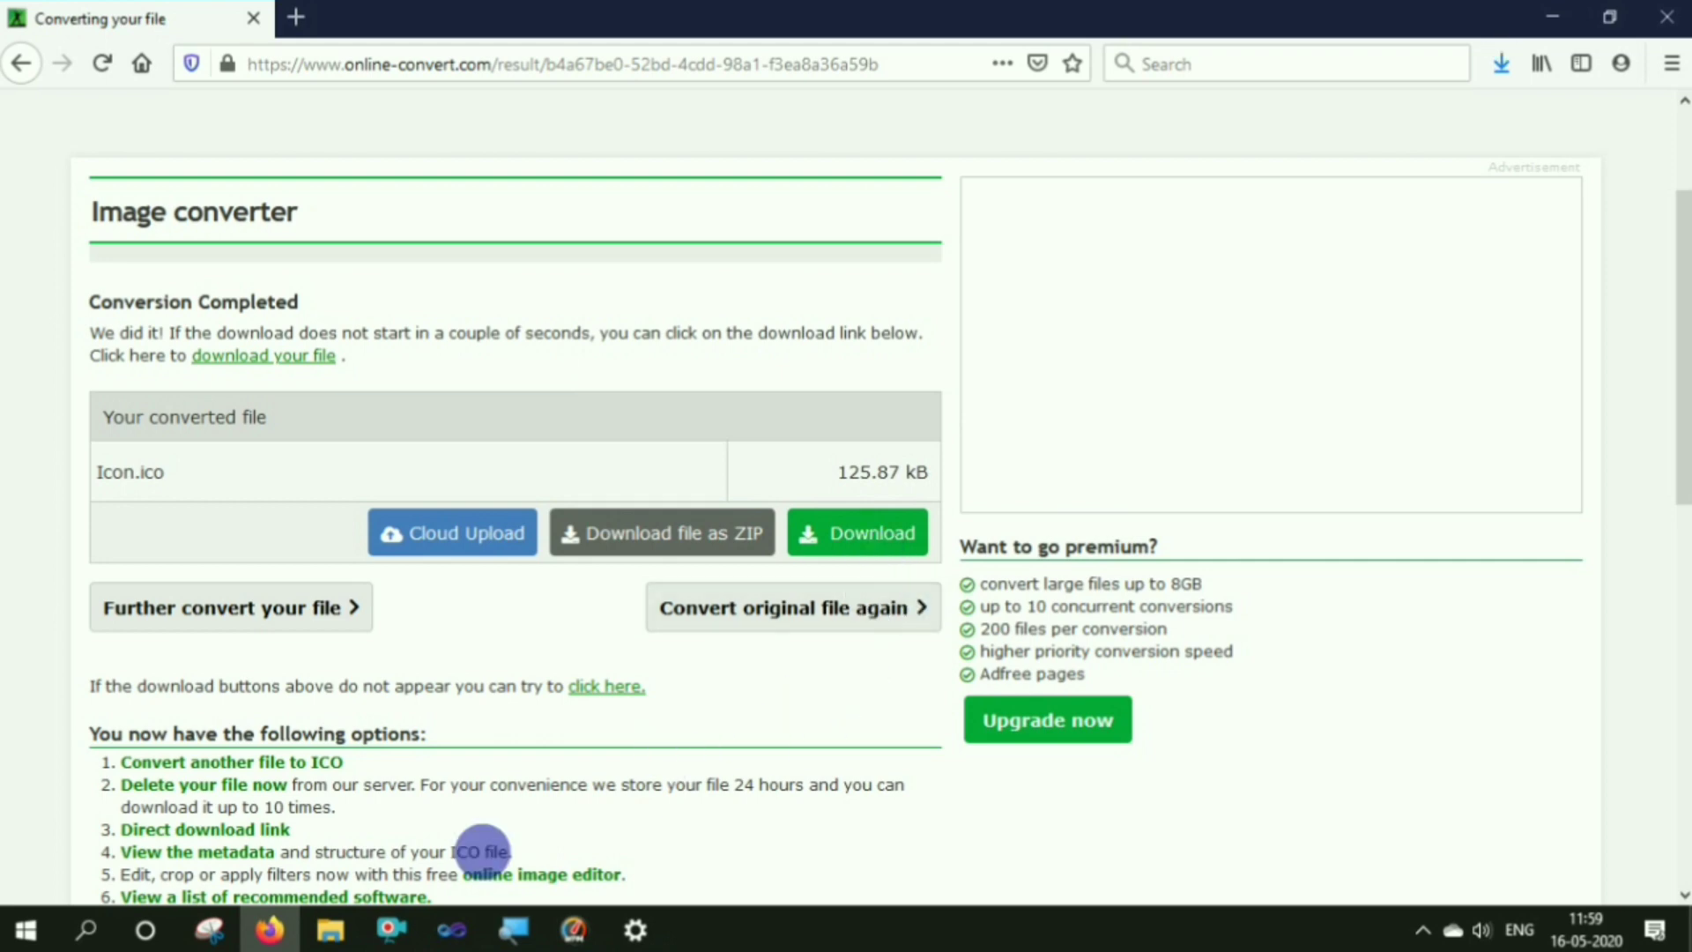
# - Check the browser's recent downloads for Icon.ico and close the list
pyautogui.click(1498, 65)
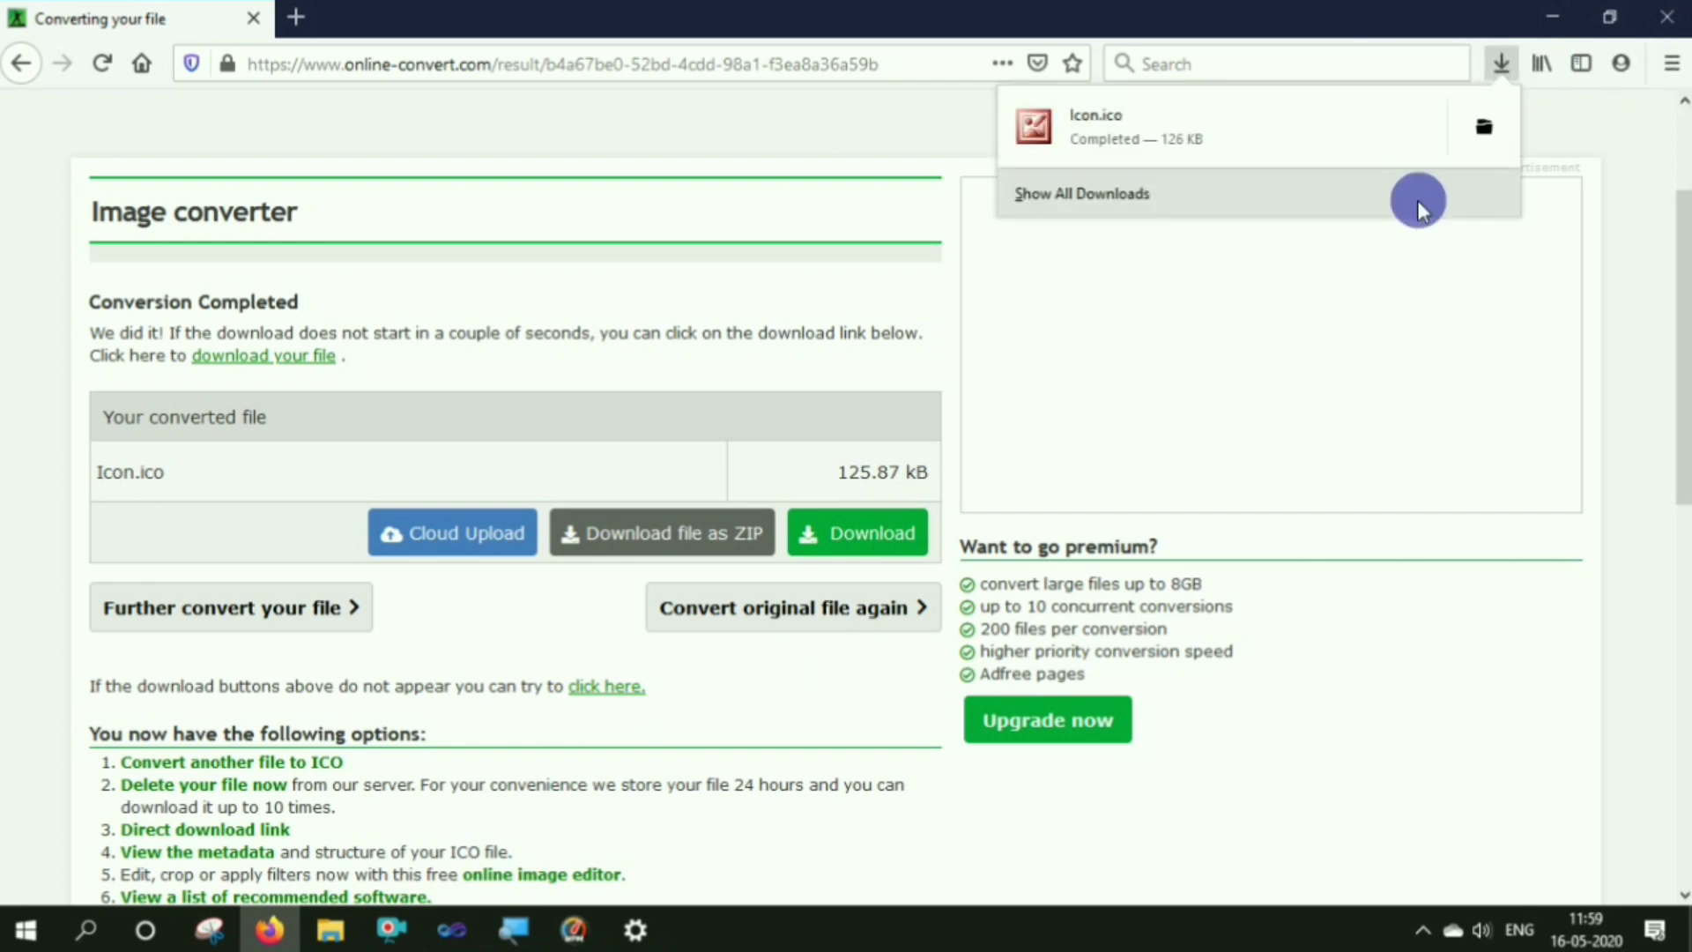
pyautogui.click(1357, 249)
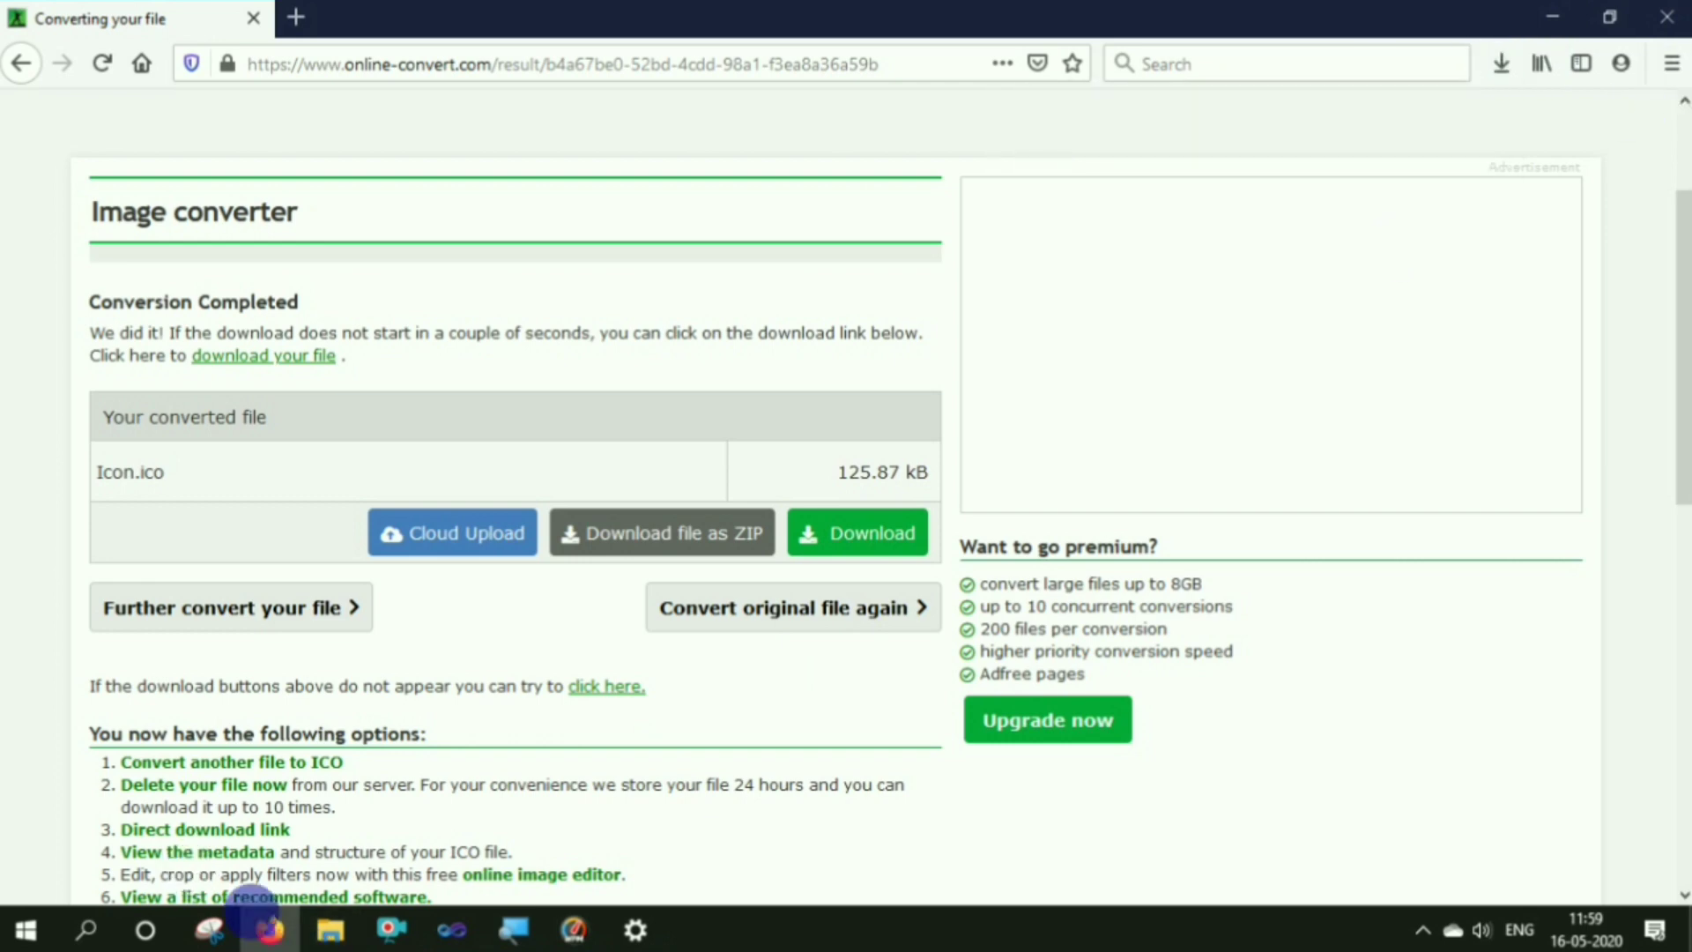
pyautogui.click(1500, 70)
pyautogui.click(1074, 86)
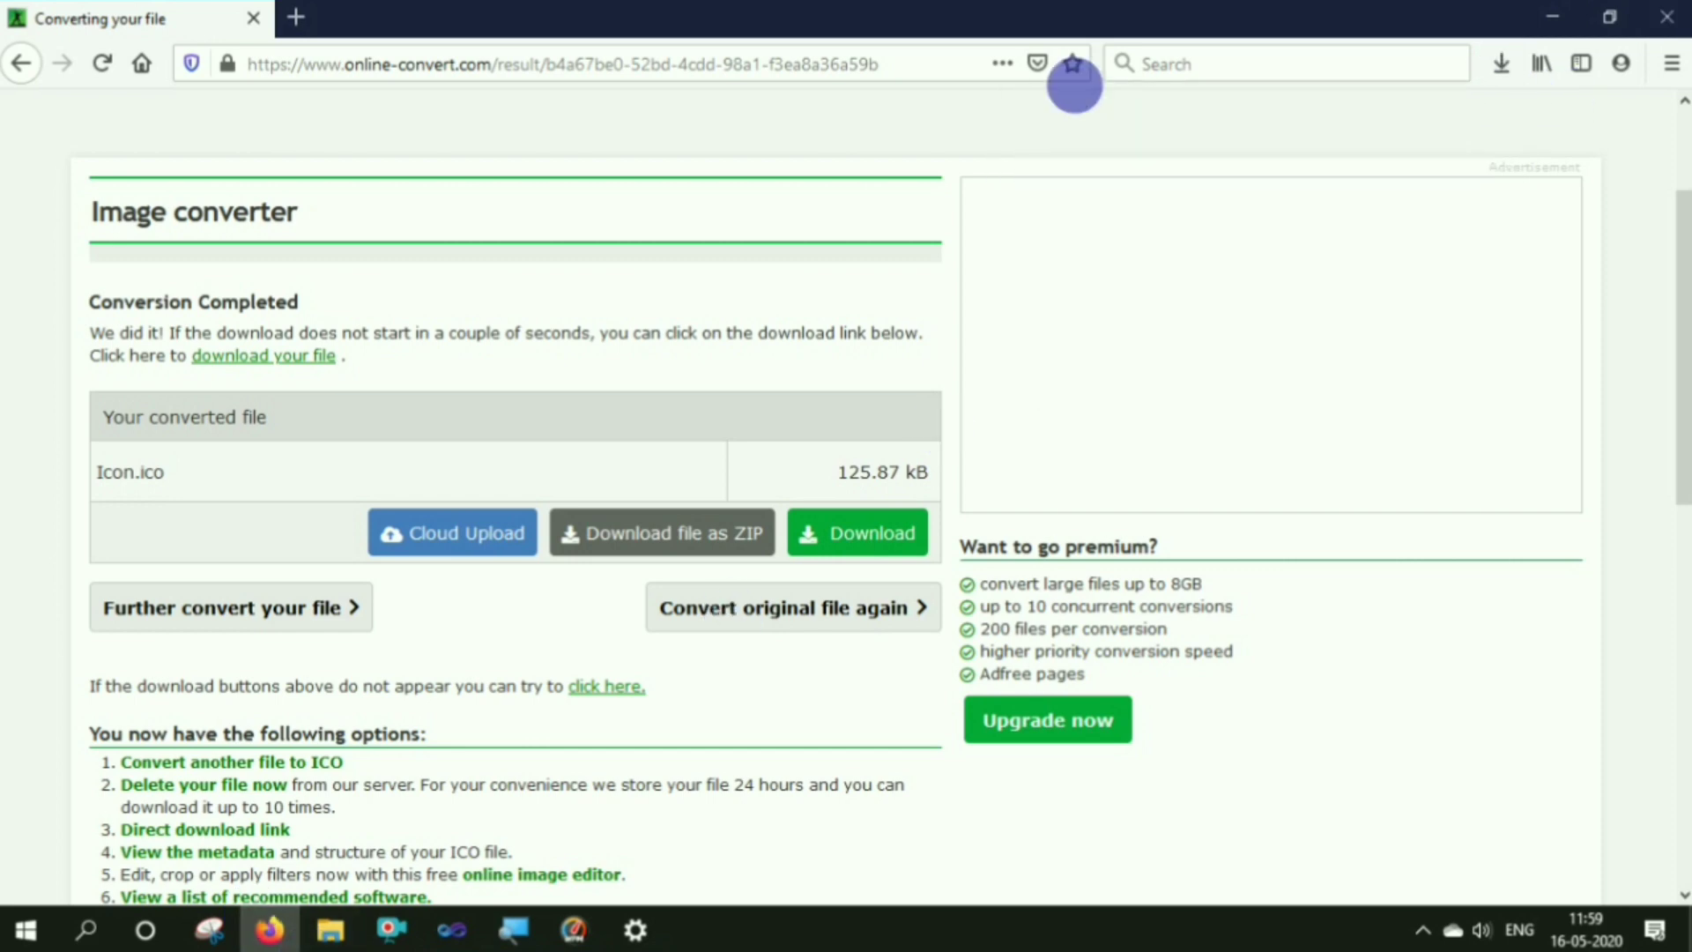
# - Switch to File Explorer and view the properties of the Icon file in the Downloads folder to check its file type
pyautogui.click(328, 932)
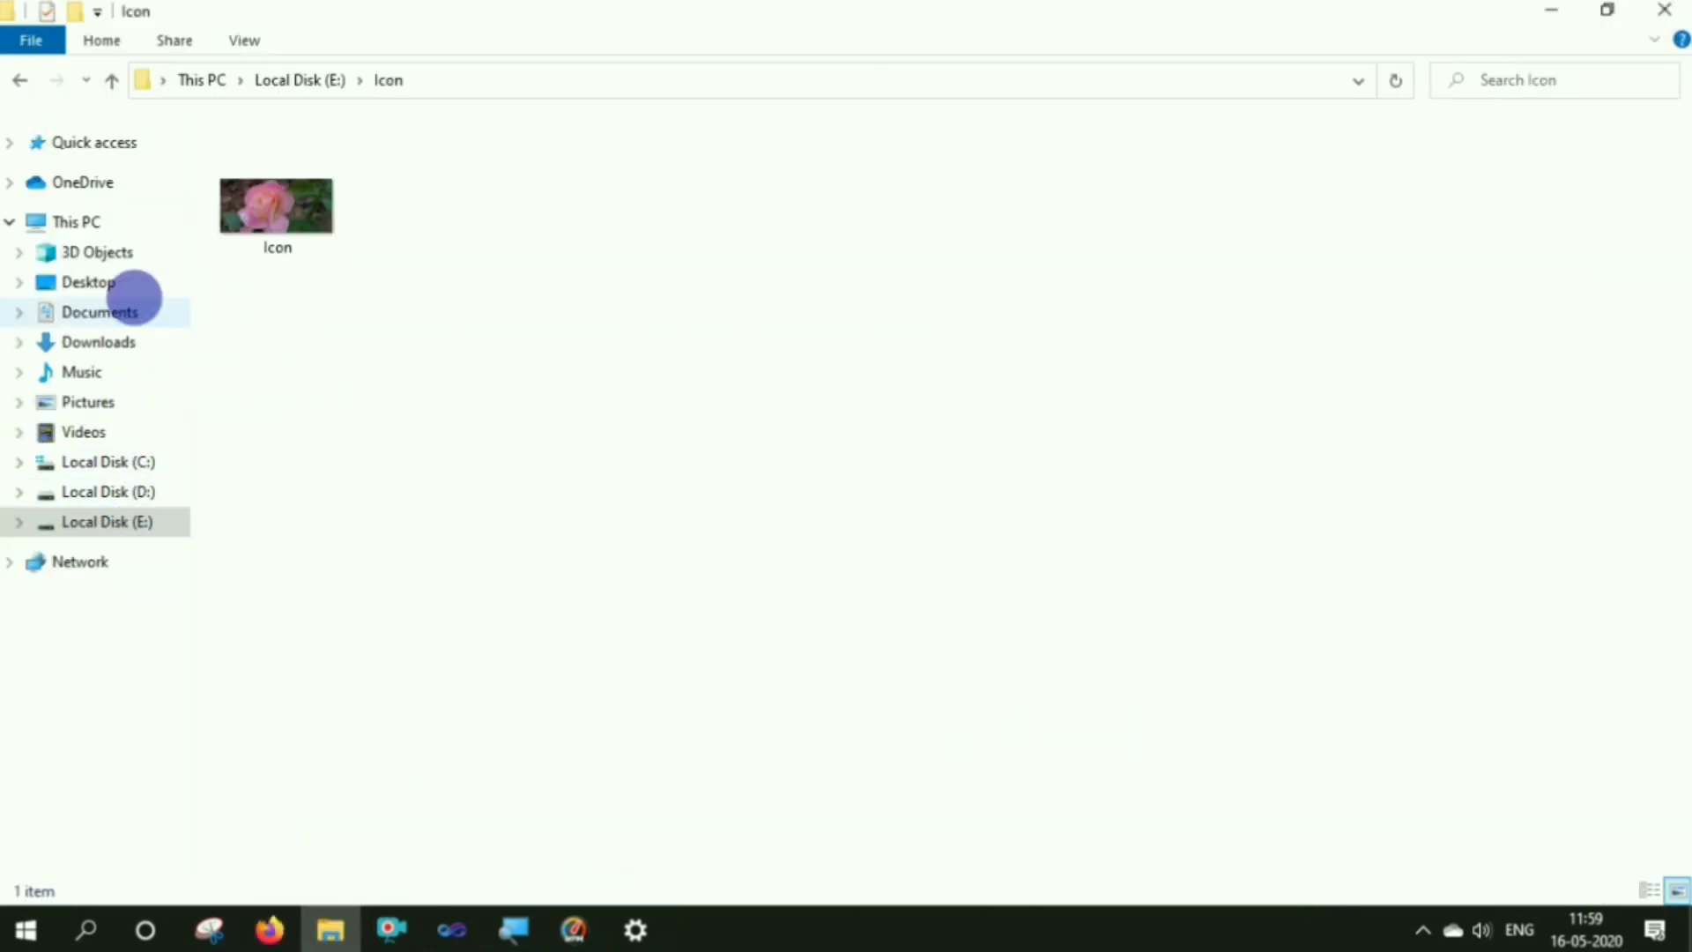
pyautogui.click(88, 342)
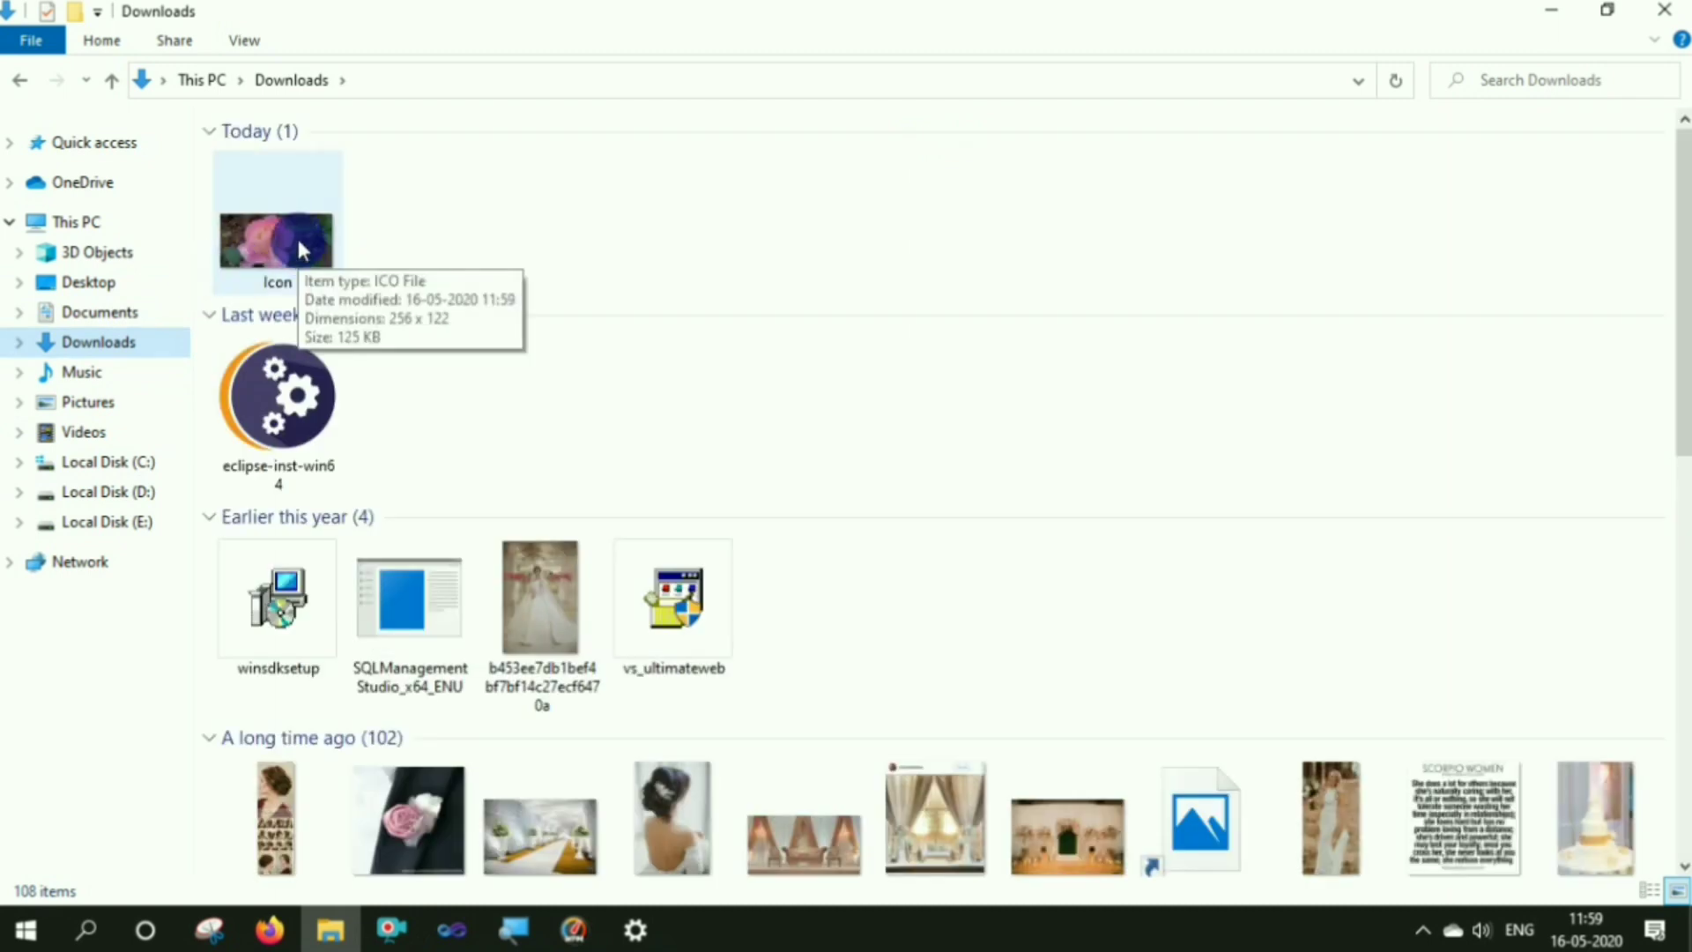
pyautogui.rightClick(287, 230)
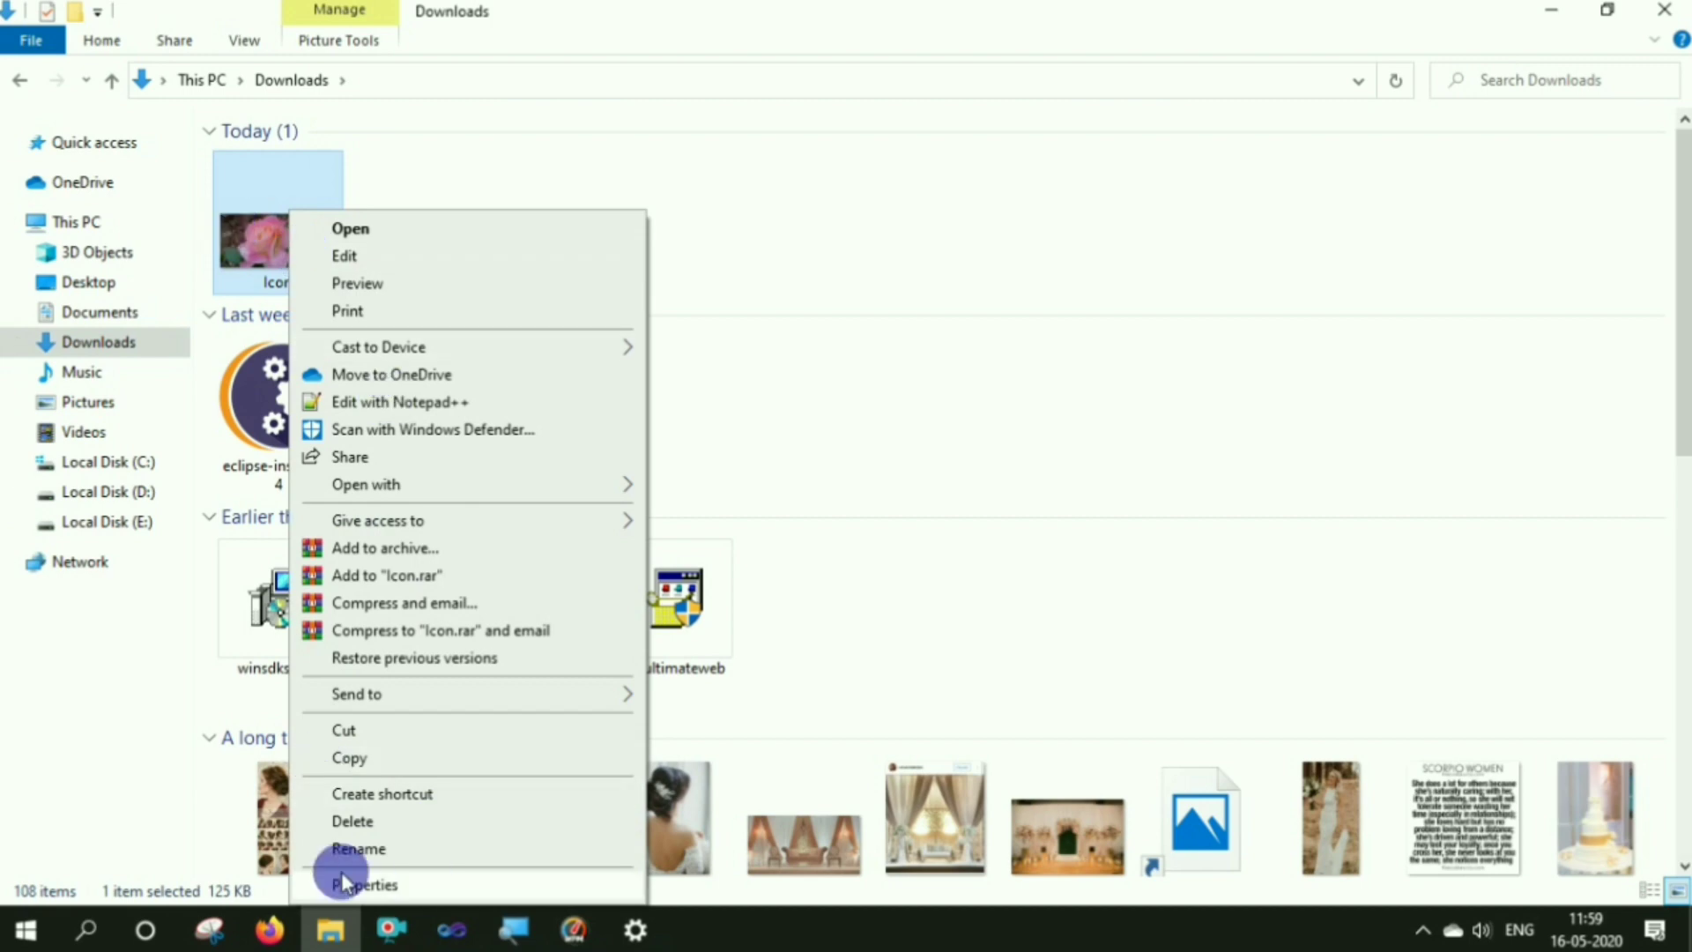
pyautogui.click(395, 895)
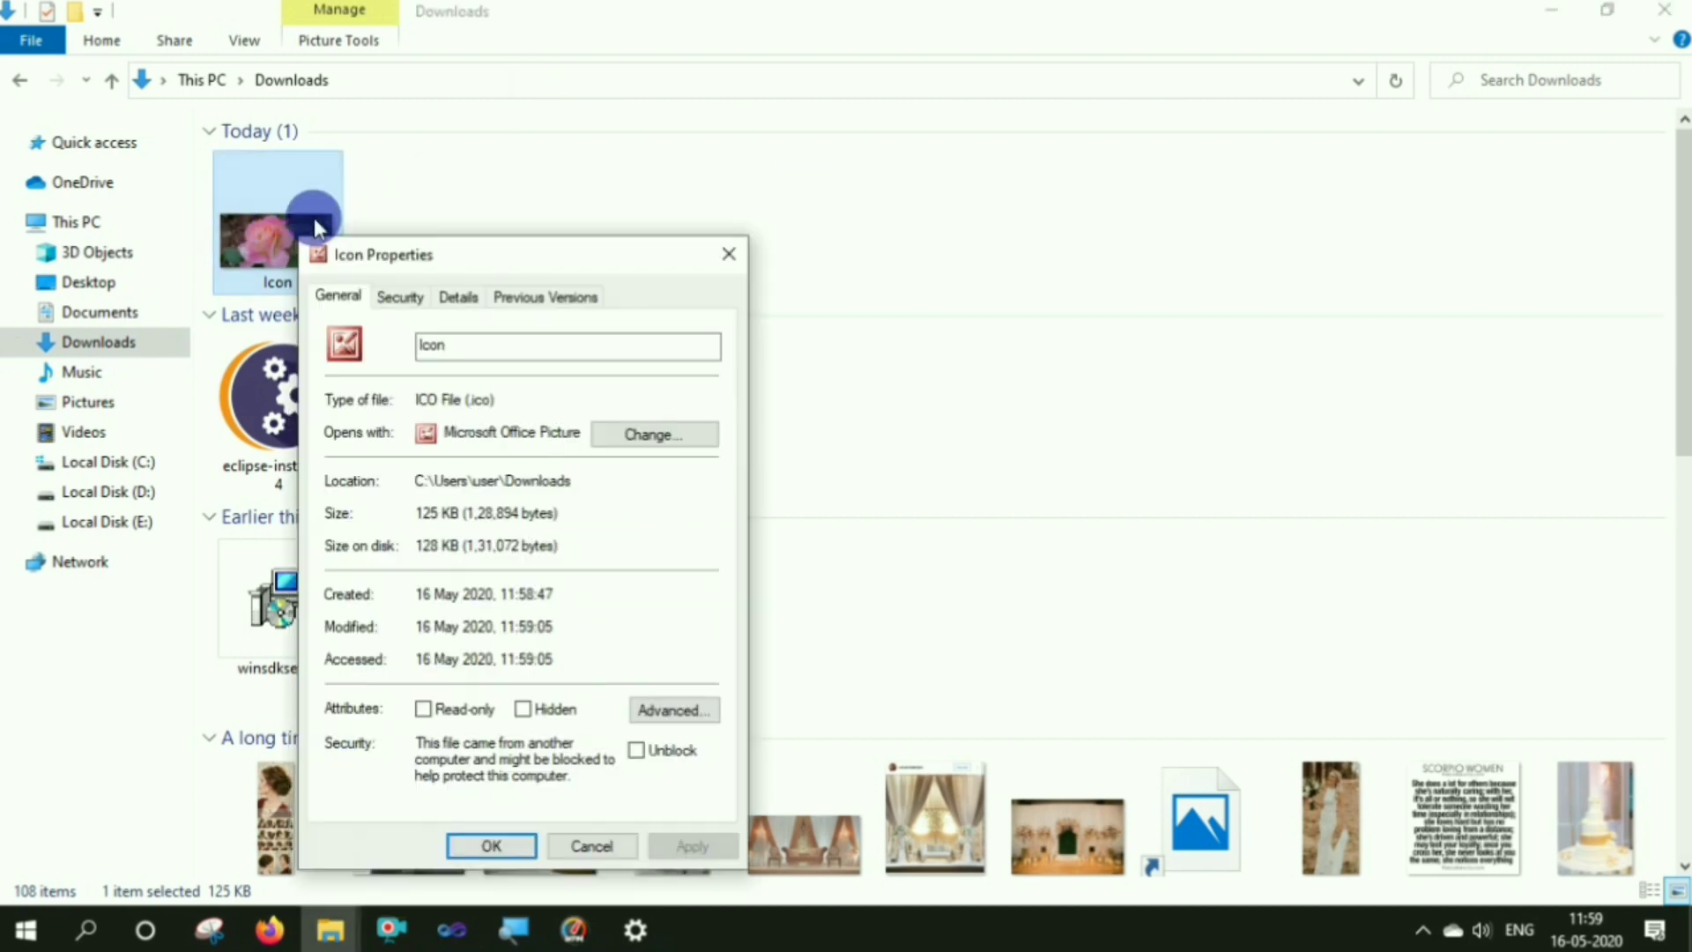